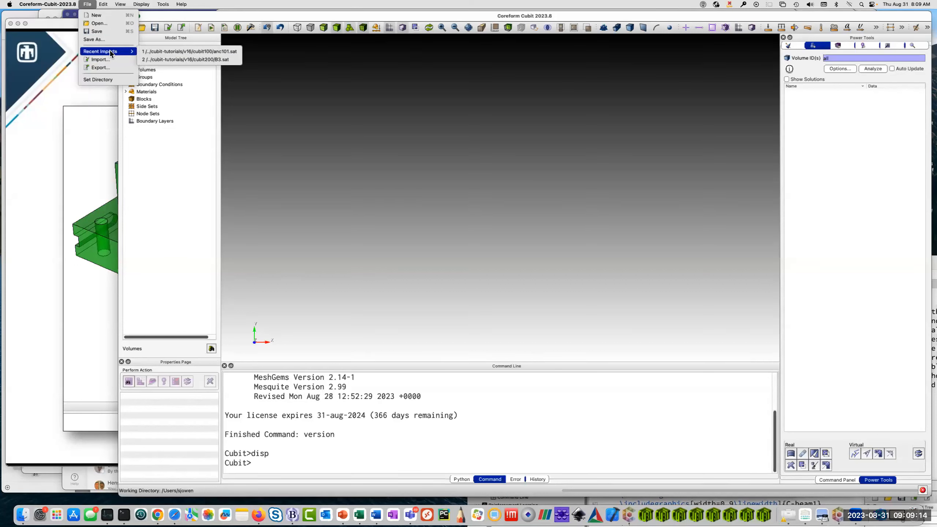
Import the recent ACIS file anc101.sat and orient the part for an angled overview.
{"action": "left_click", "coordinate": [192, 52]}
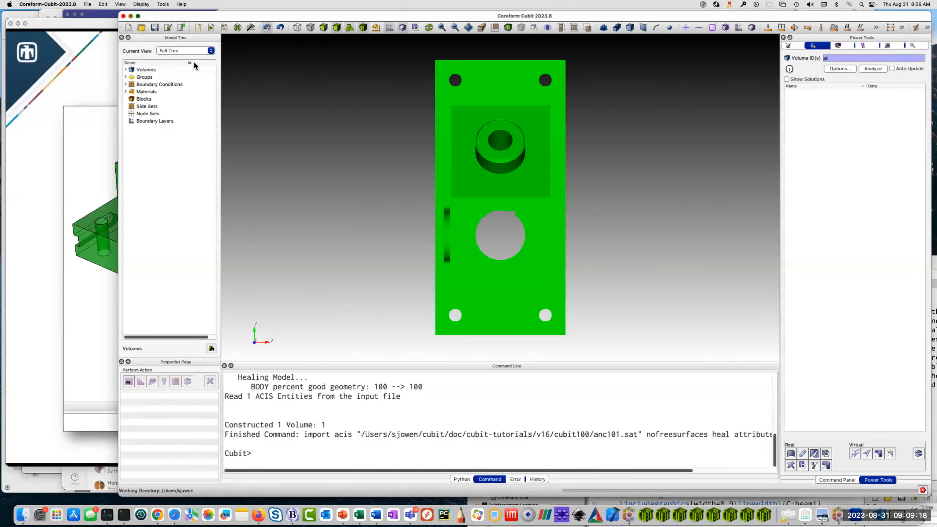
{"action": "middle_click_drag", "start_coordinate": [558, 286], "coordinate": [446, 229]}
{"action": "middle_click_drag", "start_coordinate": [580, 254], "coordinate": [460, 226]}
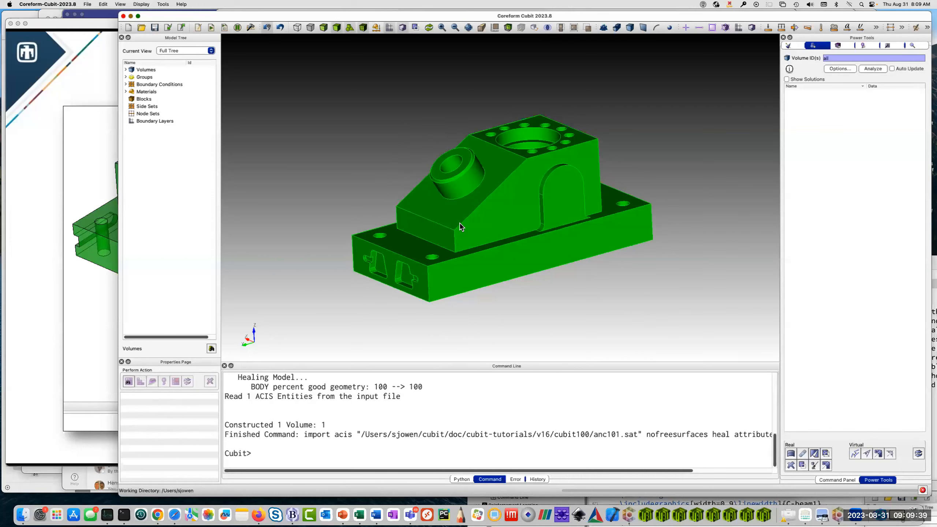
{"action": "middle_click_drag", "start_coordinate": [423, 276], "coordinate": [501, 252]}
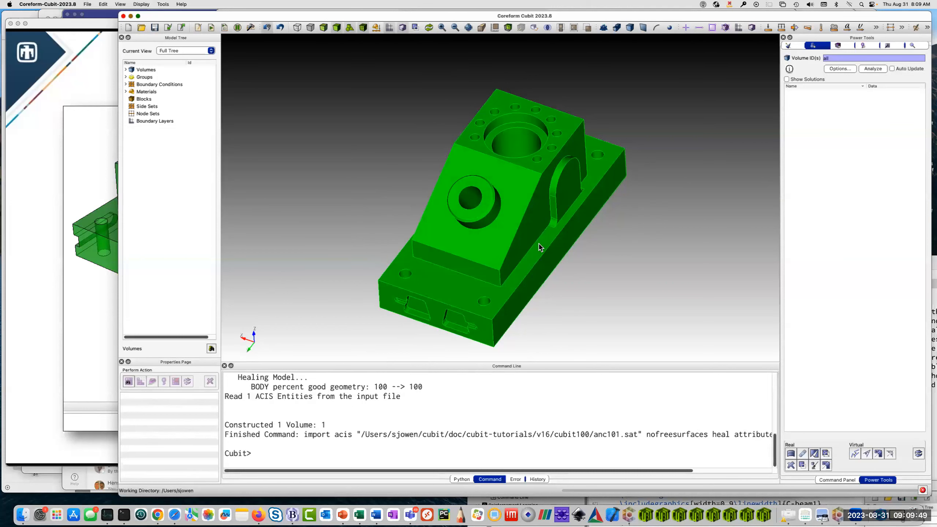
Remove the small rounded blend surface at the foot of the arched recess on the block's side.
{"action": "scroll", "coordinate": [540, 247], "scroll_direction": "up", "scroll_amount": 1}
{"action": "scroll", "coordinate": [539, 247], "scroll_direction": "up", "scroll_amount": 6}
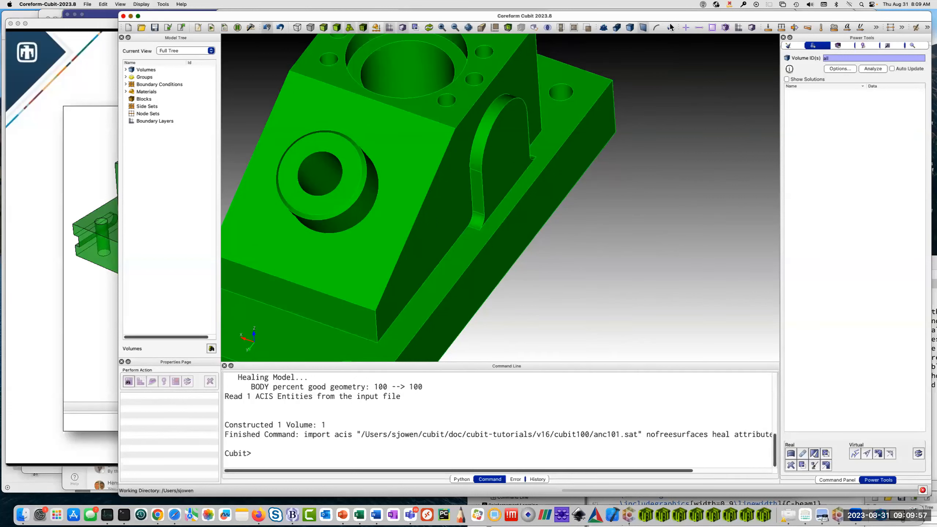
{"action": "left_click", "coordinate": [478, 223]}
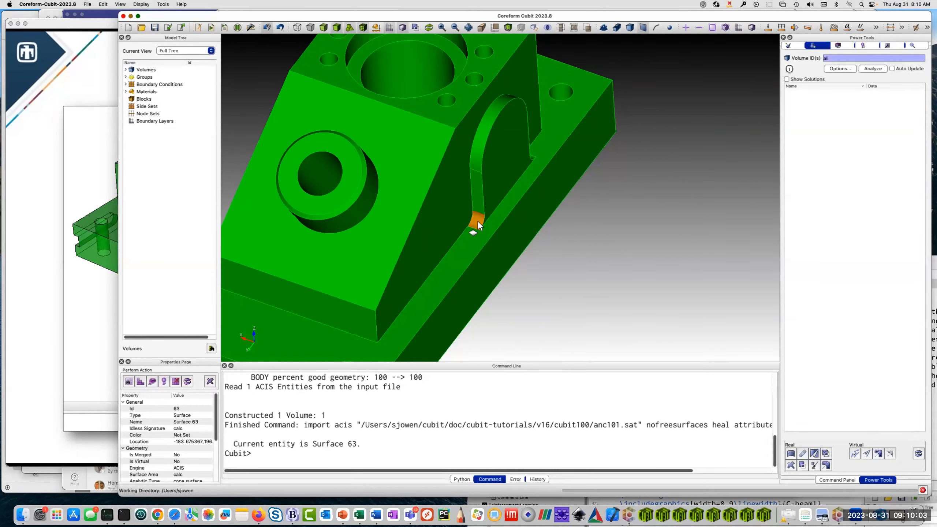
{"action": "right_click", "coordinate": [478, 224]}
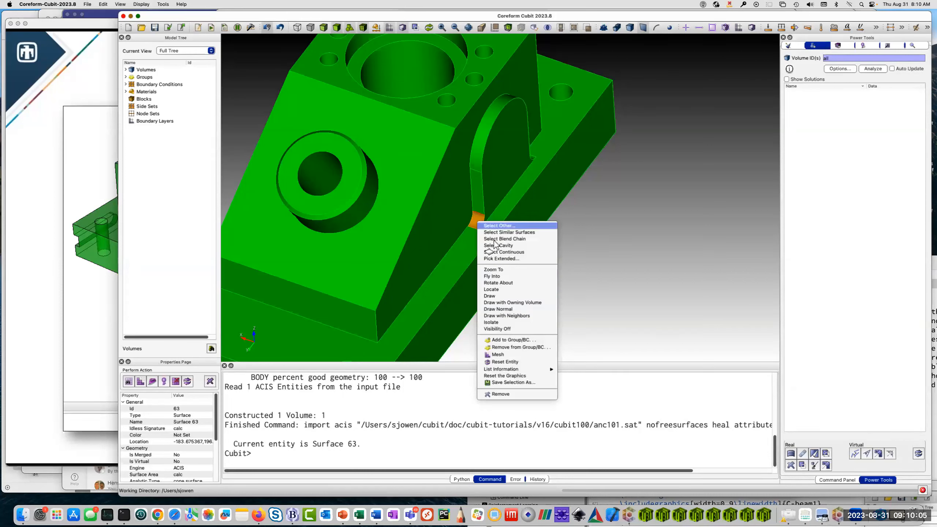
{"action": "left_click", "coordinate": [499, 394]}
Remove the matching blend surface at the opposite foot of the arched recess.
{"action": "left_click_drag", "start_coordinate": [497, 266], "coordinate": [542, 238]}
{"action": "left_click", "coordinate": [572, 173]}
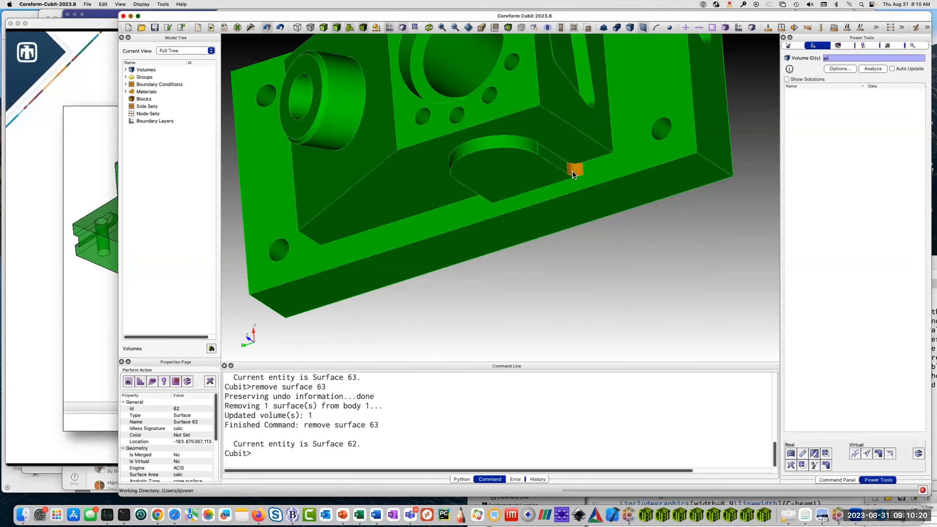
{"action": "right_click", "coordinate": [572, 173]}
{"action": "left_click", "coordinate": [595, 344]}
Remove the arched recess from the block's side by selecting its flat face and its three bordering wall surfaces together.
{"action": "left_click_drag", "start_coordinate": [462, 210], "coordinate": [495, 200]}
{"action": "left_click", "coordinate": [490, 189]}
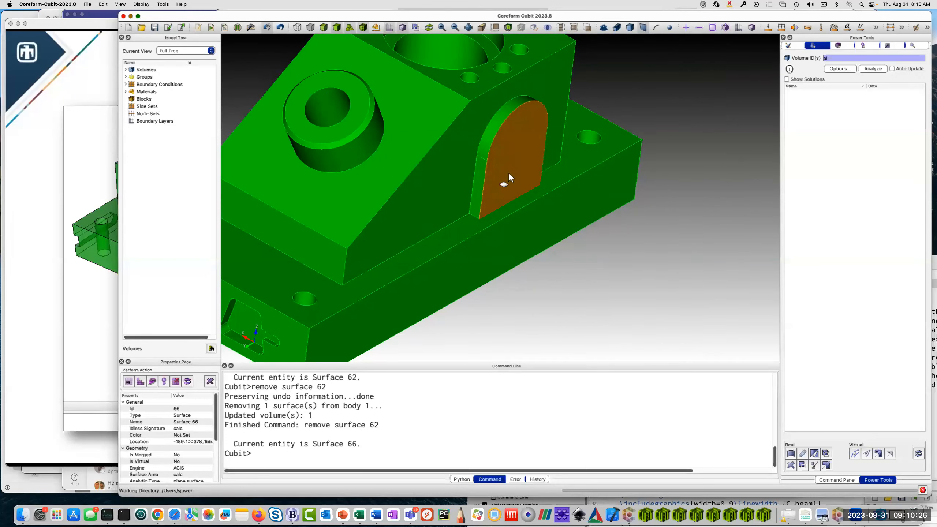
{"action": "left_click", "coordinate": [480, 194], "text": "ctrl"}
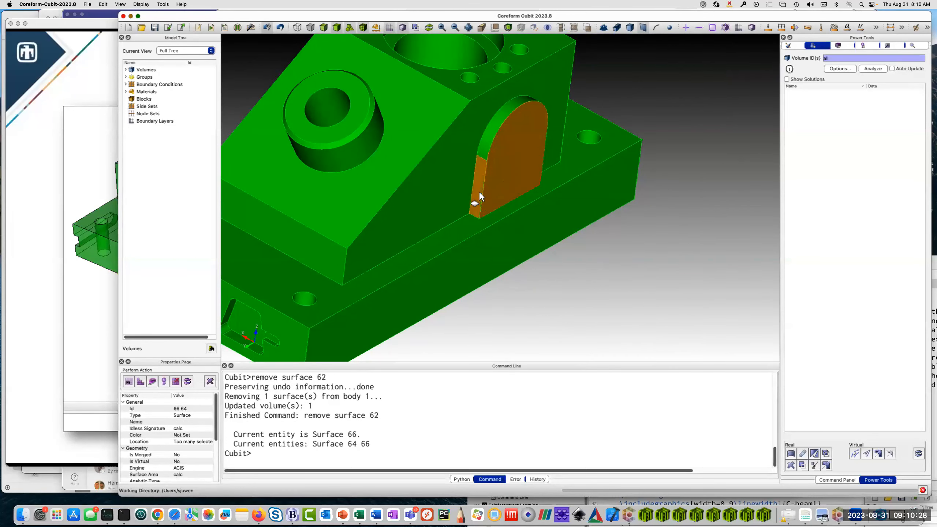
{"action": "left_click", "coordinate": [498, 125], "text": "ctrl"}
{"action": "left_click_drag", "start_coordinate": [515, 142], "coordinate": [505, 163]}
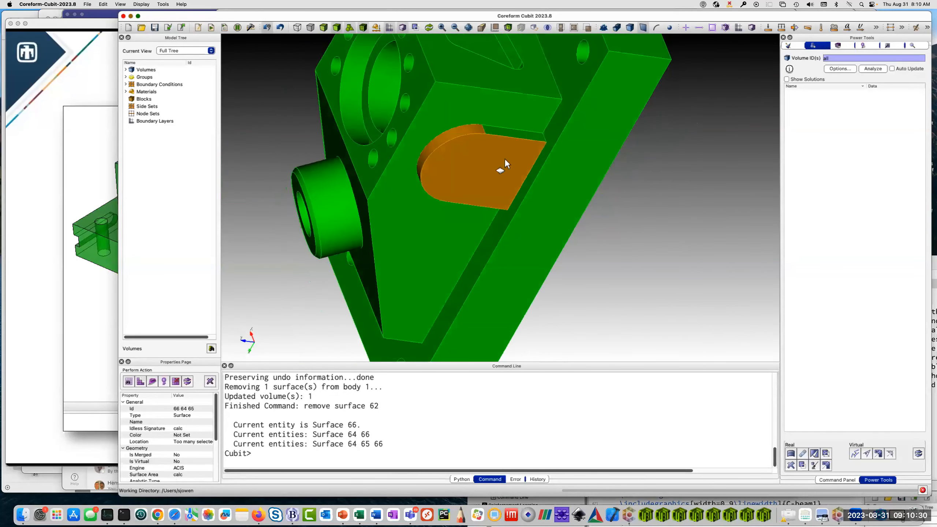
{"action": "left_click", "coordinate": [516, 136], "text": "ctrl"}
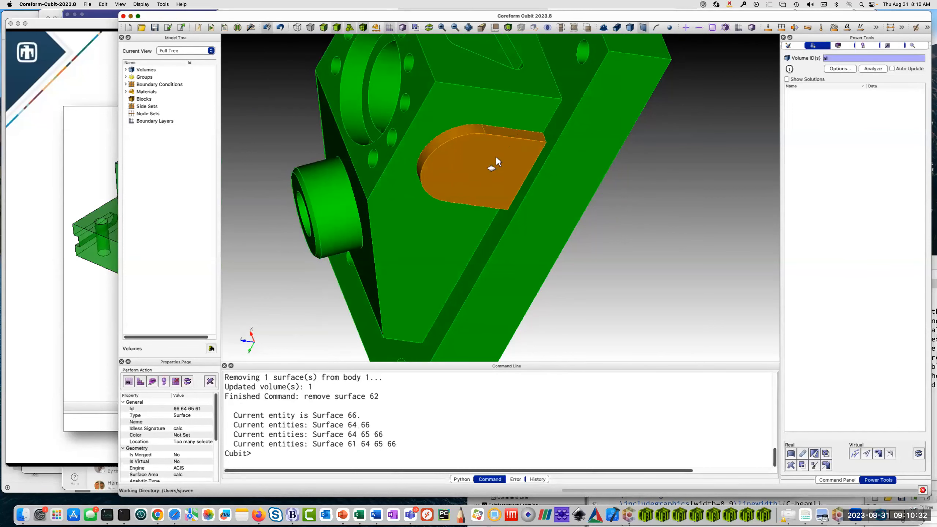
{"action": "right_click", "coordinate": [474, 170]}
{"action": "left_click", "coordinate": [521, 330]}
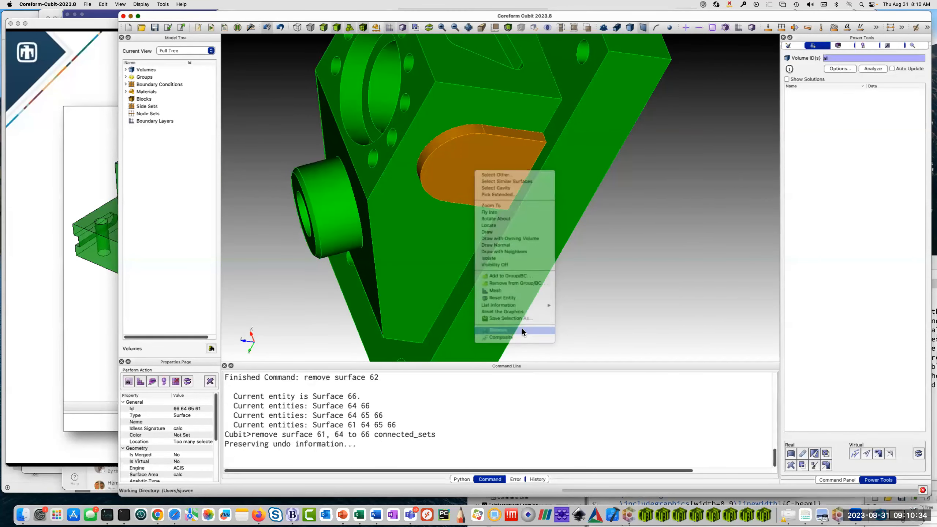
Remove the chamfer surface around the outer rim of the cylindrical boss on the sloped face.
{"action": "left_click_drag", "start_coordinate": [419, 250], "coordinate": [489, 236]}
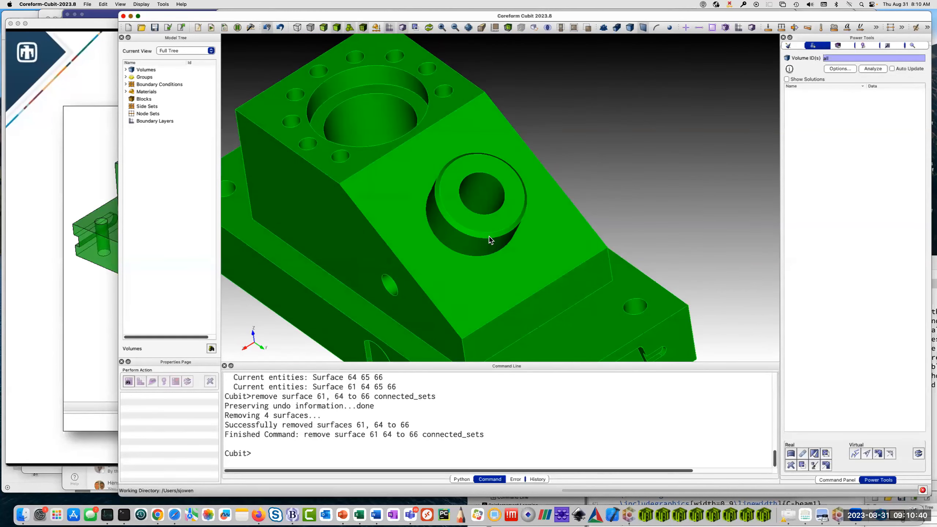
{"action": "left_click", "coordinate": [489, 236]}
{"action": "right_click", "coordinate": [488, 236]}
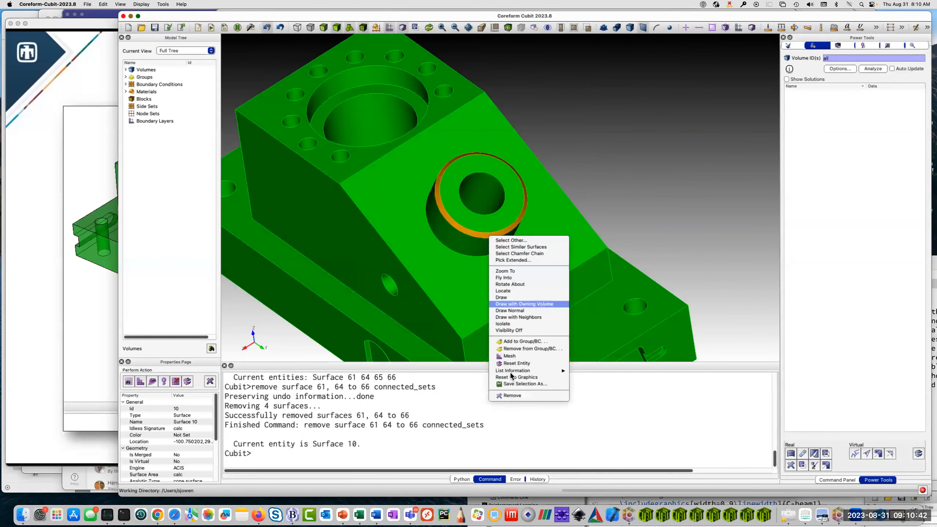
{"action": "left_click", "coordinate": [513, 395]}
Remove all the small holes around the large bore, extending the selection from one complete hole to its similar surfaces.
{"action": "left_click_drag", "start_coordinate": [328, 309], "coordinate": [464, 199]}
{"action": "scroll", "coordinate": [469, 189], "scroll_direction": "up", "scroll_amount": 5}
{"action": "left_click", "coordinate": [463, 198]}
{"action": "left_click_drag", "start_coordinate": [516, 123], "coordinate": [475, 218]}
{"action": "right_click", "coordinate": [469, 205]}
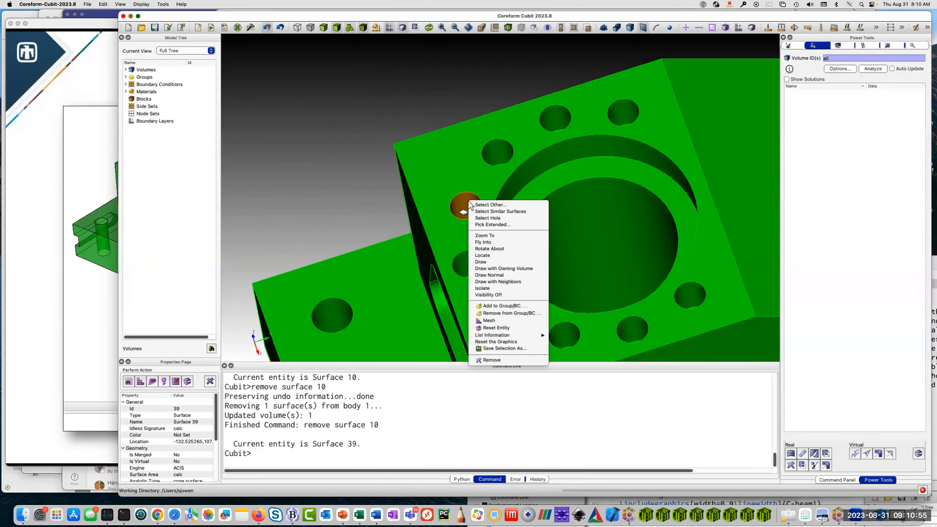
{"action": "left_click", "coordinate": [487, 218]}
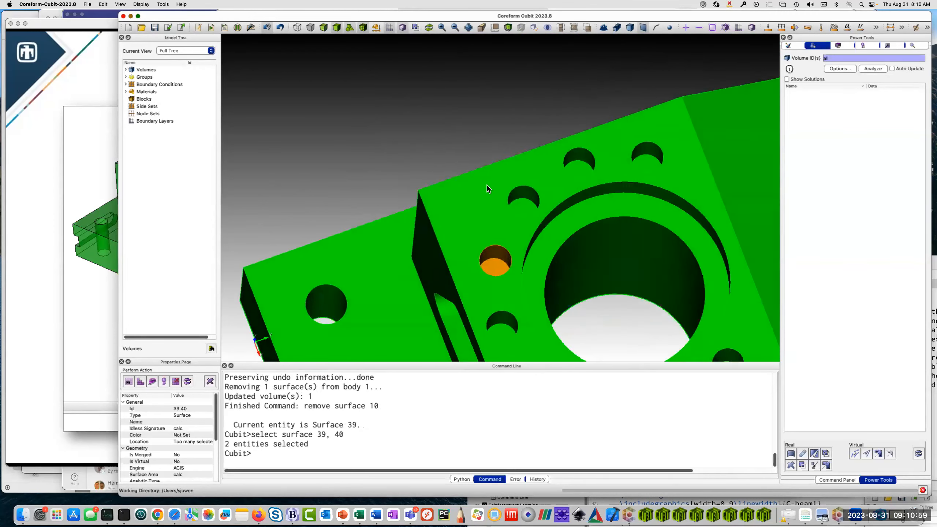
{"action": "middle_click_drag", "start_coordinate": [443, 137], "coordinate": [463, 180]}
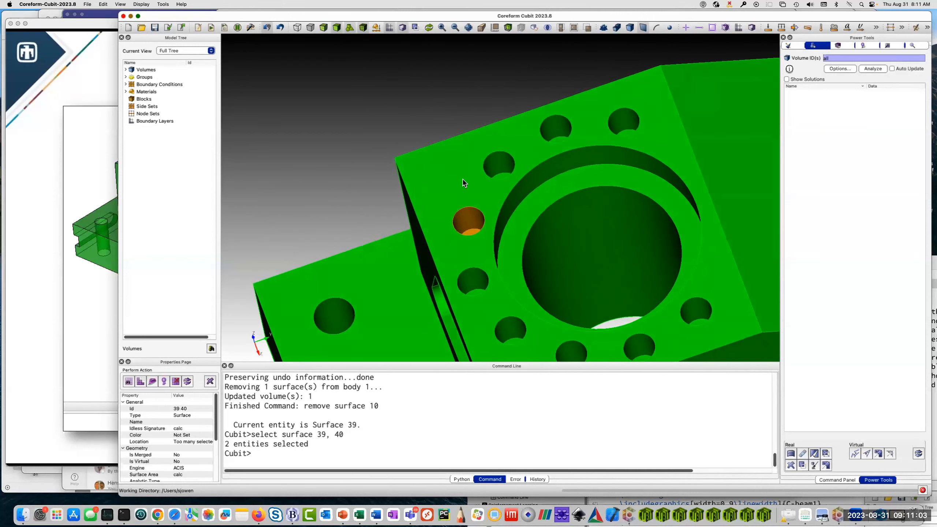
{"action": "right_click", "coordinate": [469, 216]}
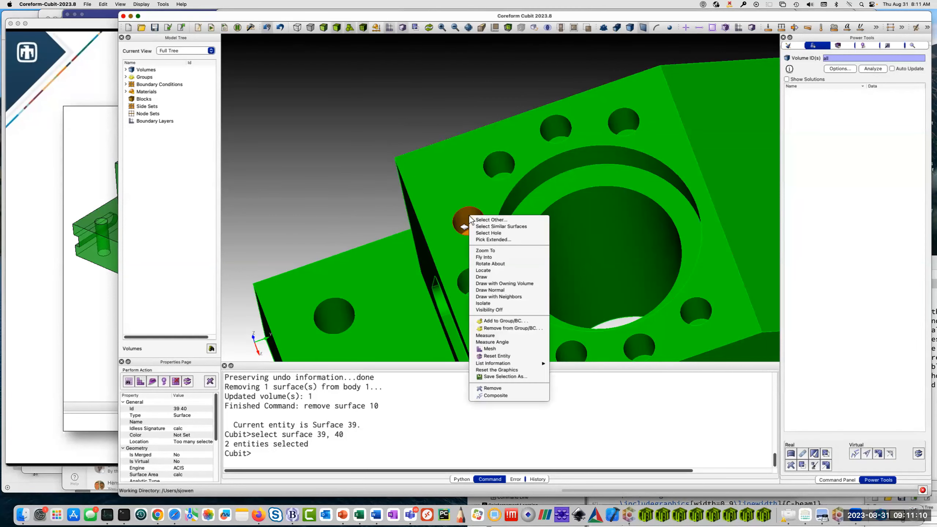
{"action": "left_click", "coordinate": [488, 227]}
{"action": "middle_click_drag", "start_coordinate": [574, 282], "coordinate": [535, 255]}
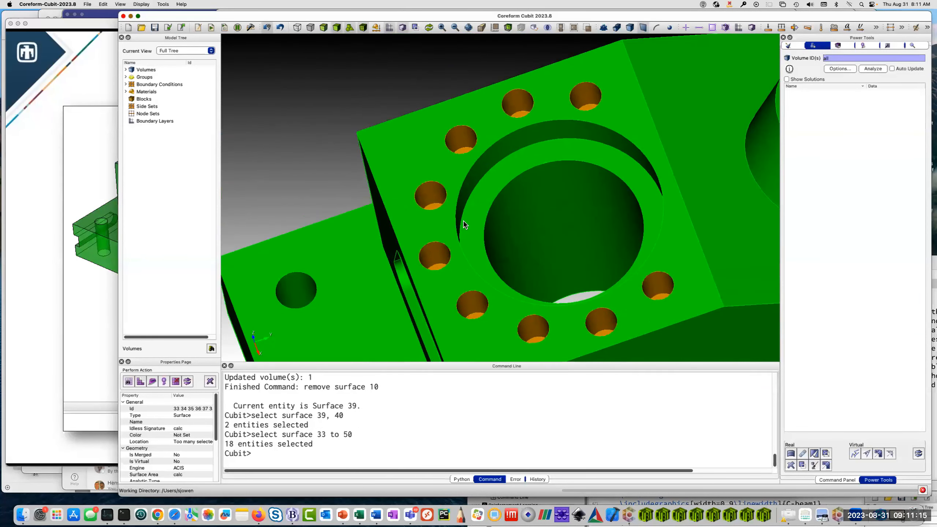
{"action": "right_click", "coordinate": [427, 189]}
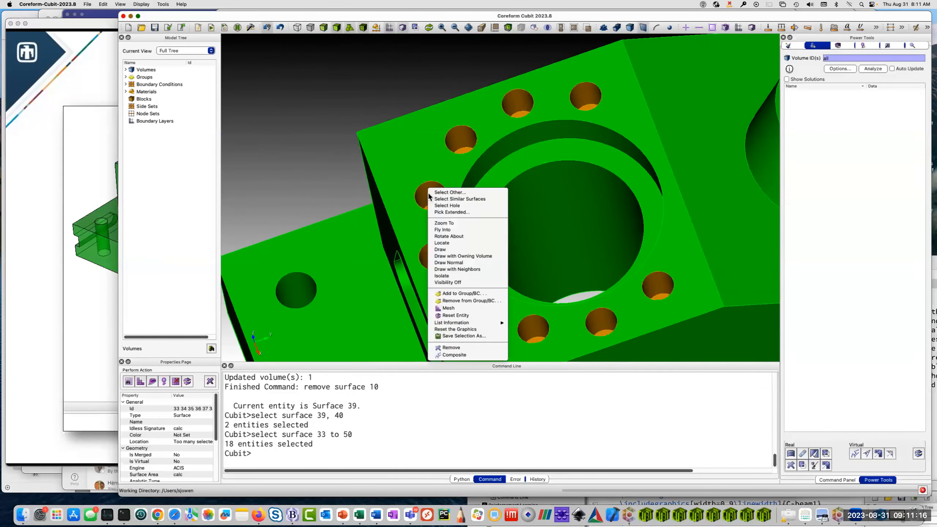
{"action": "left_click", "coordinate": [454, 348]}
Remove the four corner holes of the base plate, extending the selection from one hole to its similar surfaces.
{"action": "middle_click_drag", "start_coordinate": [549, 277], "coordinate": [539, 189]}
{"action": "left_click_drag", "start_coordinate": [468, 286], "coordinate": [387, 297]}
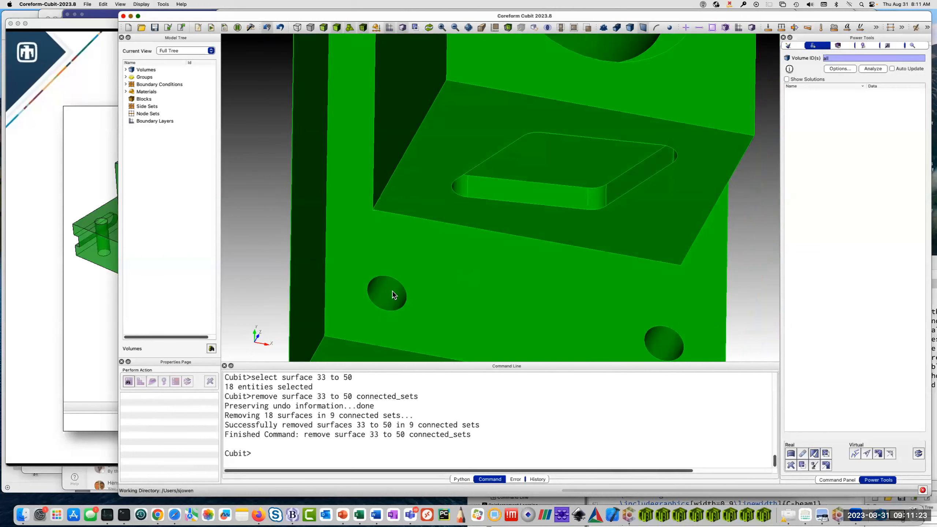
{"action": "left_click", "coordinate": [393, 294]}
{"action": "right_click", "coordinate": [391, 291]}
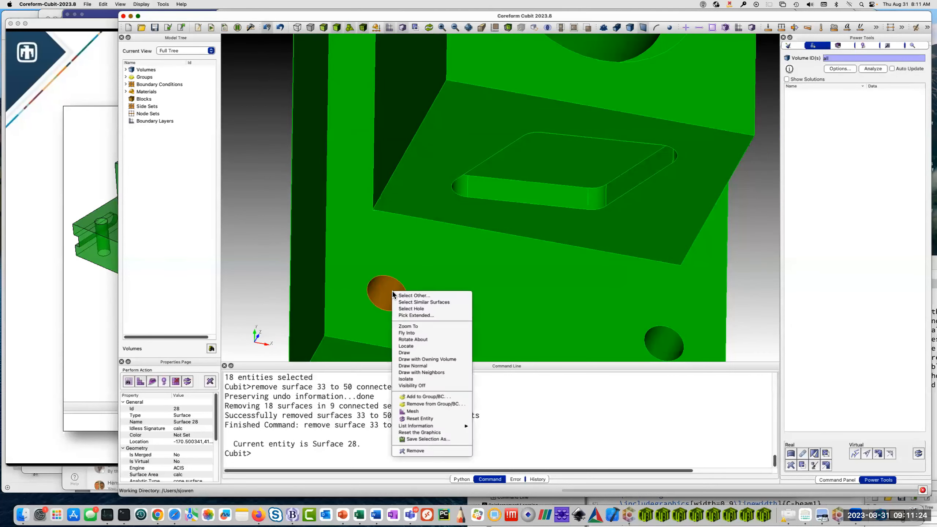
{"action": "left_click", "coordinate": [419, 310]}
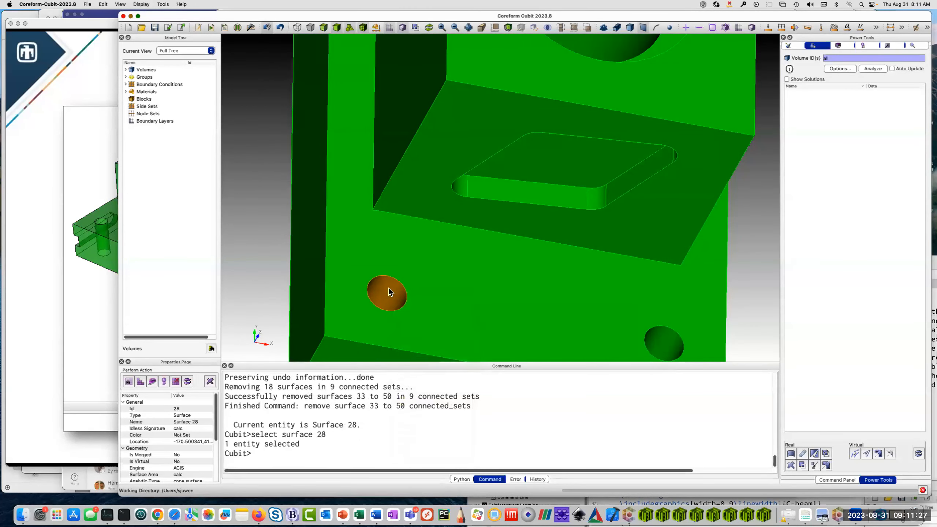
{"action": "right_click", "coordinate": [389, 291]}
{"action": "left_click", "coordinate": [409, 300]}
{"action": "scroll", "coordinate": [481, 244], "scroll_direction": "down", "scroll_amount": 10}
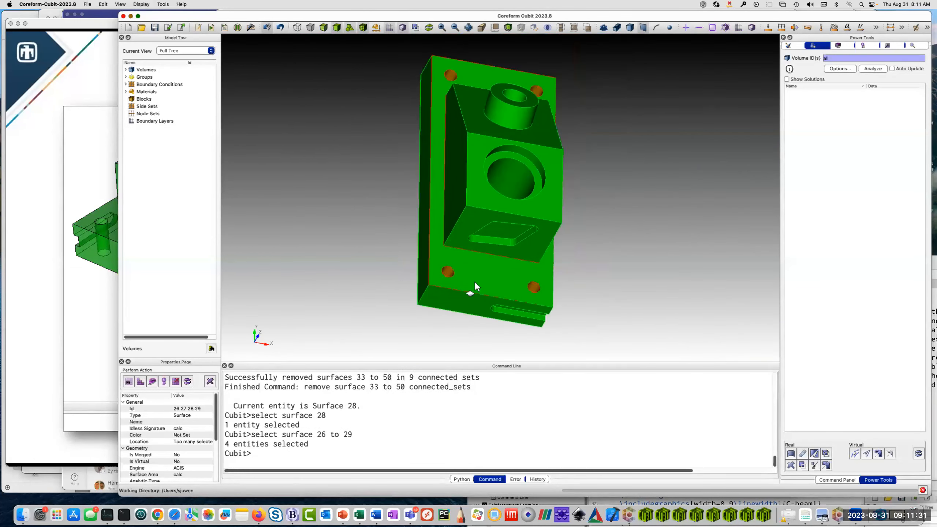
{"action": "right_click", "coordinate": [450, 272]}
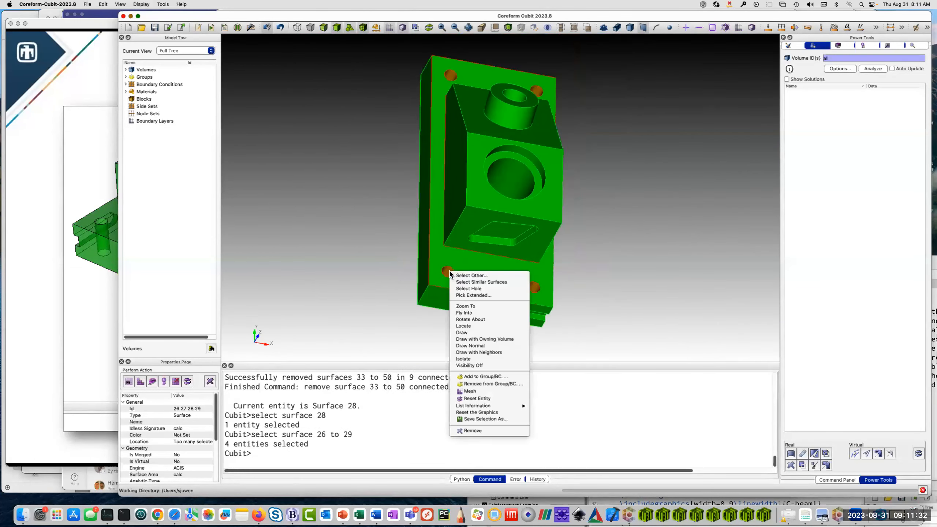
{"action": "left_click", "coordinate": [473, 430]}
Remove the rounded rectangular pocket from the block's end face by selecting its entire cavity.
{"action": "left_click_drag", "start_coordinate": [457, 129], "coordinate": [639, 224]}
{"action": "left_click", "coordinate": [462, 240]}
{"action": "scroll", "coordinate": [639, 224], "scroll_direction": "up", "scroll_amount": 5}
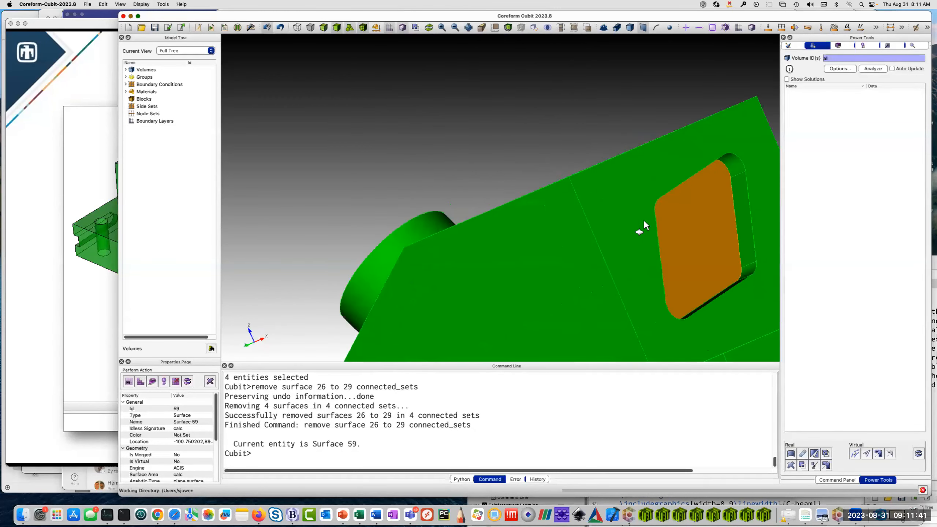
{"action": "right_click_drag", "start_coordinate": [644, 221], "coordinate": [504, 233]}
{"action": "left_click_drag", "start_coordinate": [505, 238], "coordinate": [582, 214]}
{"action": "left_click_drag", "start_coordinate": [498, 264], "coordinate": [590, 283]}
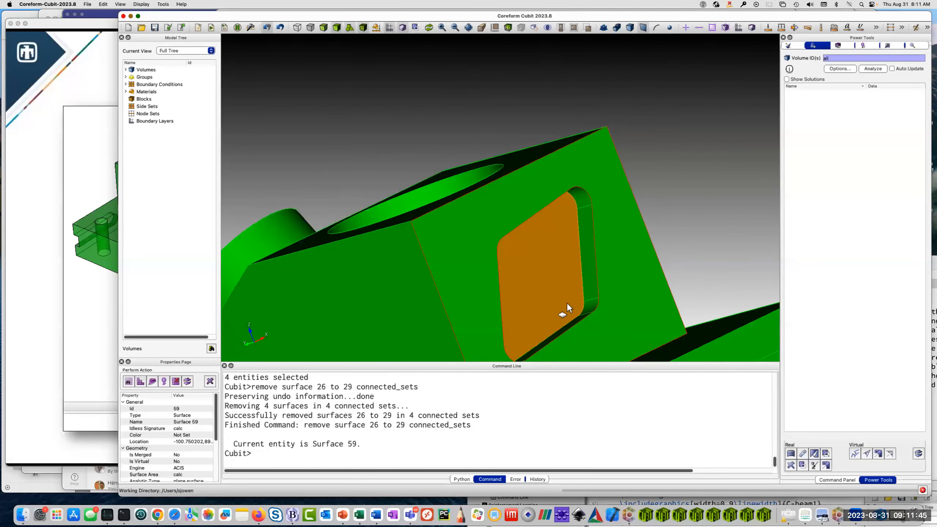
{"action": "right_click", "coordinate": [546, 254]}
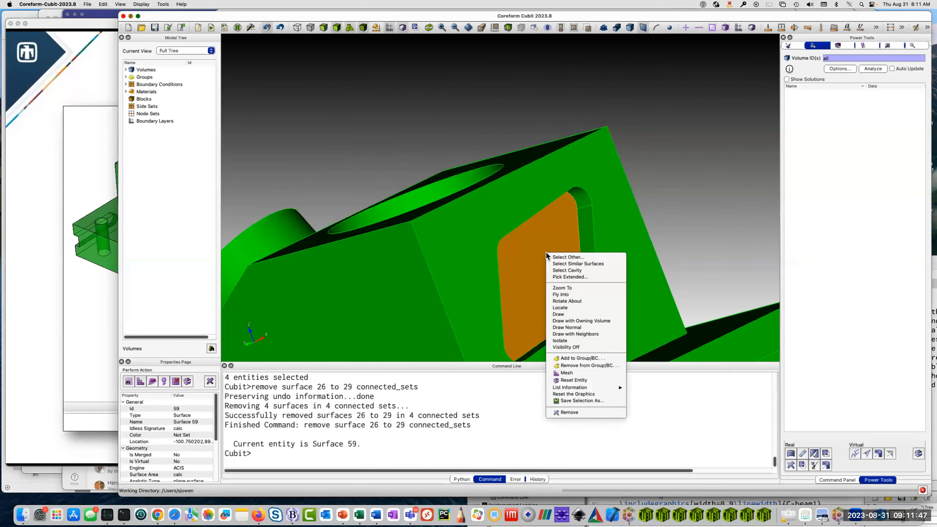
{"action": "left_click", "coordinate": [572, 273]}
{"action": "left_click_drag", "start_coordinate": [568, 288], "coordinate": [520, 254]}
{"action": "right_click", "coordinate": [523, 248]}
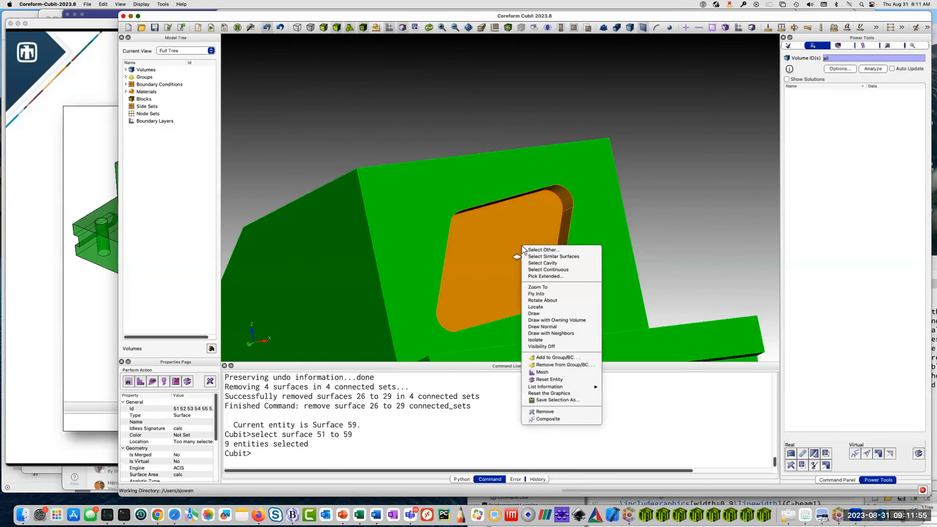
{"action": "left_click", "coordinate": [545, 412]}
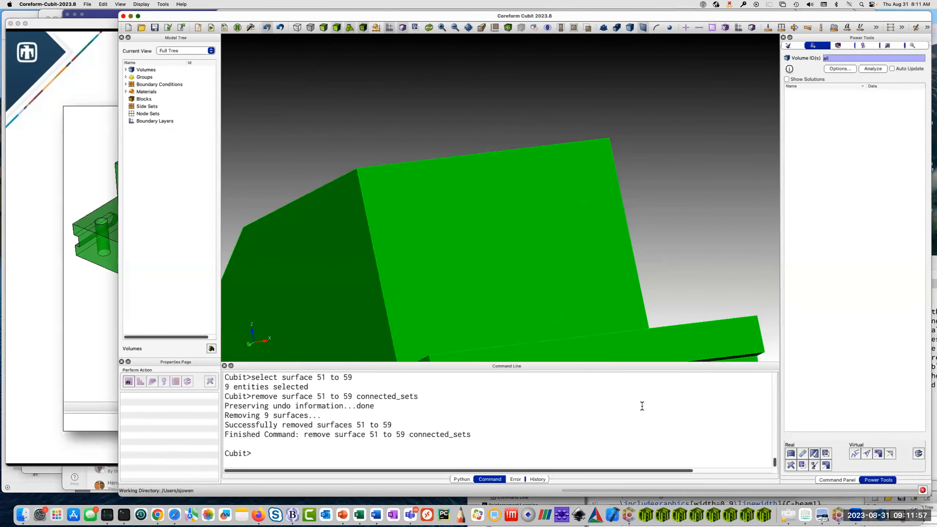
Remove the round-ended slot from the base plate's end face by selecting its entire cavity.
{"action": "left_click_drag", "start_coordinate": [524, 250], "coordinate": [548, 226]}
{"action": "left_click", "coordinate": [584, 205]}
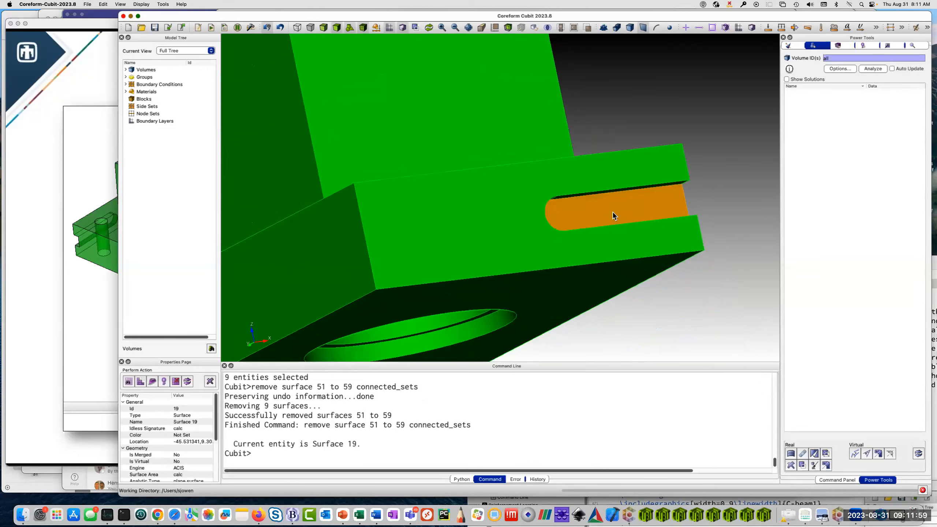
{"action": "right_click", "coordinate": [606, 209]}
{"action": "left_click", "coordinate": [622, 229]}
{"action": "right_click", "coordinate": [607, 203]}
{"action": "left_click", "coordinate": [627, 363]}
Remove the small round hole from the block's side face by selecting its complete hole.
{"action": "mouse_move", "coordinate": [554, 204]}
{"action": "left_mouse_down"}
{"action": "mouse_move", "coordinate": [491, 182]}
{"action": "mouse_move", "coordinate": [621, 188]}
{"action": "mouse_move", "coordinate": [549, 213]}
{"action": "left_mouse_up"}
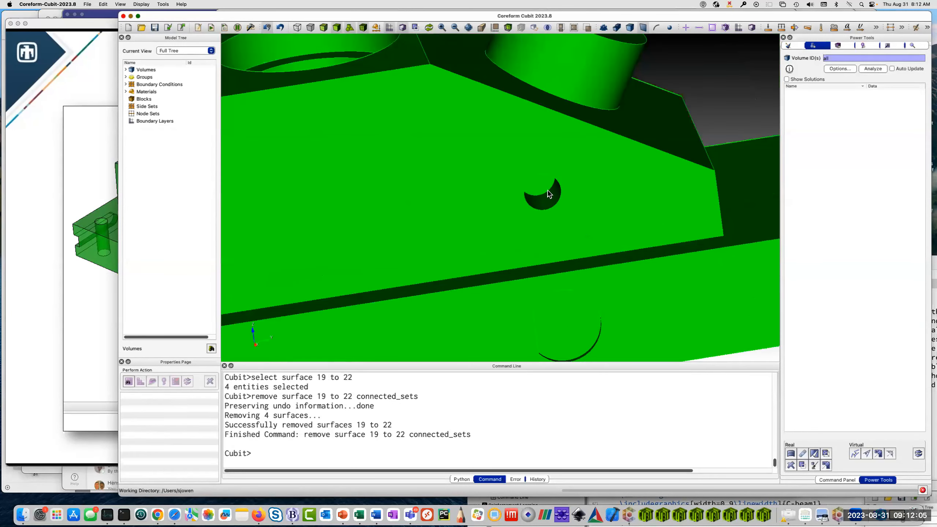
{"action": "left_click", "coordinate": [549, 192]}
{"action": "right_click", "coordinate": [549, 191]}
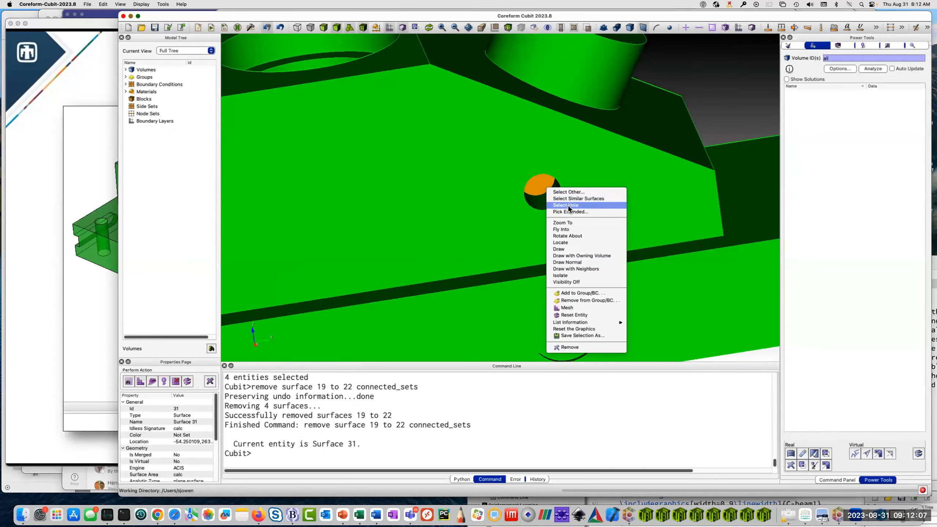
{"action": "left_click", "coordinate": [568, 205]}
{"action": "right_click", "coordinate": [547, 190]}
{"action": "left_click", "coordinate": [583, 359]}
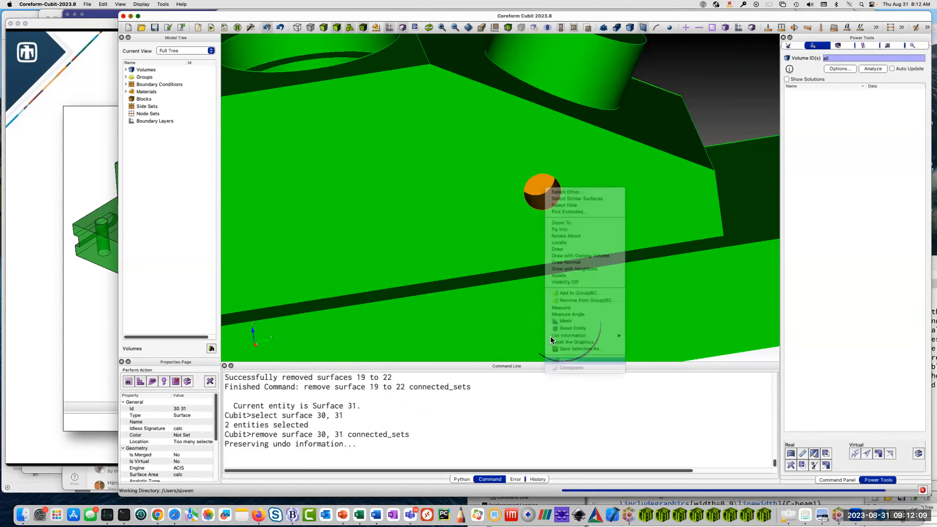
Remove the round-topped pocket from the base plate's side face by selecting its entire cavity.
{"action": "left_click", "coordinate": [561, 322]}
{"action": "right_click", "coordinate": [561, 325]}
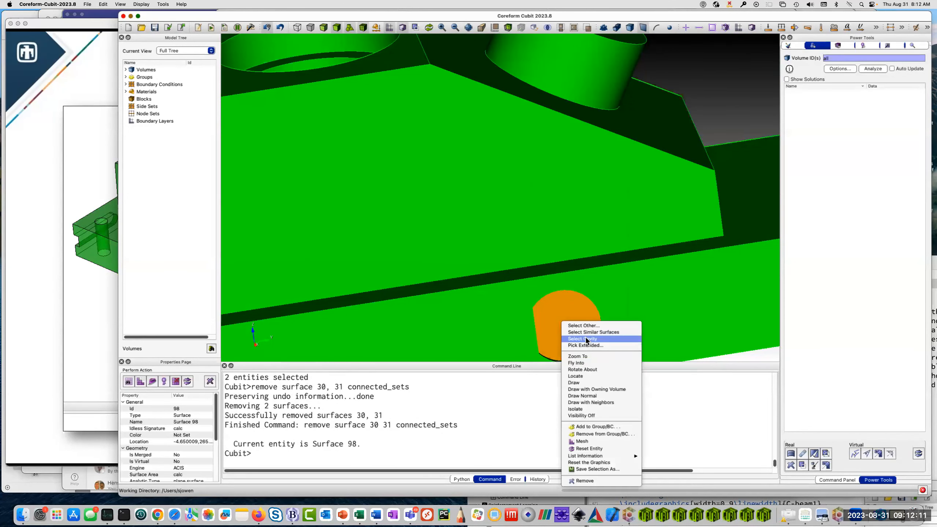
{"action": "left_click", "coordinate": [585, 339]}
{"action": "left_click_drag", "start_coordinate": [515, 314], "coordinate": [537, 209]}
{"action": "right_click", "coordinate": [609, 267]}
{"action": "left_click", "coordinate": [646, 438]}
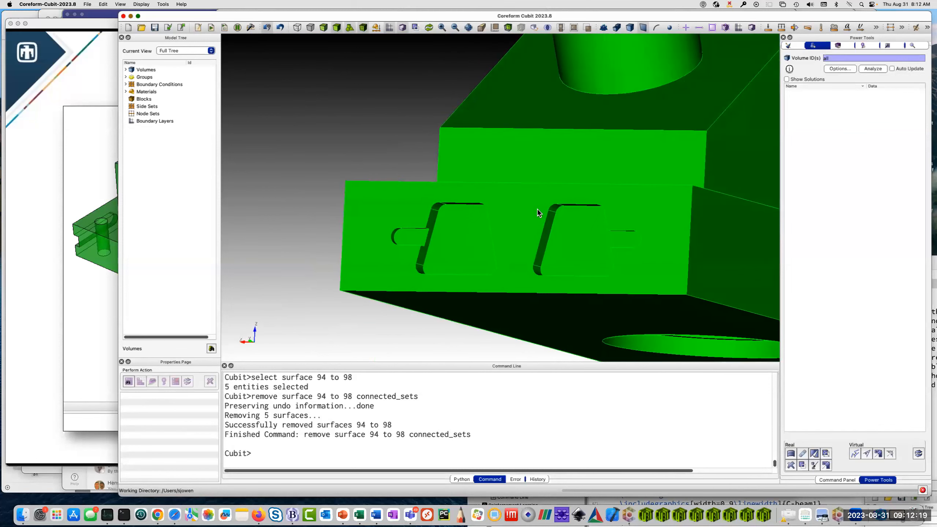
Remove both trapezoidal pockets with their attached slots from the base plate's end face, selecting one pocket's full cavities and extending to similar surfaces.
{"action": "left_click", "coordinate": [457, 247]}
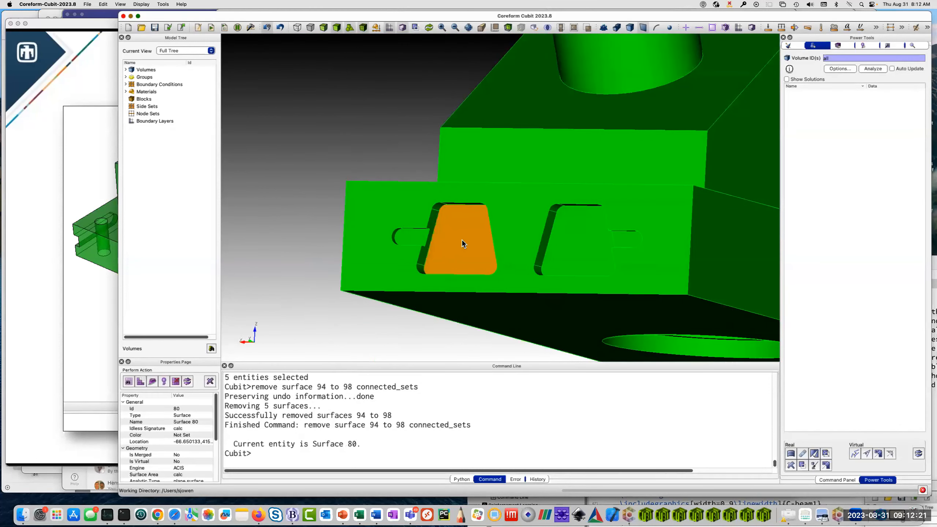
{"action": "right_click", "coordinate": [462, 240]}
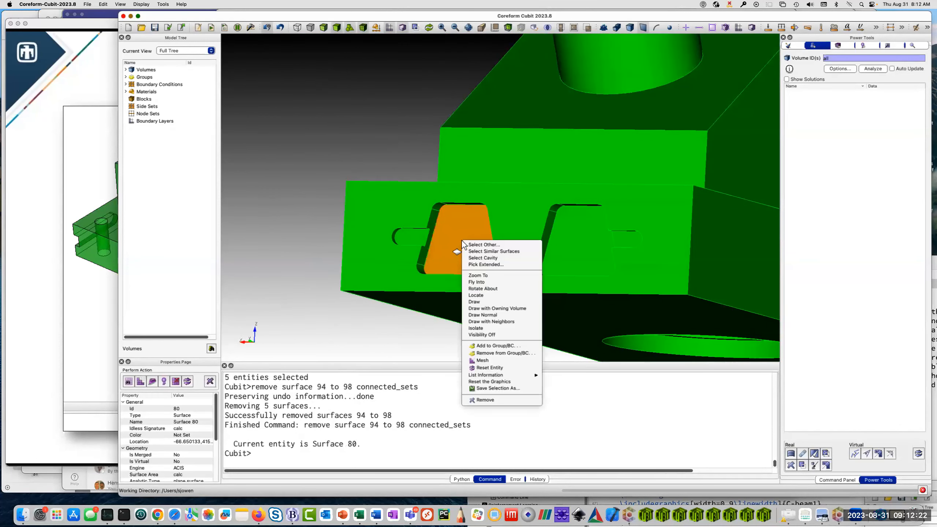
{"action": "left_click", "coordinate": [481, 258]}
{"action": "mouse_move", "coordinate": [475, 254]}
{"action": "left_mouse_down"}
{"action": "mouse_move", "coordinate": [396, 234]}
{"action": "mouse_move", "coordinate": [466, 246]}
{"action": "left_mouse_up"}
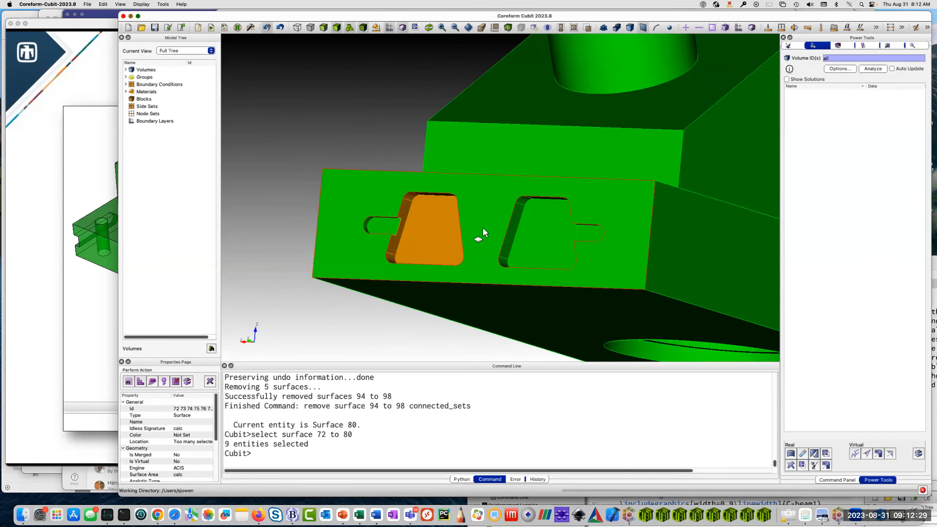
{"action": "left_click", "coordinate": [379, 227], "text": "ctrl"}
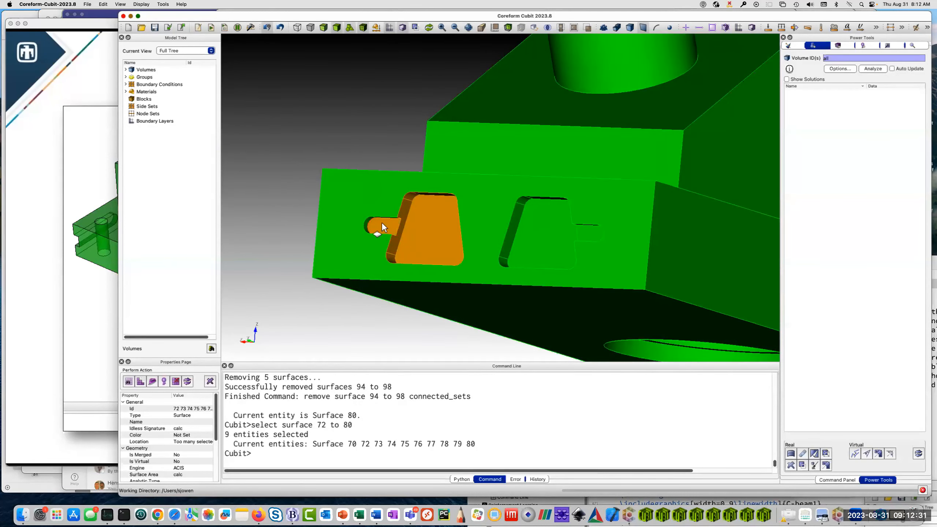
{"action": "right_click", "coordinate": [381, 222]}
{"action": "left_click", "coordinate": [456, 233]}
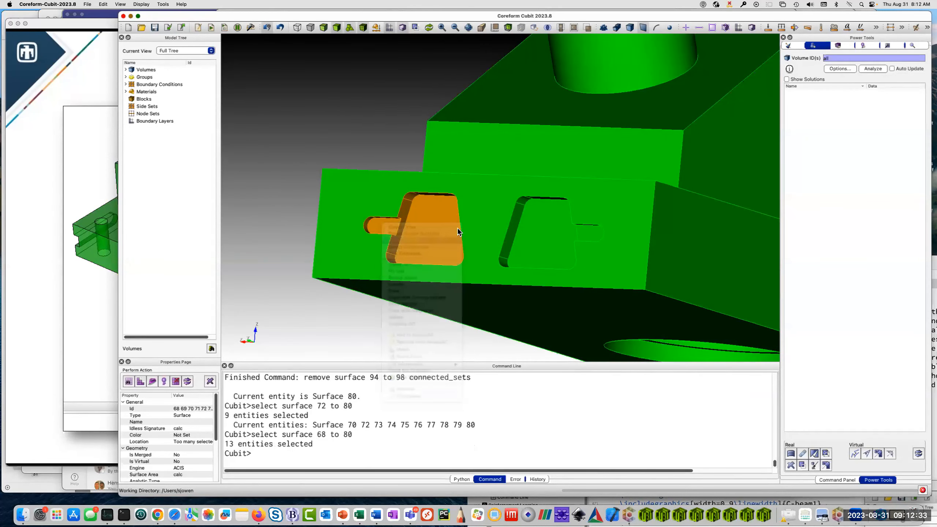
{"action": "left_click_drag", "start_coordinate": [435, 230], "coordinate": [378, 209]}
{"action": "middle_click_drag", "start_coordinate": [355, 204], "coordinate": [444, 214]}
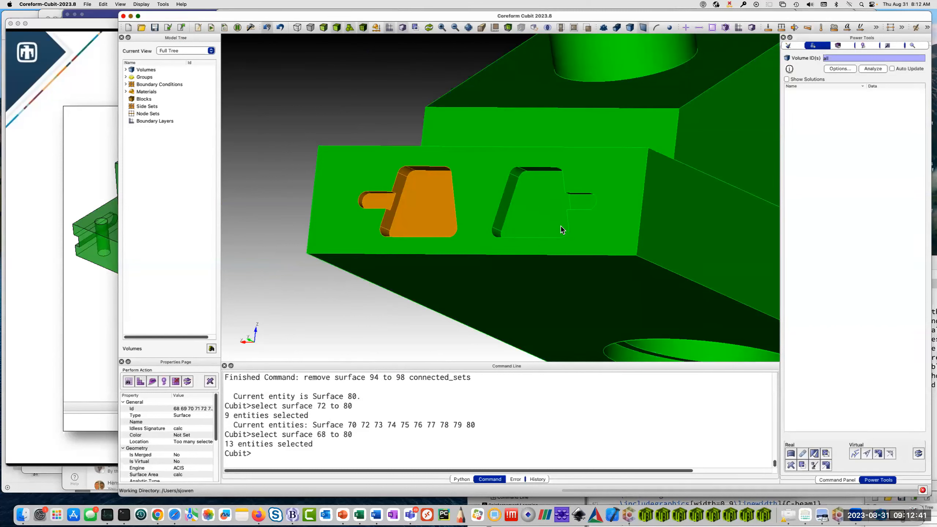
{"action": "right_click", "coordinate": [421, 195]}
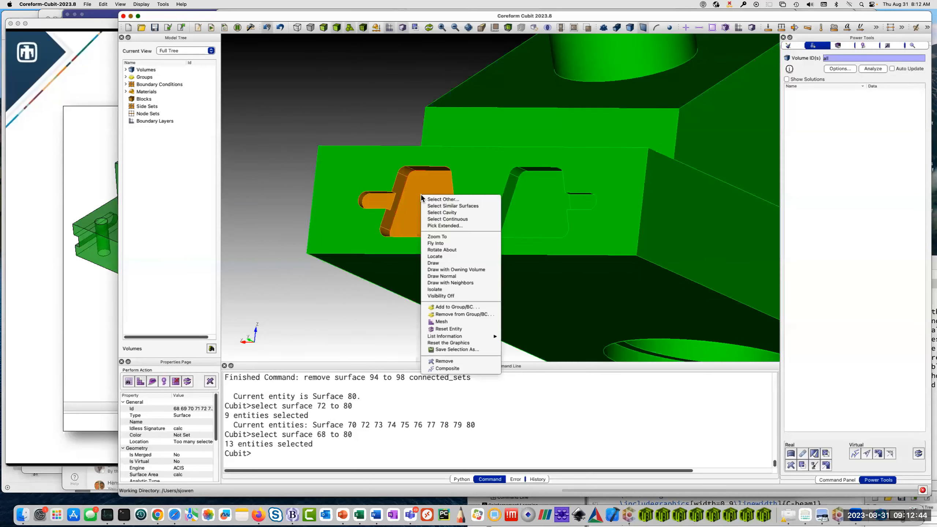
{"action": "left_click", "coordinate": [452, 206]}
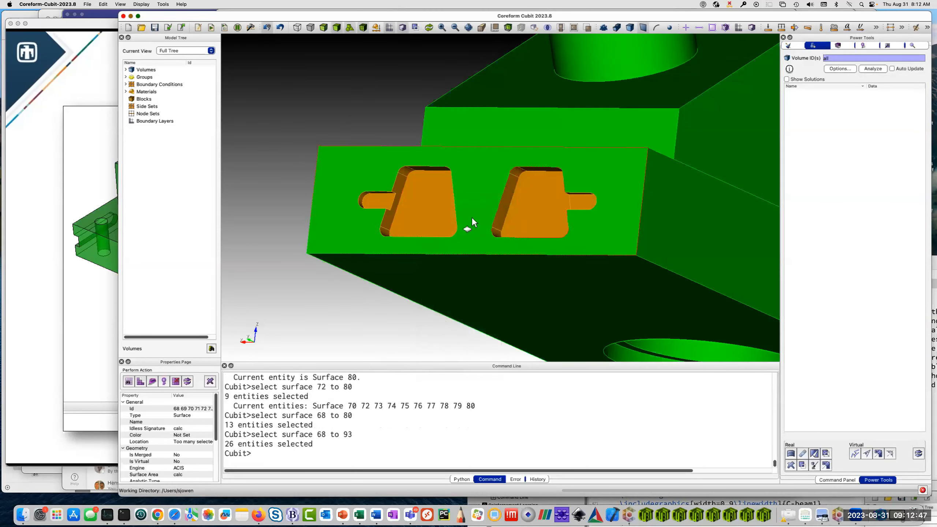
{"action": "right_click", "coordinate": [431, 200]}
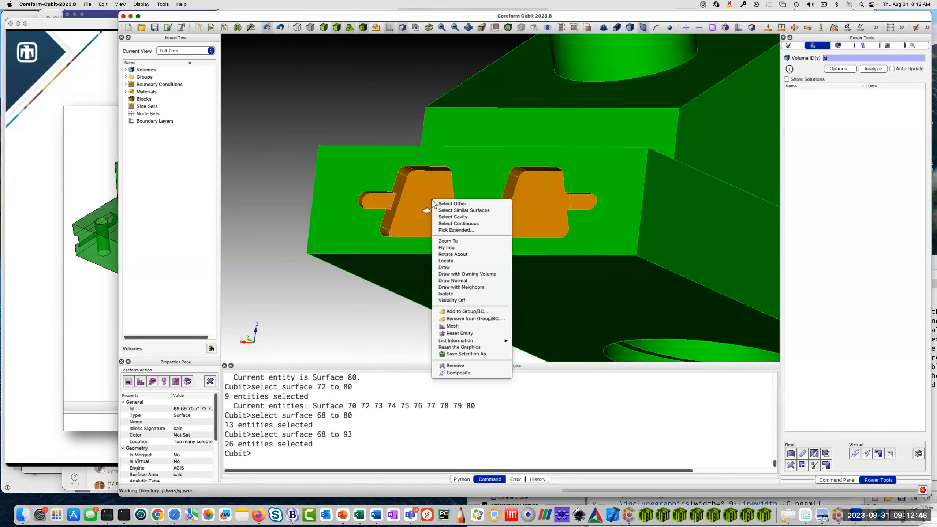
{"action": "left_click", "coordinate": [470, 364]}
Remove the counterbore around the large hole in the block's top face by selecting its complete hole surfaces.
{"action": "middle_click_drag", "start_coordinate": [552, 212], "coordinate": [428, 241]}
{"action": "scroll", "coordinate": [474, 168], "scroll_direction": "down", "scroll_amount": 5}
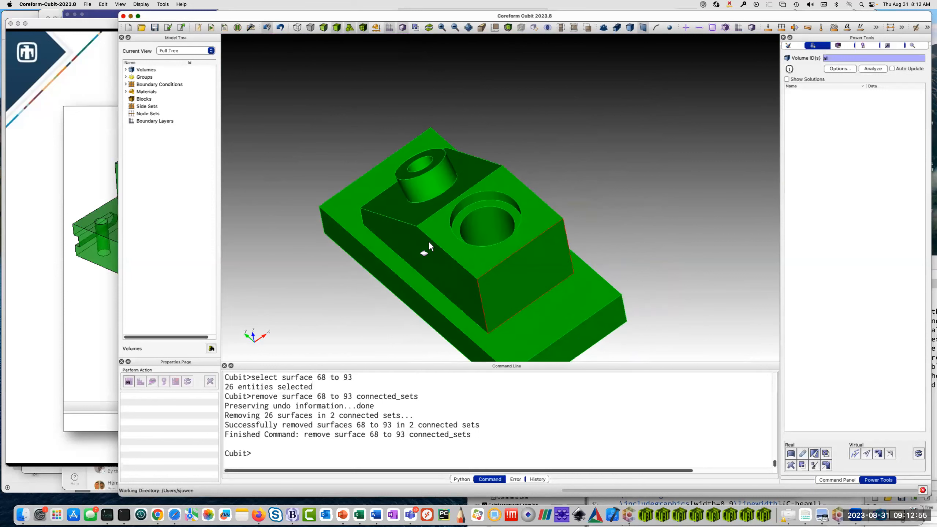
{"action": "scroll", "coordinate": [486, 216], "scroll_direction": "up", "scroll_amount": 5}
{"action": "middle_click_drag", "start_coordinate": [488, 182], "coordinate": [477, 240]}
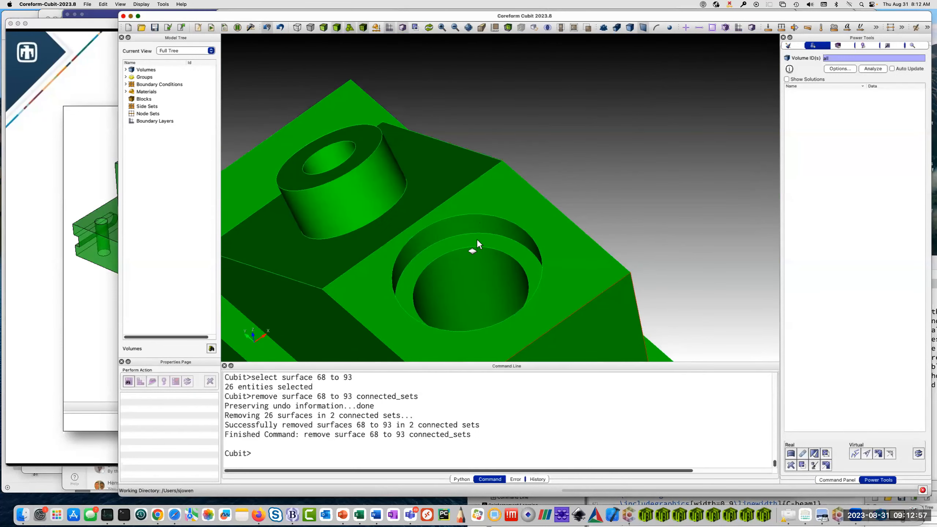
{"action": "left_click", "coordinate": [472, 239]}
{"action": "right_click", "coordinate": [473, 239]}
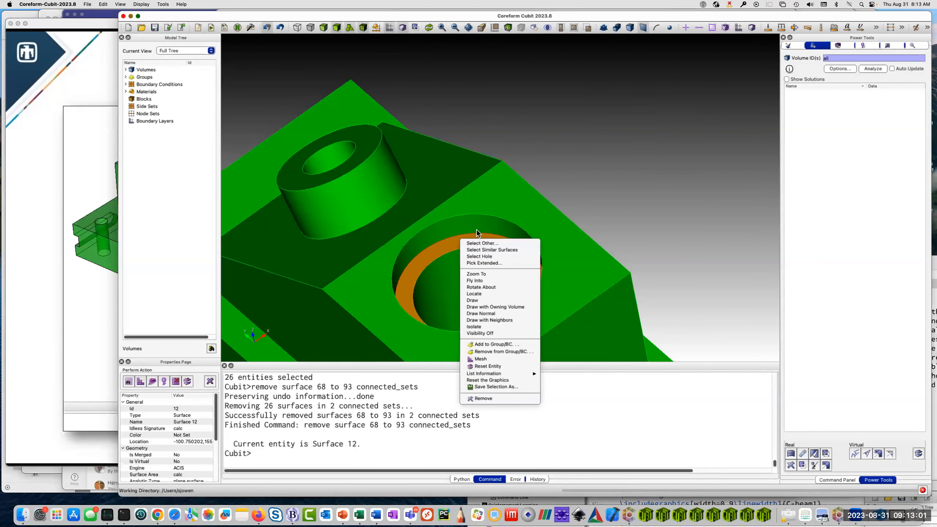
{"action": "left_click", "coordinate": [479, 256]}
{"action": "middle_click_drag", "start_coordinate": [432, 274], "coordinate": [507, 204]}
{"action": "right_click", "coordinate": [507, 205]}
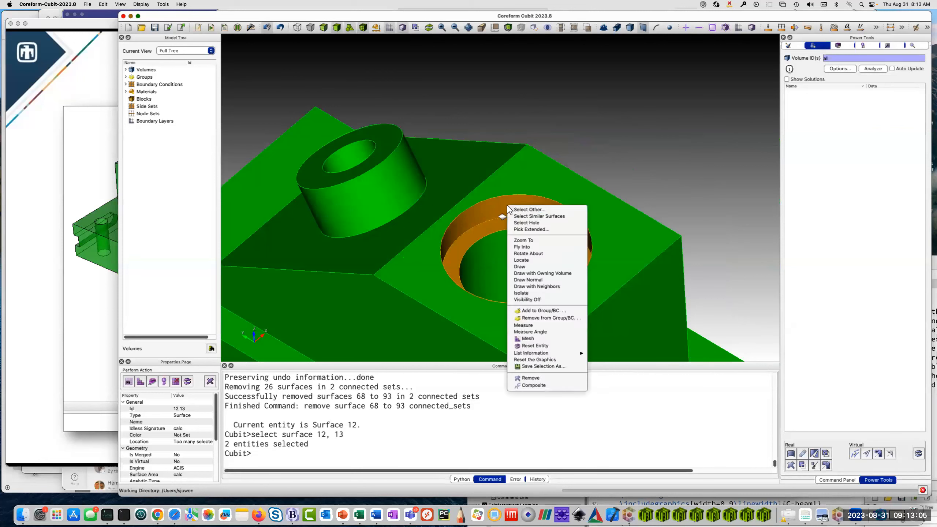
{"action": "left_click", "coordinate": [546, 378]}
Remove the two stepped counterbores around the hole on the underside of the base plate.
{"action": "middle_click_drag", "start_coordinate": [464, 312], "coordinate": [361, 206]}
{"action": "left_click", "coordinate": [453, 149]}
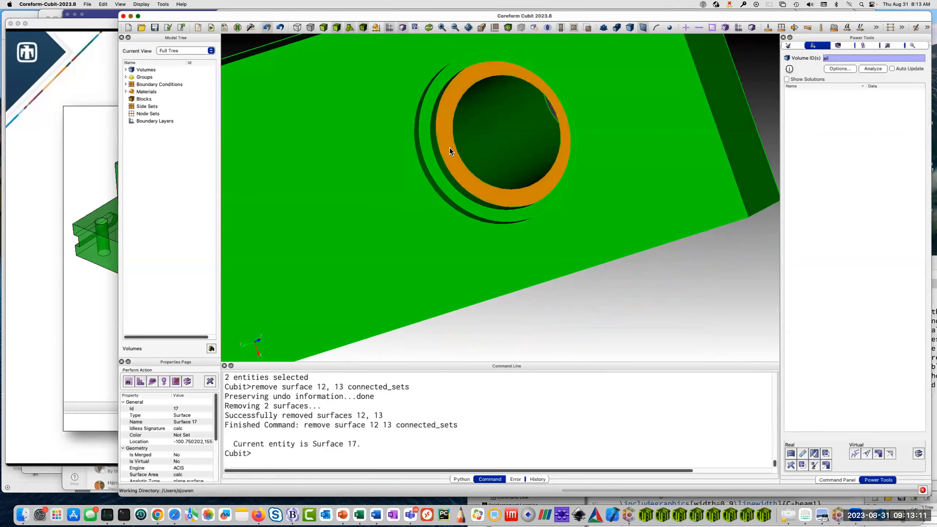
{"action": "right_click", "coordinate": [450, 147]}
{"action": "left_click", "coordinate": [476, 166]}
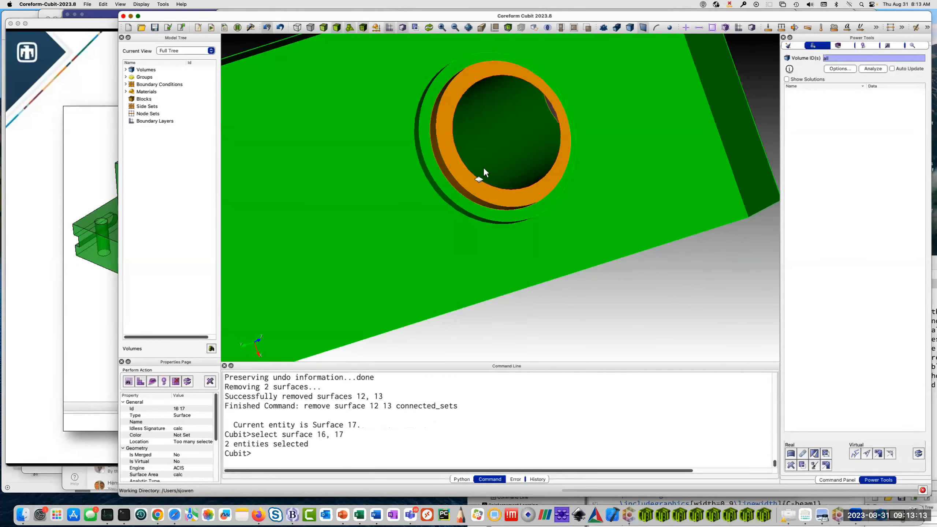
{"action": "left_click", "coordinate": [439, 176], "text": "ctrl"}
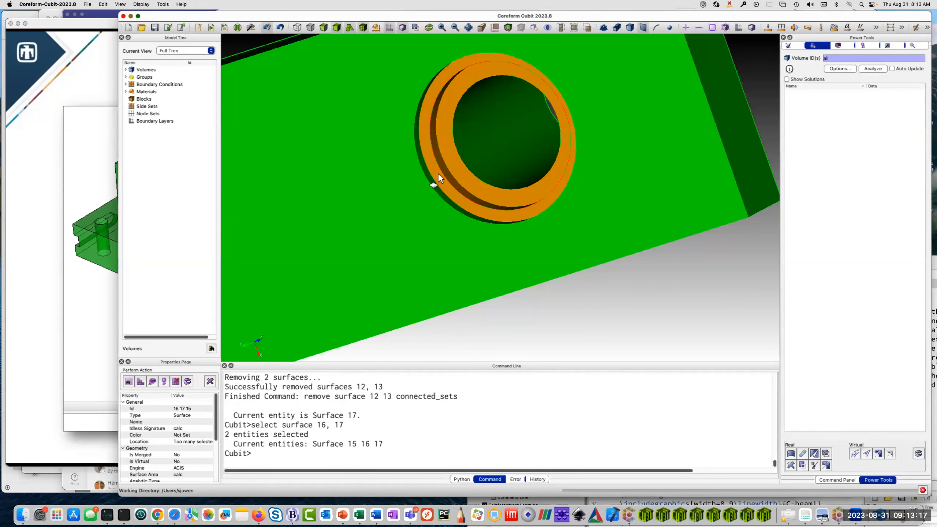
{"action": "right_click", "coordinate": [437, 172]}
{"action": "left_click", "coordinate": [465, 188]}
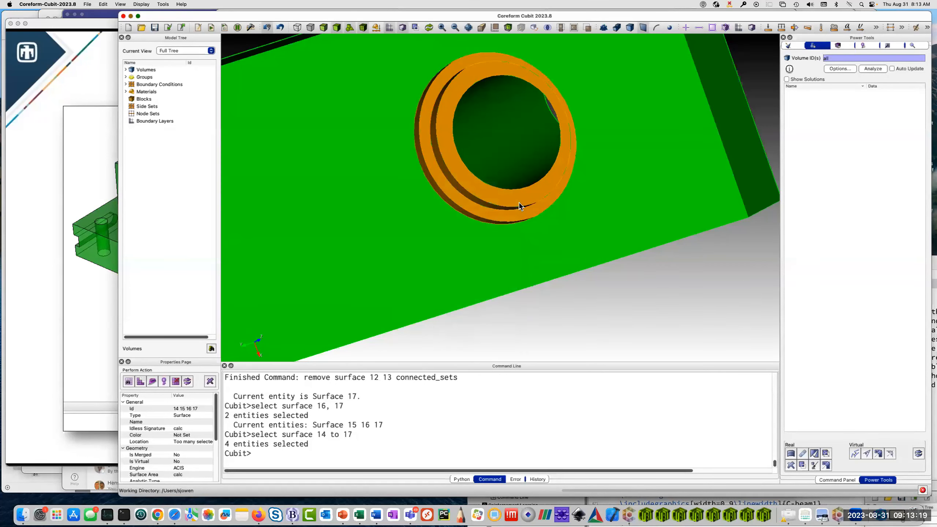
{"action": "right_click", "coordinate": [467, 180]}
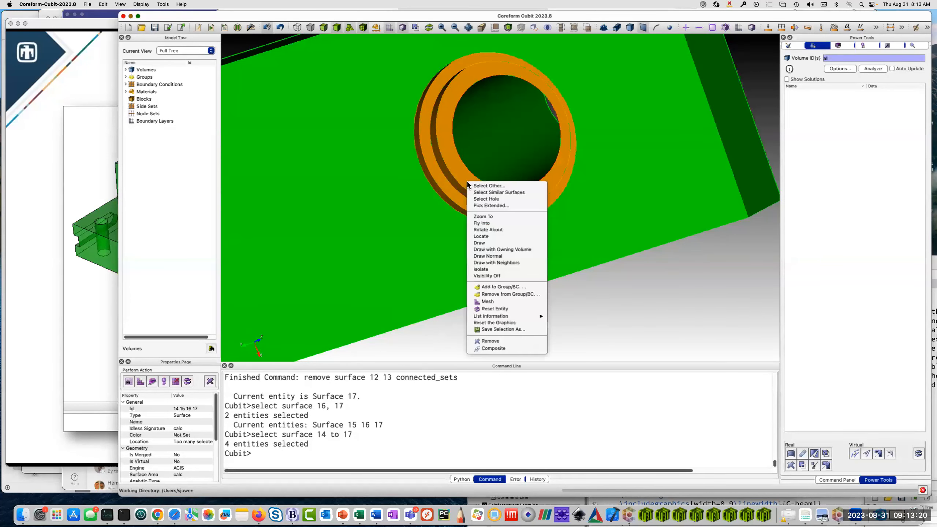
{"action": "left_click", "coordinate": [506, 341]}
Try to remove the flat end face of the base plate.
{"action": "left_click_drag", "start_coordinate": [502, 234], "coordinate": [588, 212], "text": "ctrl"}
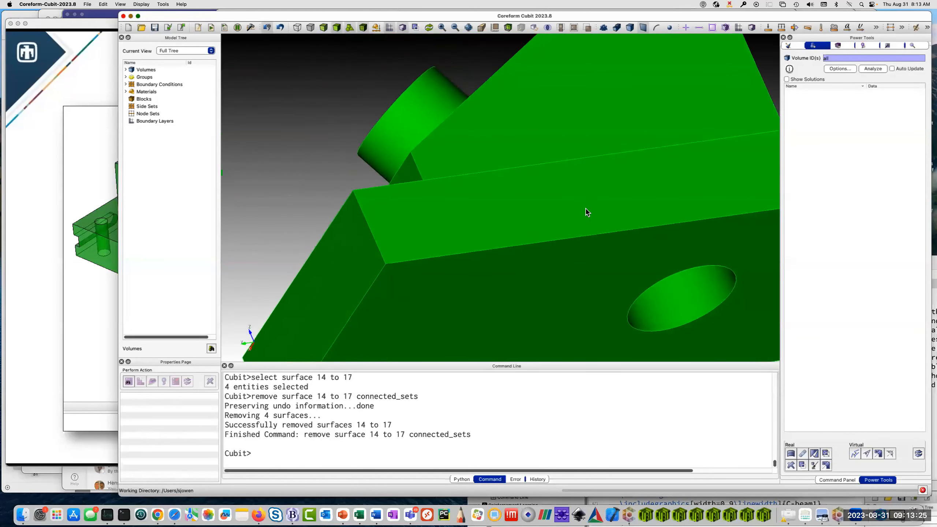
{"action": "left_click_drag", "start_coordinate": [602, 251], "coordinate": [327, 248], "text": "ctrl"}
{"action": "scroll", "coordinate": [544, 206], "scroll_direction": "down", "scroll_amount": 5}
{"action": "left_click", "coordinate": [359, 232]}
{"action": "left_click_drag", "start_coordinate": [441, 206], "coordinate": [448, 249], "text": "ctrl"}
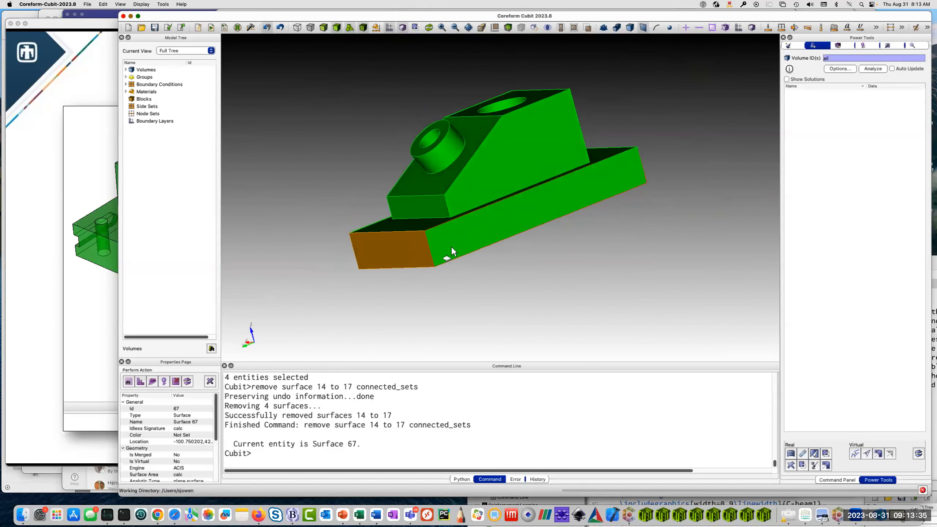
{"action": "right_click", "coordinate": [397, 247]}
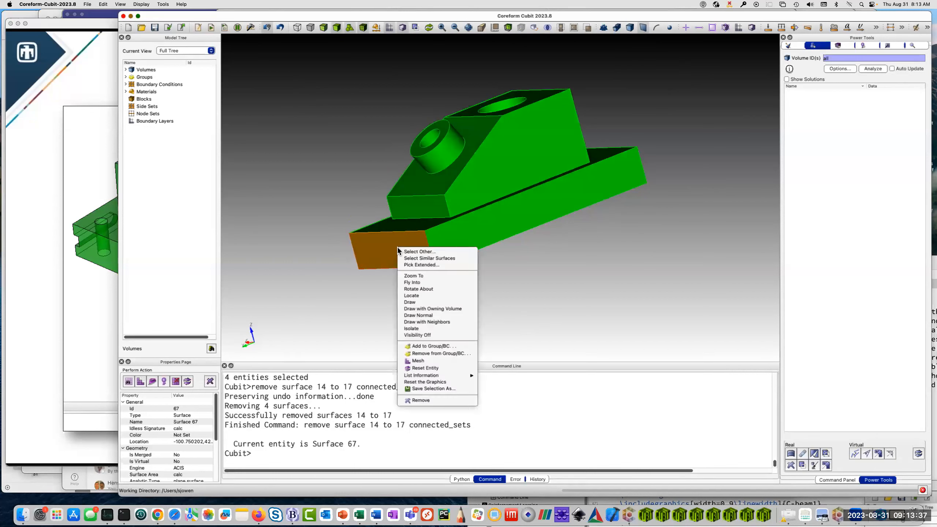
{"action": "left_click", "coordinate": [435, 400]}
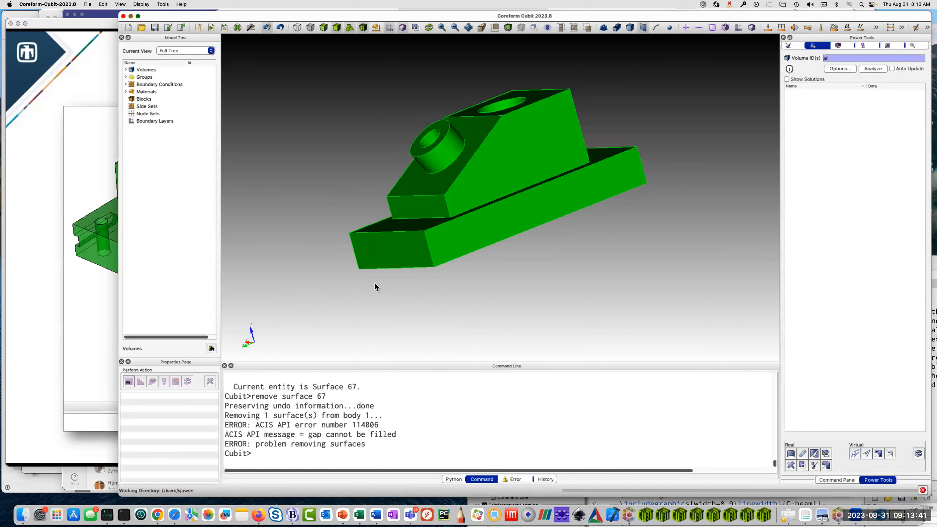
Mesh all volumes of the simplified part with the command "mesh vol all".
{"action": "left_click_drag", "start_coordinate": [347, 230], "coordinate": [487, 243], "text": "ctrl"}
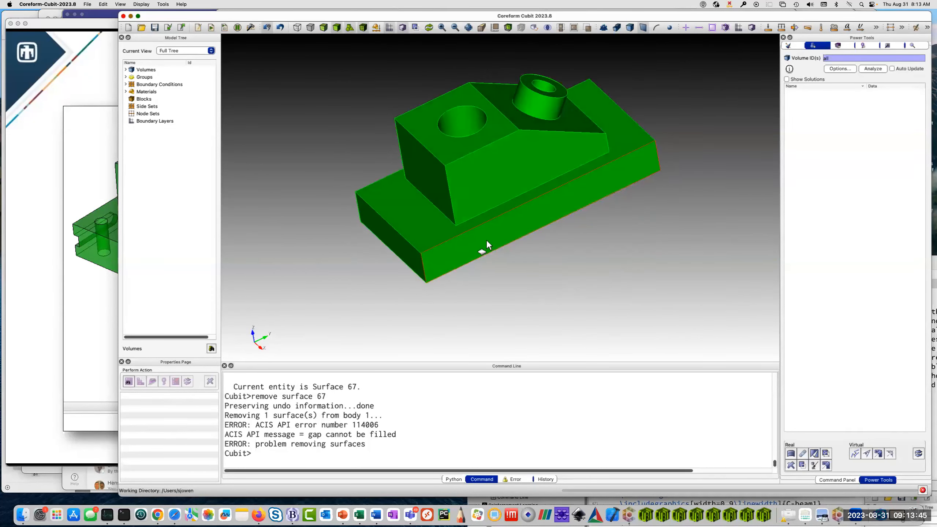
{"action": "left_click_drag", "start_coordinate": [548, 278], "coordinate": [515, 269], "text": "ctrl"}
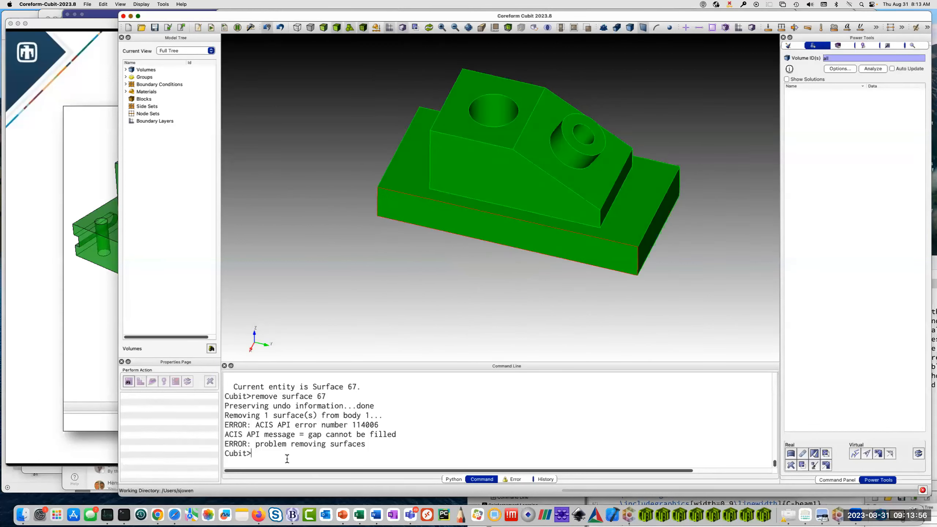
{"action": "type", "text": "mesh vol all"}
{"action": "key", "text": "Return"}
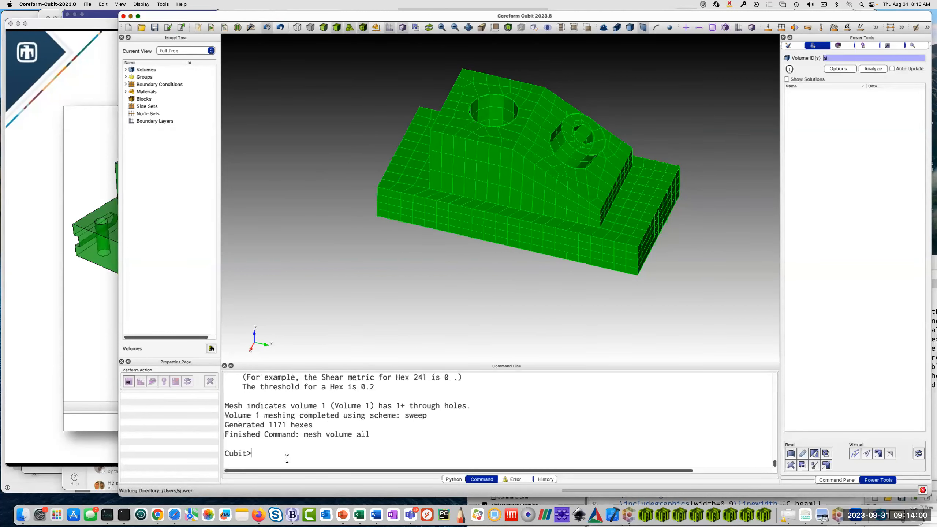
Inspect the mesh from the other sides and clear the whole model with the "reset" command.
{"action": "left_click_drag", "start_coordinate": [675, 258], "coordinate": [487, 258], "text": "ctrl"}
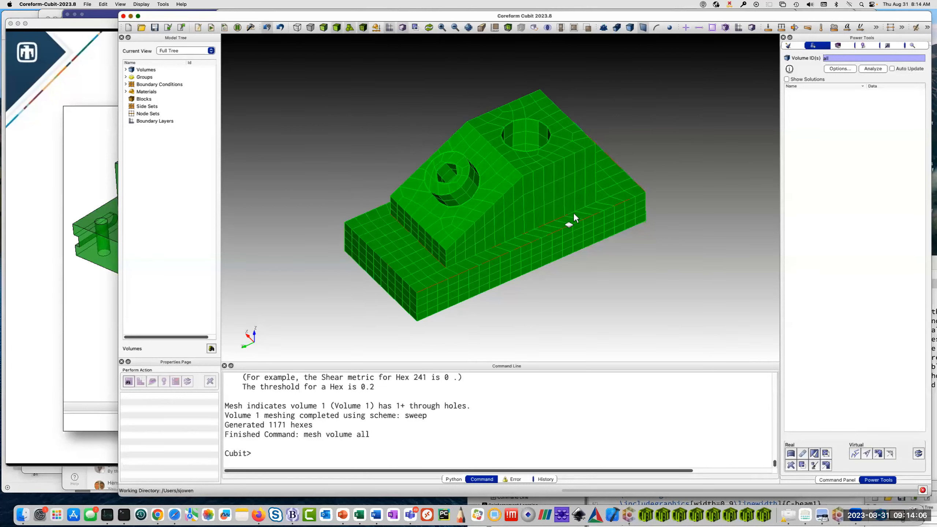
{"action": "left_click_drag", "start_coordinate": [500, 252], "coordinate": [439, 236], "text": "ctrl"}
{"action": "left_click", "coordinate": [284, 455]}
{"action": "type", "text": "reset"}
{"action": "key", "text": "Return"}
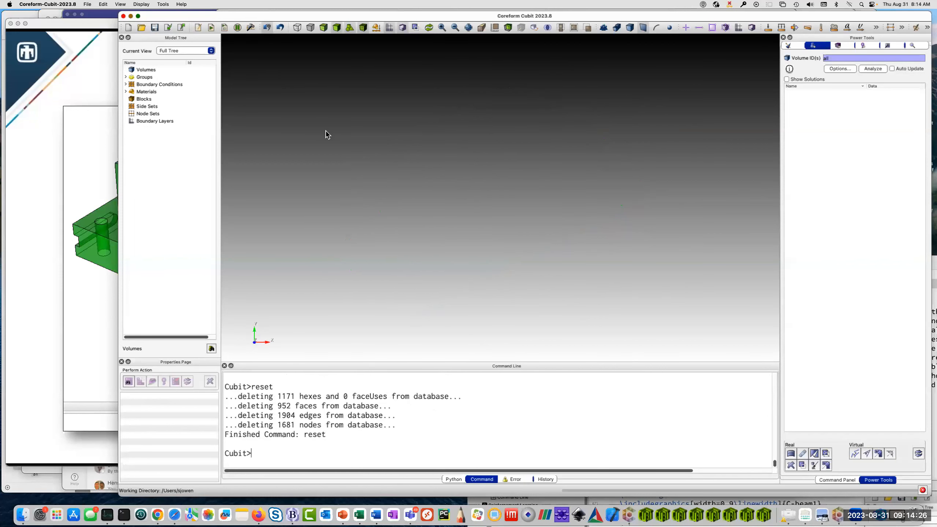
Import the original anc101.sat part again from the recently imported files.
{"action": "left_click", "coordinate": [88, 4]}
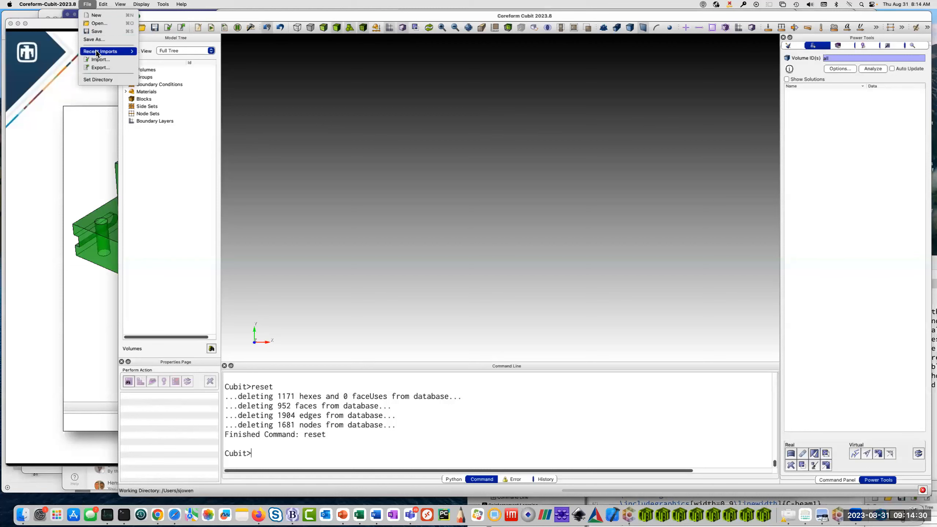
{"action": "mouse_move", "coordinate": [111, 51]}
{"action": "left_click", "coordinate": [179, 52]}
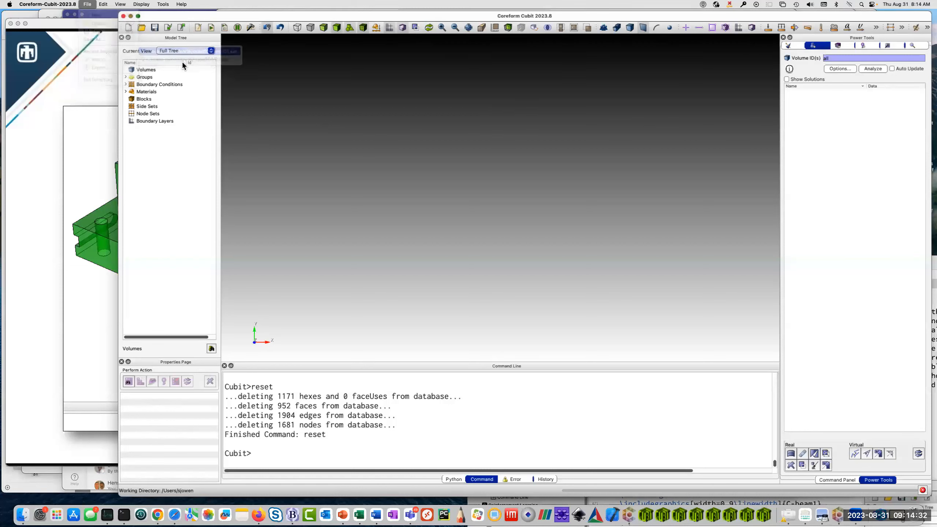
{"action": "left_click_drag", "start_coordinate": [560, 273], "coordinate": [567, 326]}
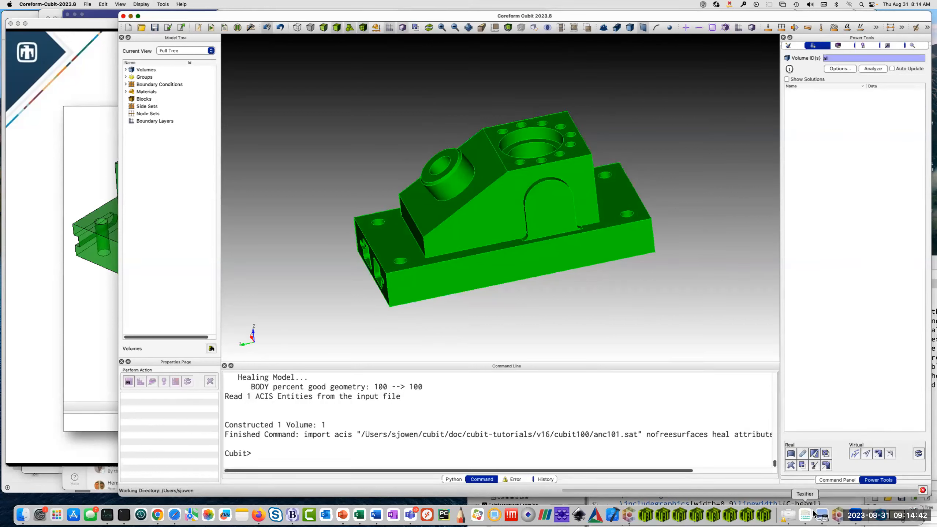
Look through the geometry volume creation commands, including the brick form, and the mesh commands of the command panel.
{"action": "left_click", "coordinate": [837, 479]}
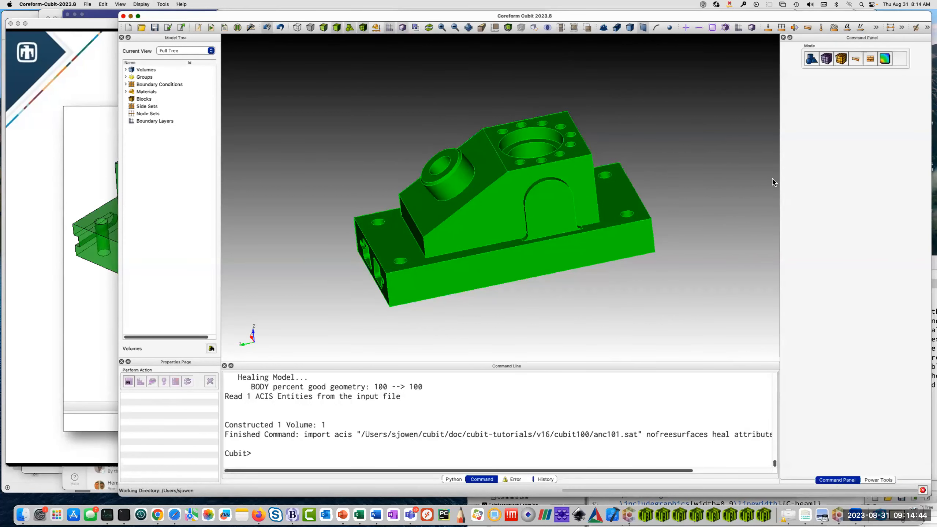
{"action": "left_click", "coordinate": [810, 60]}
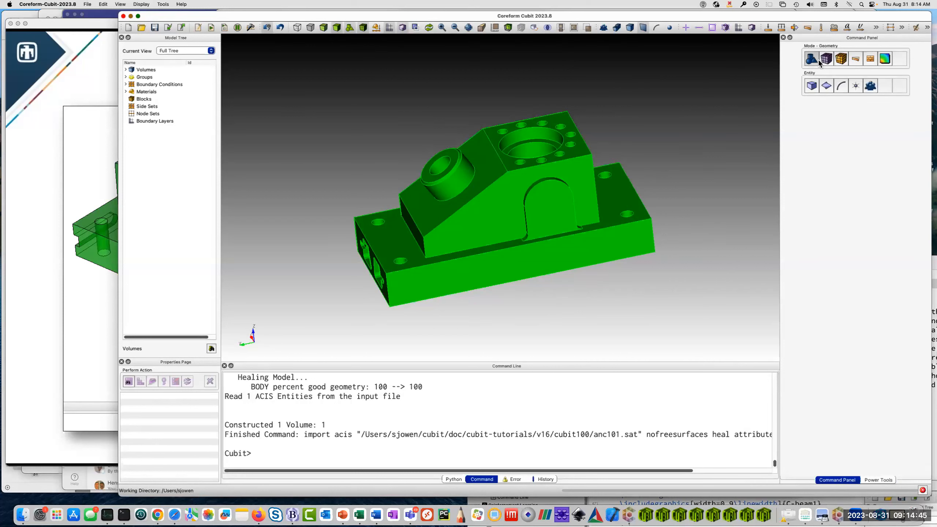
{"action": "left_click", "coordinate": [813, 86]}
{"action": "left_click", "coordinate": [817, 117]}
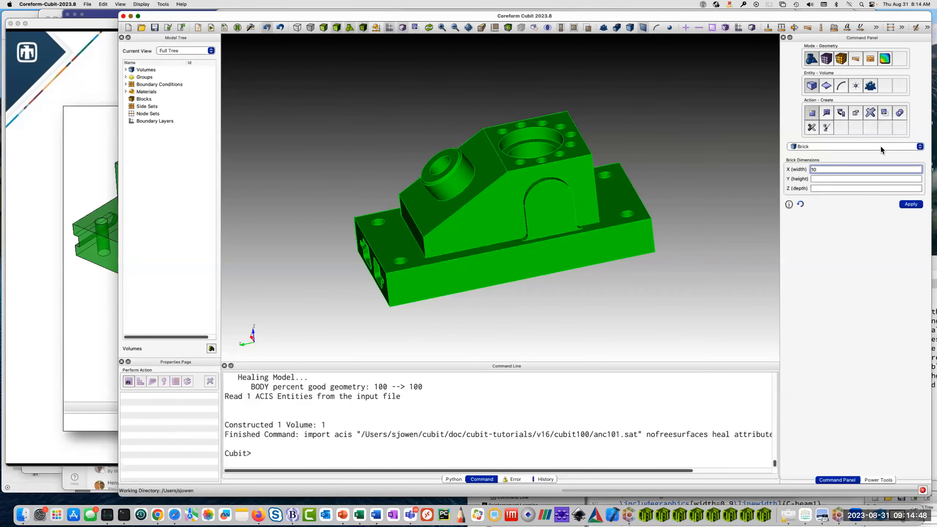
{"action": "left_click", "coordinate": [830, 59]}
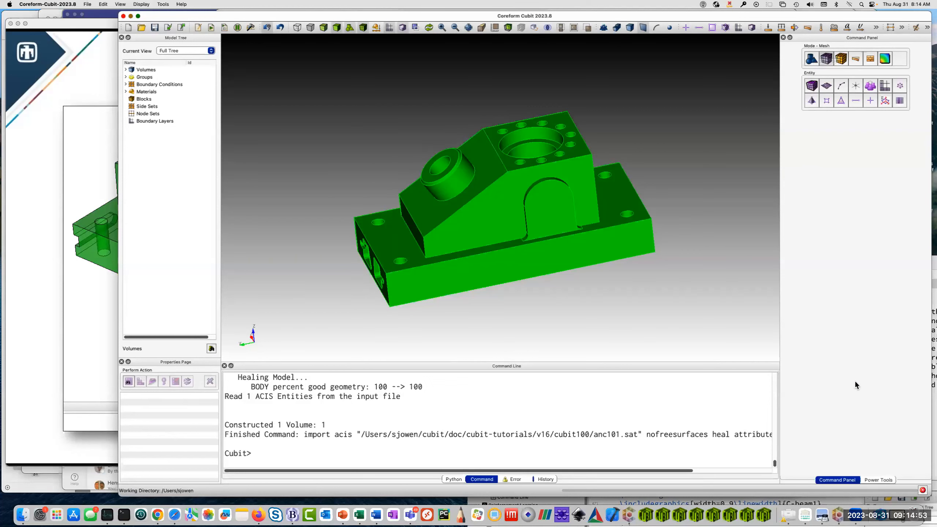
Return to the power tools and detach them as a separate floating window.
{"action": "left_click", "coordinate": [885, 480]}
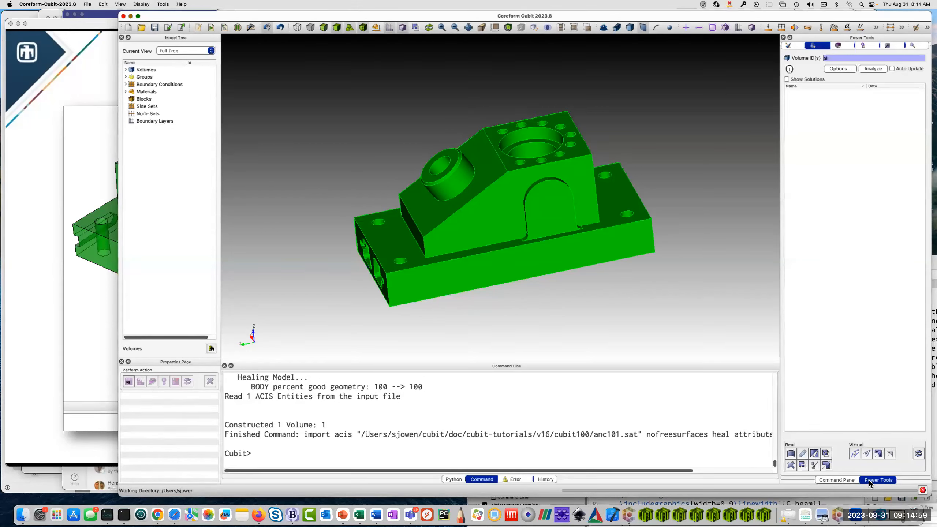
{"action": "mouse_move", "coordinate": [862, 32]}
{"action": "left_mouse_down"}
{"action": "mouse_move", "coordinate": [674, 43]}
{"action": "mouse_move", "coordinate": [845, 44]}
{"action": "mouse_move", "coordinate": [863, 54]}
{"action": "mouse_move", "coordinate": [864, 44]}
{"action": "left_mouse_up"}
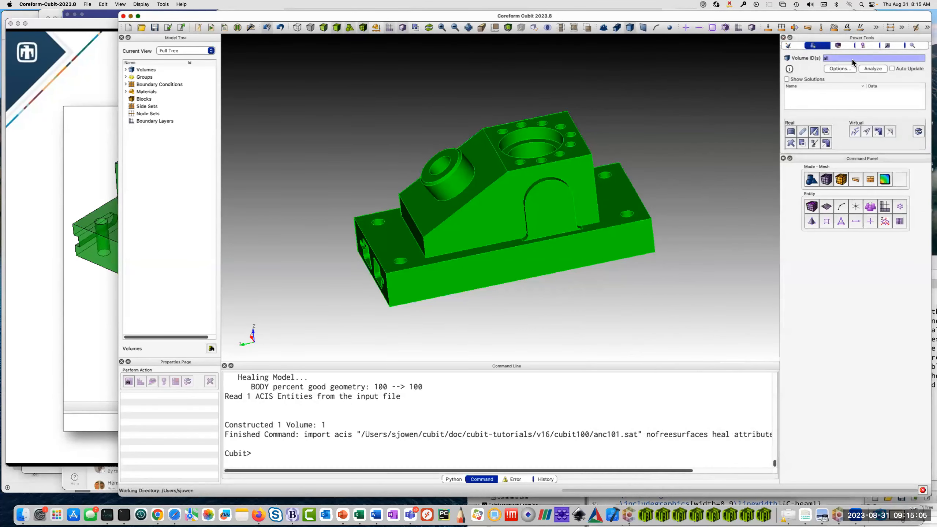
{"action": "double_click", "coordinate": [849, 37]}
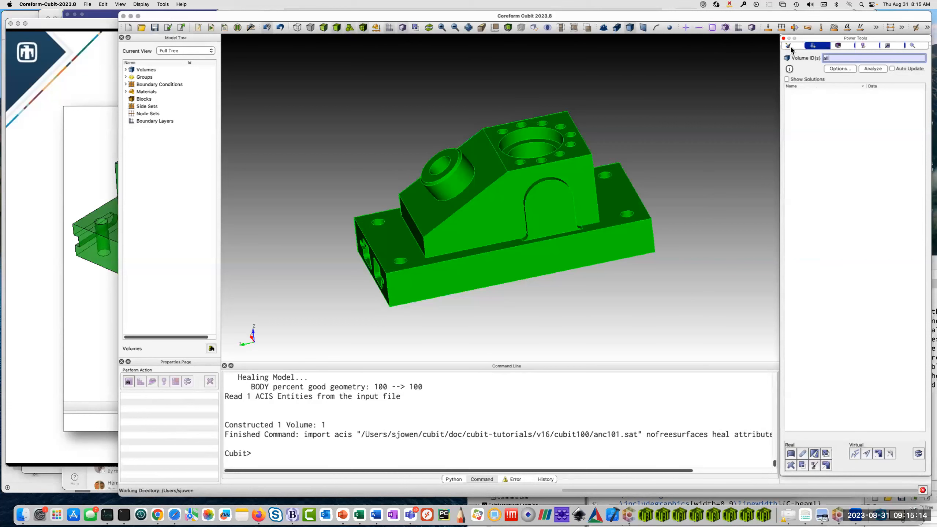
Look through the power tools, including the defeature tool and the meshing task wizard, and return to the geometry analysis tool.
{"action": "left_click", "coordinate": [865, 44]}
{"action": "left_click", "coordinate": [890, 44]}
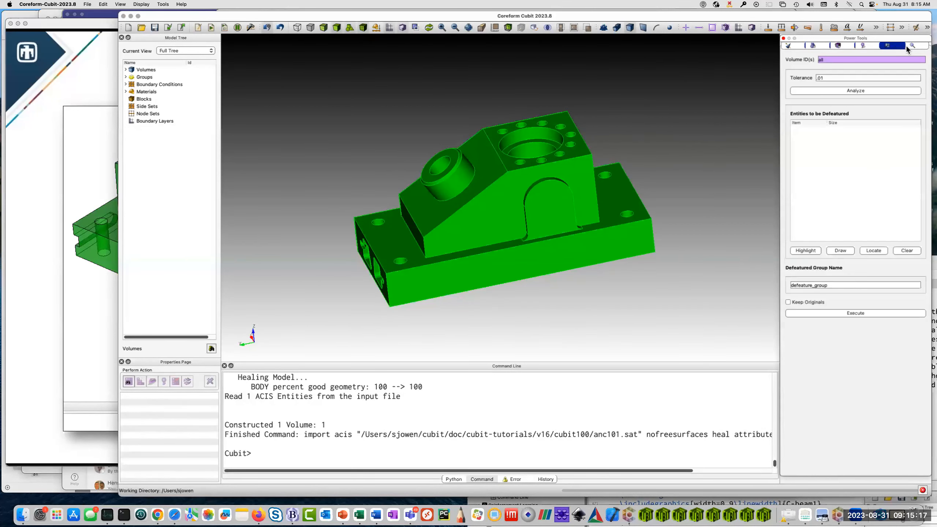
{"action": "left_click", "coordinate": [848, 45]}
{"action": "left_click", "coordinate": [795, 48]}
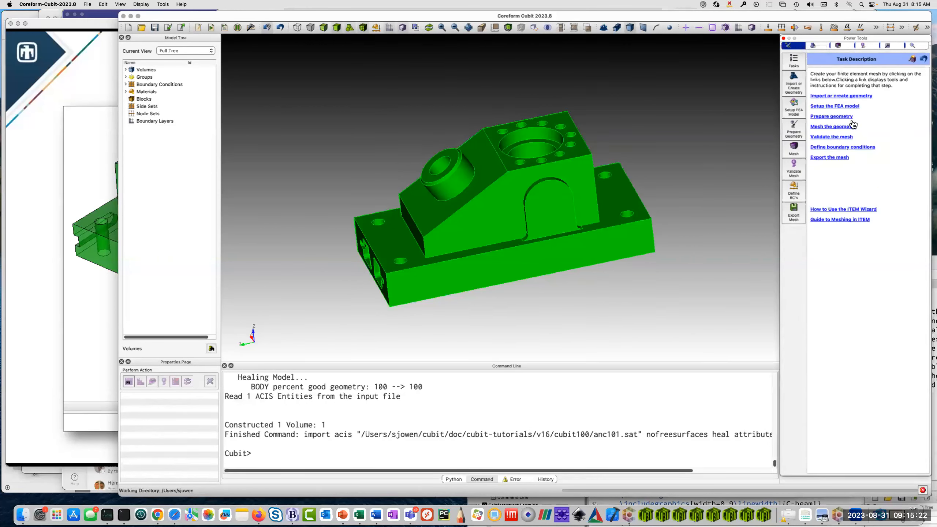
{"action": "left_click", "coordinate": [821, 47]}
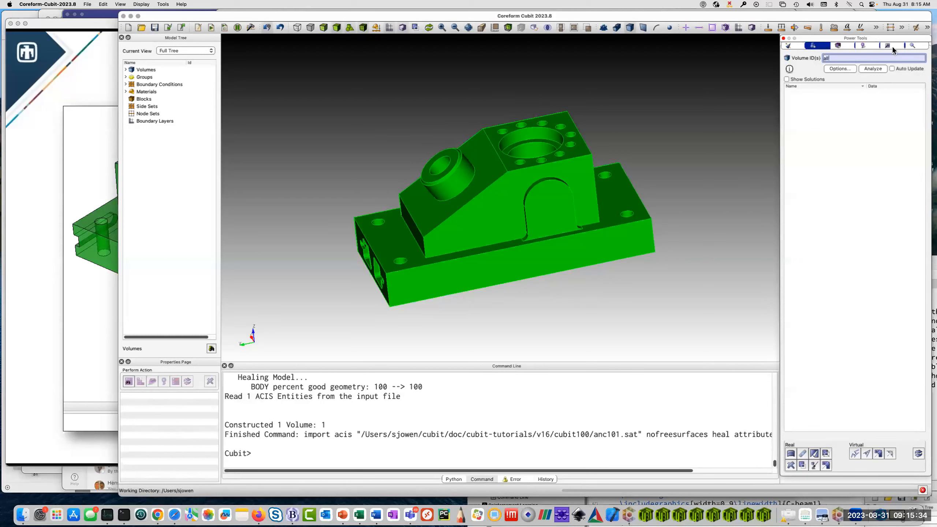
Open the geometry analysis options and have the diagnostic threshold values sized automatically.
{"action": "left_click", "coordinate": [840, 69]}
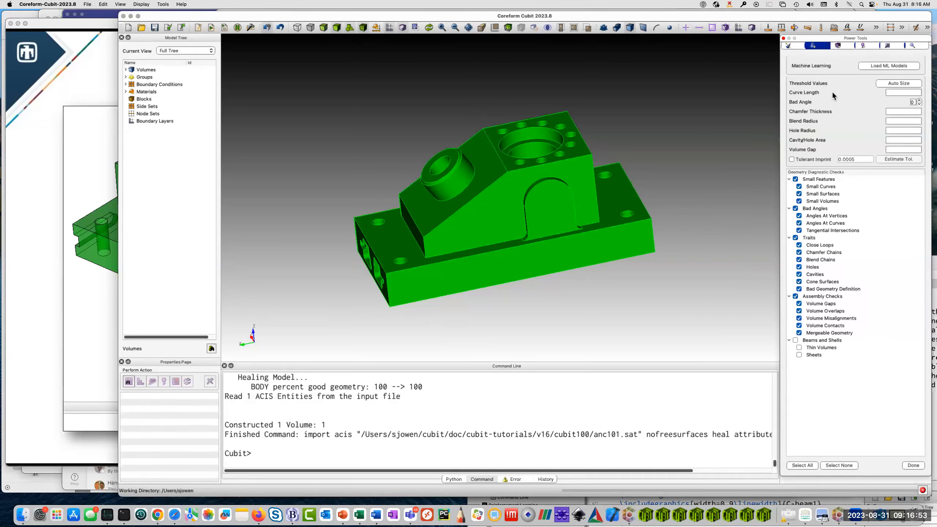
{"action": "left_click", "coordinate": [893, 93]}
{"action": "type", "text": "0"}
{"action": "left_click", "coordinate": [908, 84]}
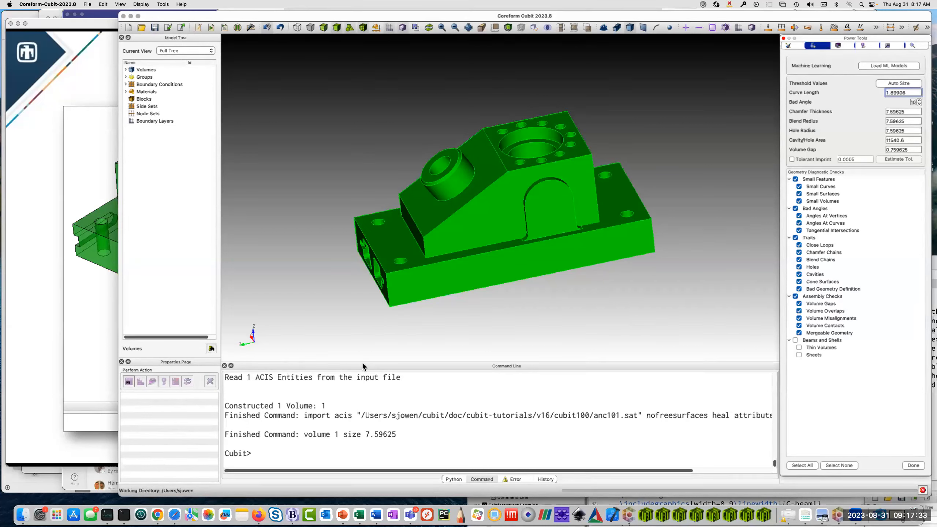
Set the mesh size of all volumes to 1.0 with "vol all size 1.0" and auto-size the diagnostic thresholds from it.
{"action": "left_click_drag", "start_coordinate": [406, 239], "coordinate": [479, 269]}
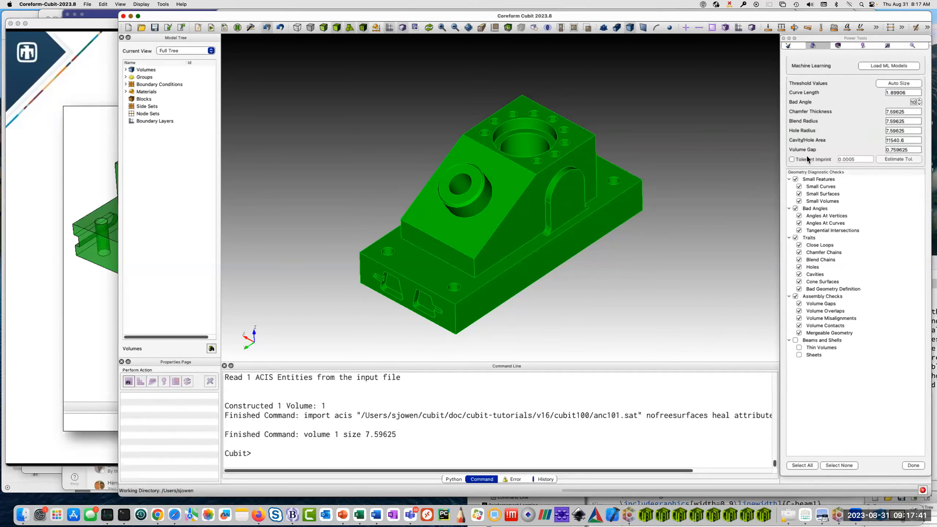
{"action": "left_click", "coordinate": [272, 453]}
{"action": "type", "text": "vol all size 1.0"}
{"action": "key", "text": "Return"}
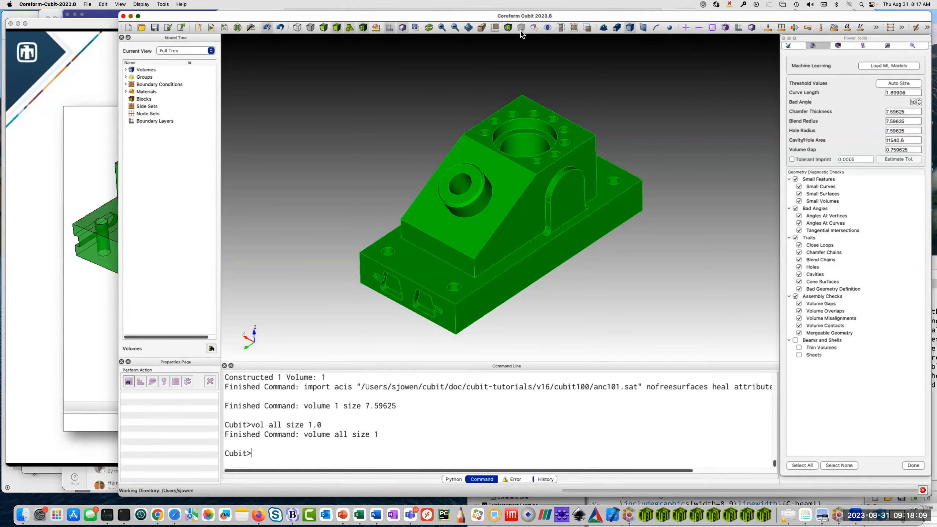
{"action": "left_click", "coordinate": [899, 84]}
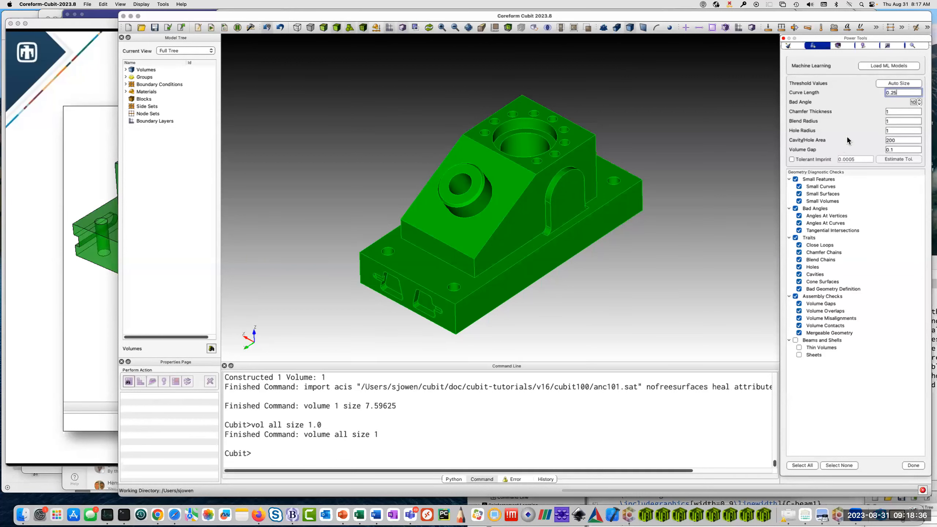
Try to restore the default mesh size with the command "vol all size default".
{"action": "left_click", "coordinate": [277, 457]}
{"action": "type", "text": "vol "}
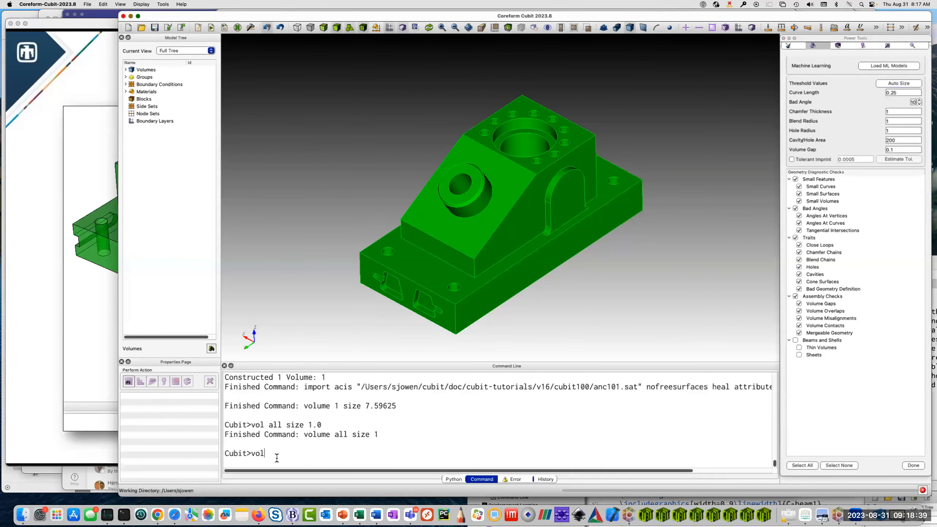
{"action": "type", "text": "all size default"}
{"action": "key", "text": "Return"}
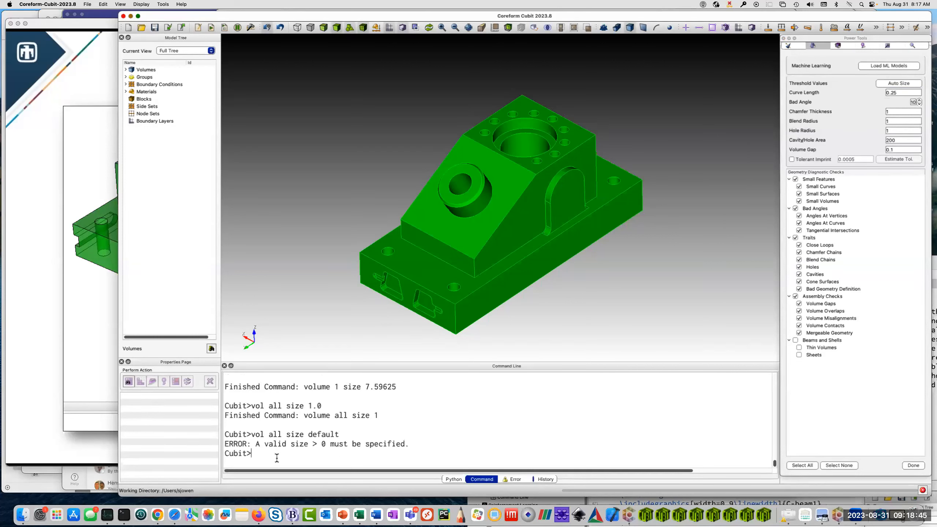
Clear the size setting of all volumes with the command "reset vol all".
{"action": "key", "text": "Up"}
{"action": "key", "text": "BackSpace"}
{"action": "key", "text": "BackSpace"}
{"action": "key", "text": "BackSpace"}
{"action": "key", "text": "BackSpace"}
{"action": "key", "text": "BackSpace"}
{"action": "key", "text": "BackSpace"}
{"action": "key", "text": "BackSpace"}
{"action": "key", "text": "BackSpace"}
{"action": "key", "text": "BackSpace"}
{"action": "key", "text": "BackSpace"}
{"action": "key", "text": "BackSpace"}
{"action": "key", "text": "BackSpace"}
{"action": "key", "text": "BackSpace"}
{"action": "key", "text": "BackSpace"}
{"action": "key", "text": "BackSpace"}
{"action": "key", "text": "BackSpace"}
{"action": "key", "text": "BackSpace"}
{"action": "key", "text": "BackSpace"}
{"action": "key", "text": "BackSpace"}
{"action": "key", "text": "BackSpace"}
{"action": "type", "text": "vol"}
{"action": "key", "text": "BackSpace"}
{"action": "key", "text": "BackSpace"}
{"action": "key", "text": "BackSpace"}
{"action": "type", "text": "reset vol all"}
{"action": "key", "text": "Return"}
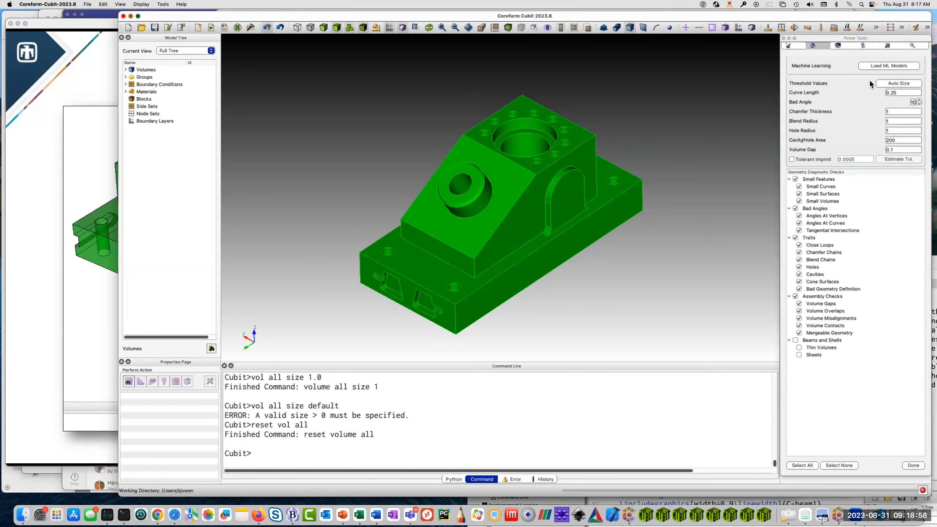
Auto-size the threshold values for the reset volume, close the options and analyze all volumes for geometry problems.
{"action": "left_click", "coordinate": [899, 83]}
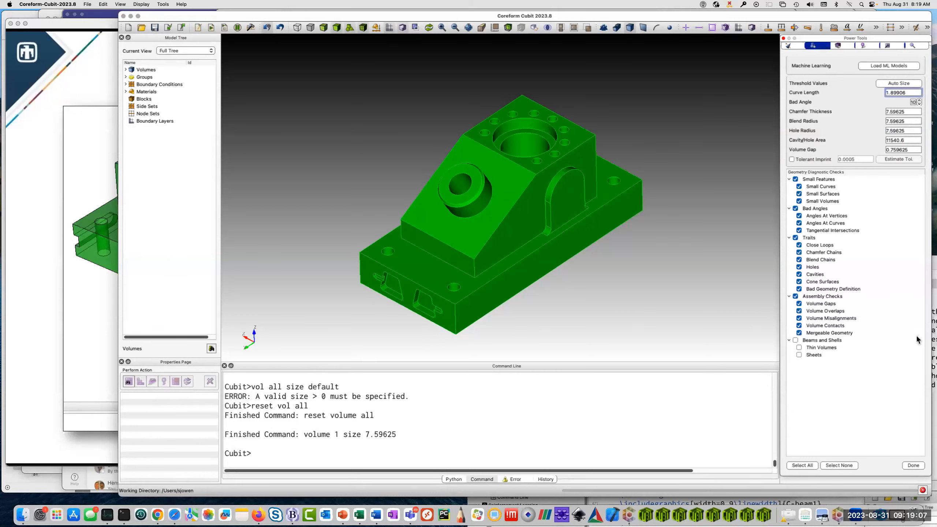
{"action": "left_click", "coordinate": [917, 466]}
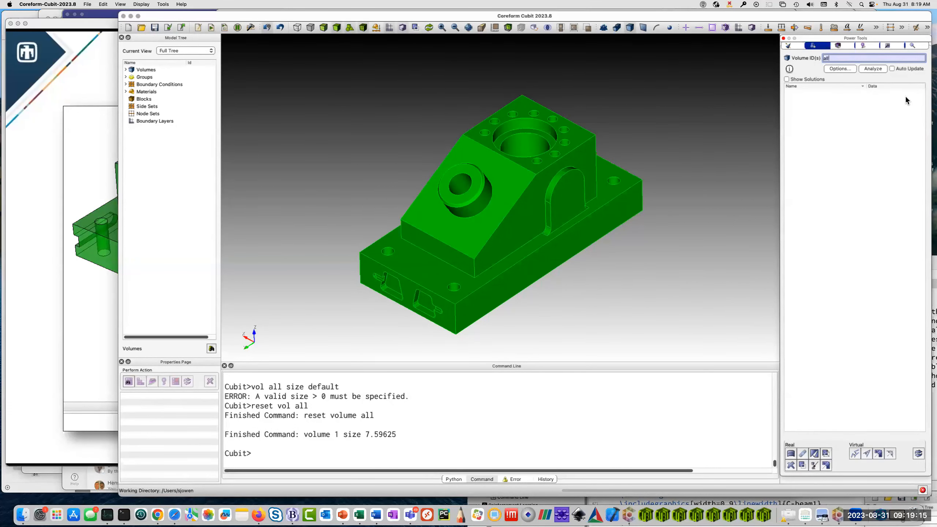
{"action": "left_click", "coordinate": [873, 69]}
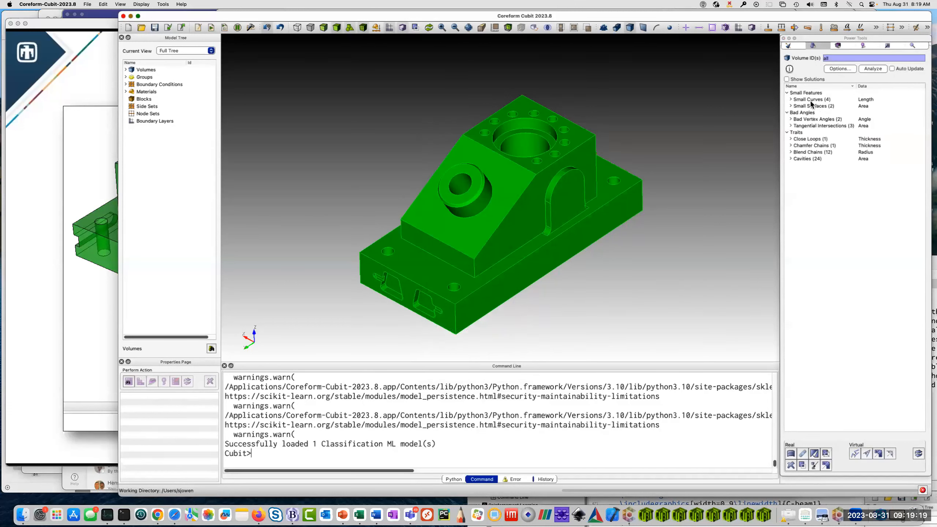
Examine the small curves, bad vertex angles and cavities in the geometry analysis results.
{"action": "left_click", "coordinate": [786, 91]}
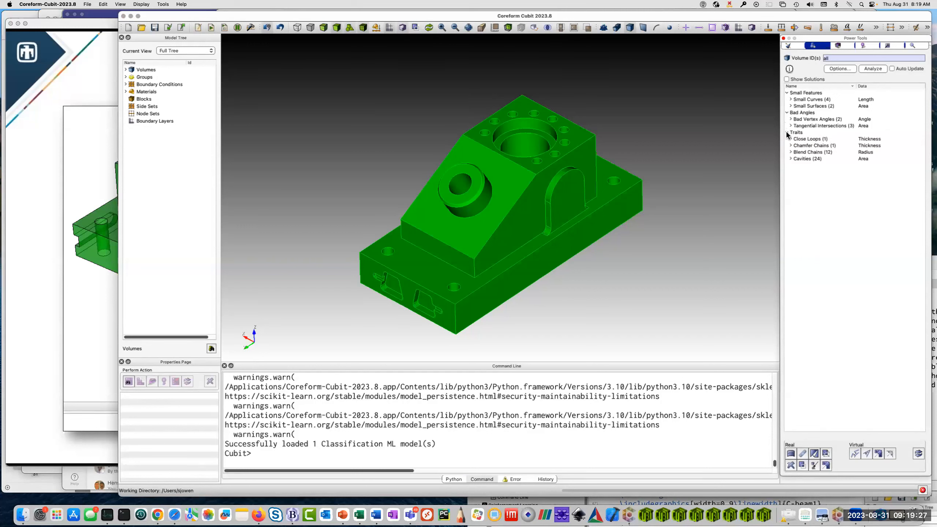
{"action": "left_click", "coordinate": [790, 99]}
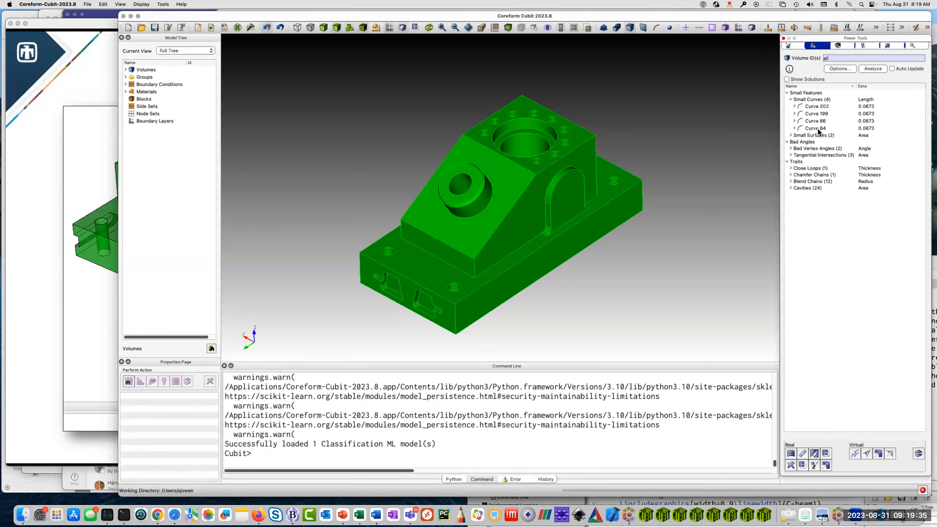
{"action": "left_click", "coordinate": [806, 149]}
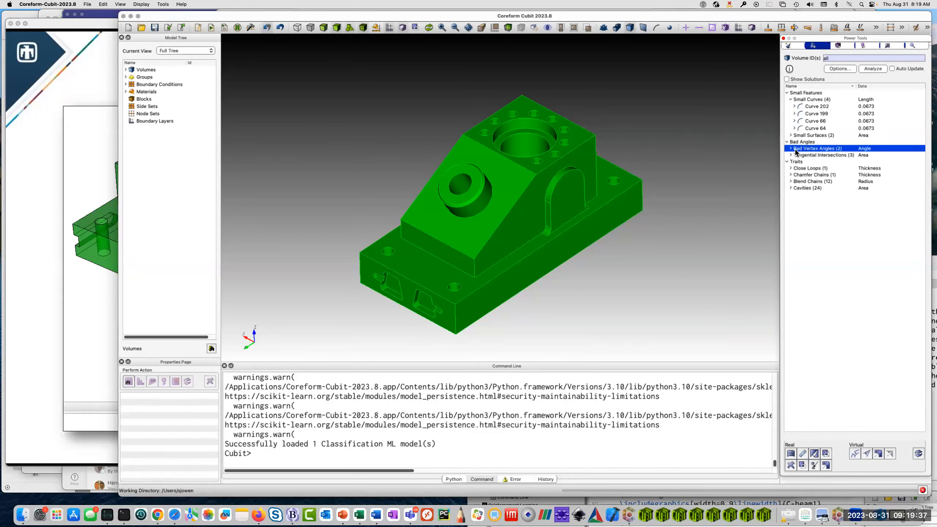
{"action": "left_click", "coordinate": [791, 149]}
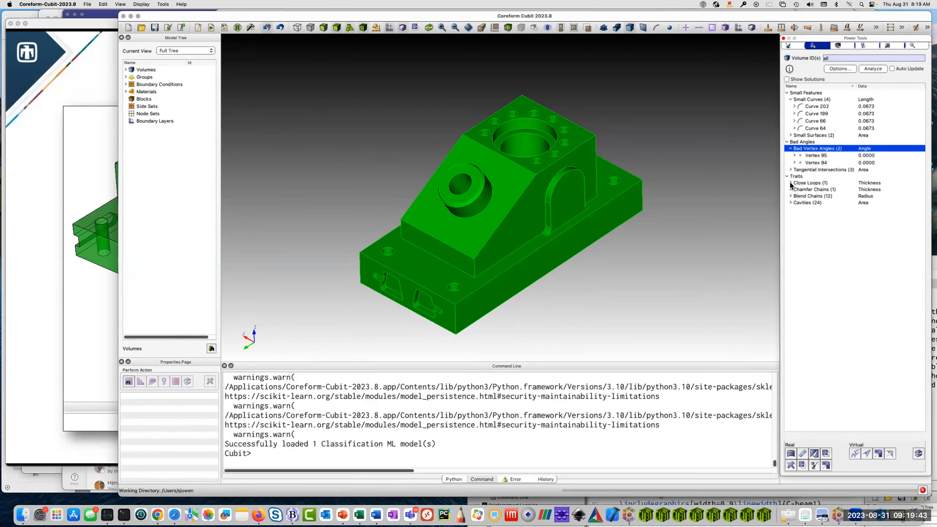
{"action": "left_click", "coordinate": [791, 195]}
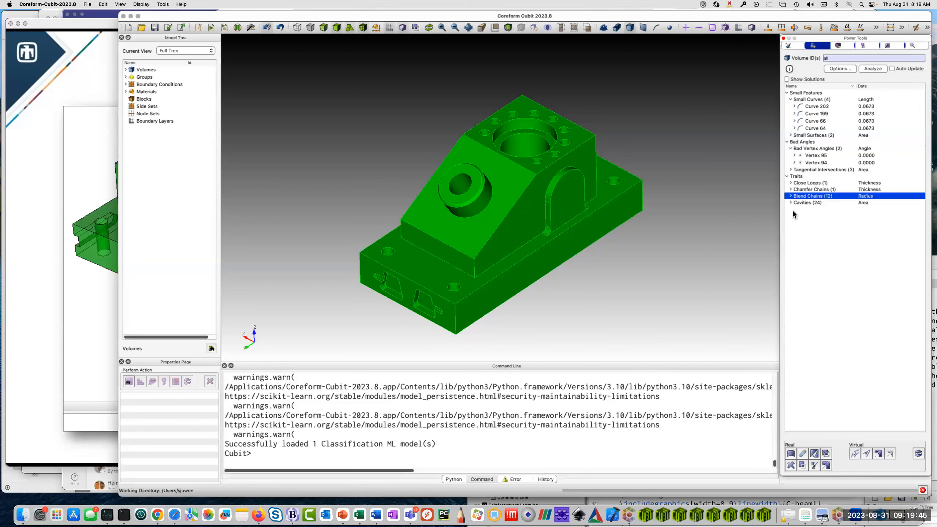
{"action": "left_click", "coordinate": [791, 203]}
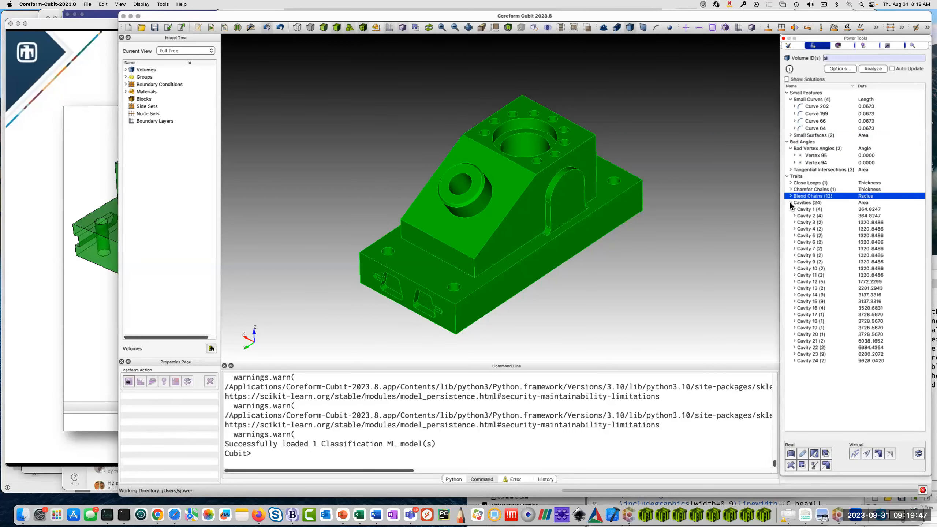
{"action": "left_click", "coordinate": [789, 203]}
{"action": "left_click", "coordinate": [790, 203]}
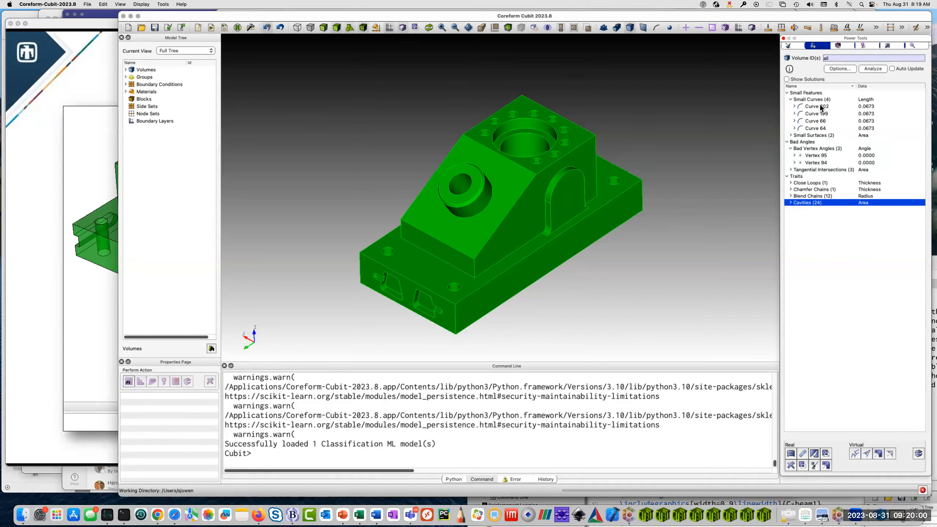
List the small surfaces found by the analysis, zoom to Surface 94 and inspect it from another angle.
{"action": "left_click", "coordinate": [790, 135]}
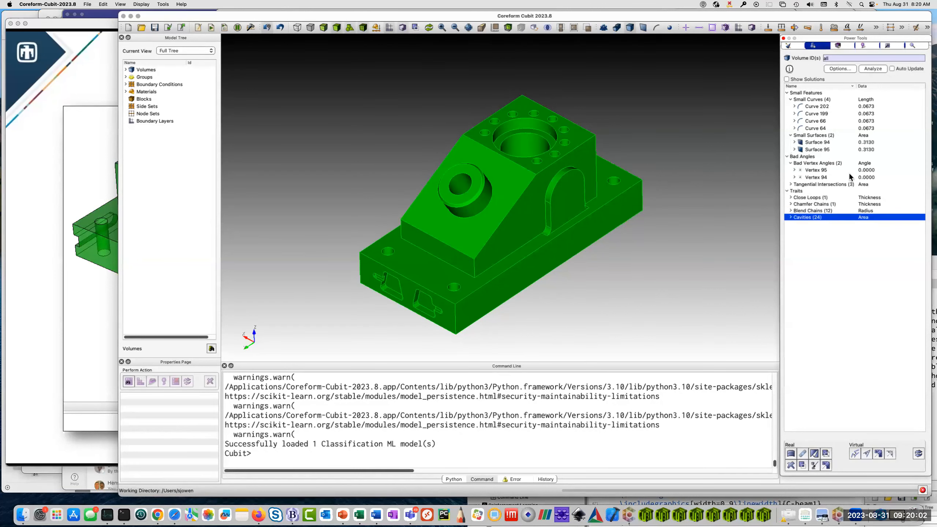
{"action": "left_click", "coordinate": [819, 142]}
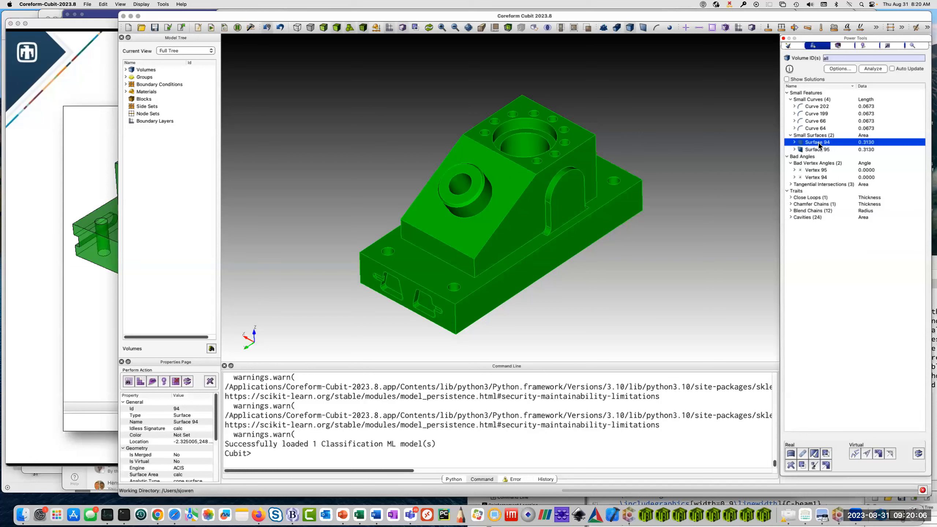
{"action": "right_click", "coordinate": [818, 143]}
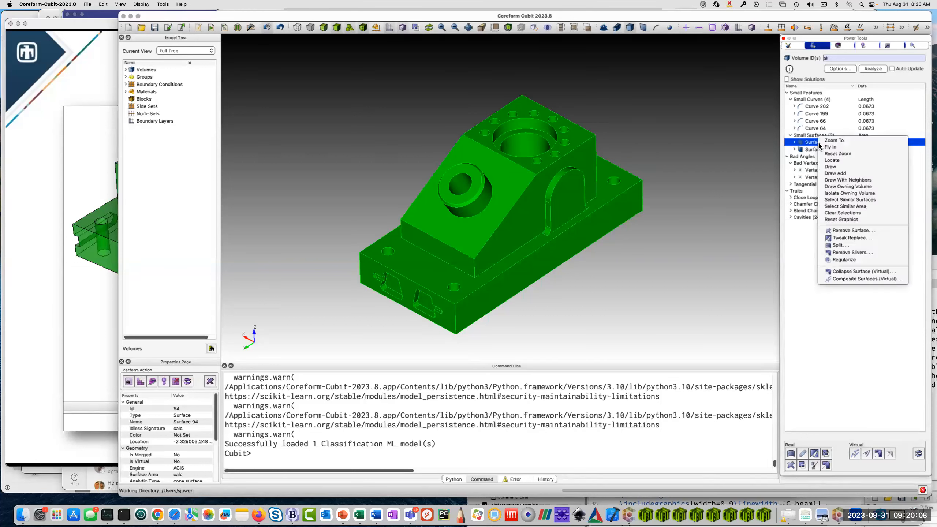
{"action": "left_click", "coordinate": [808, 136]}
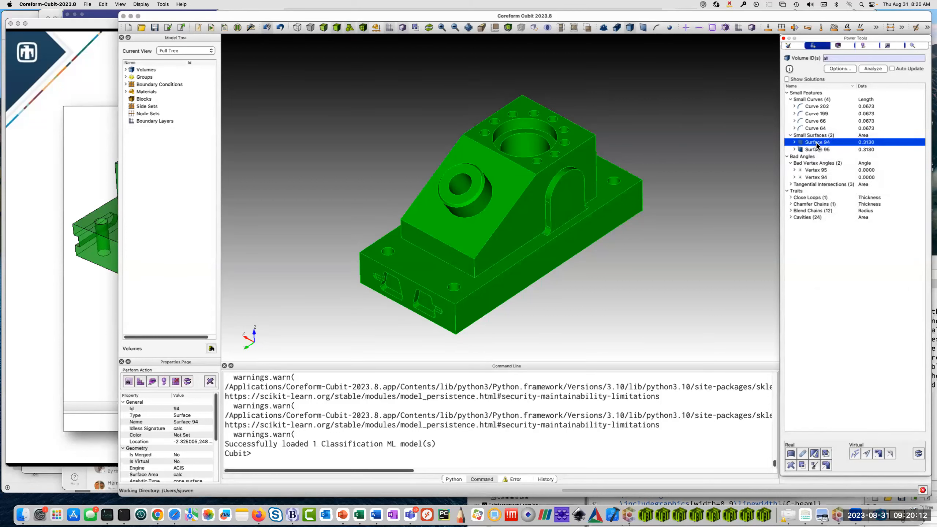
{"action": "right_click", "coordinate": [817, 145]}
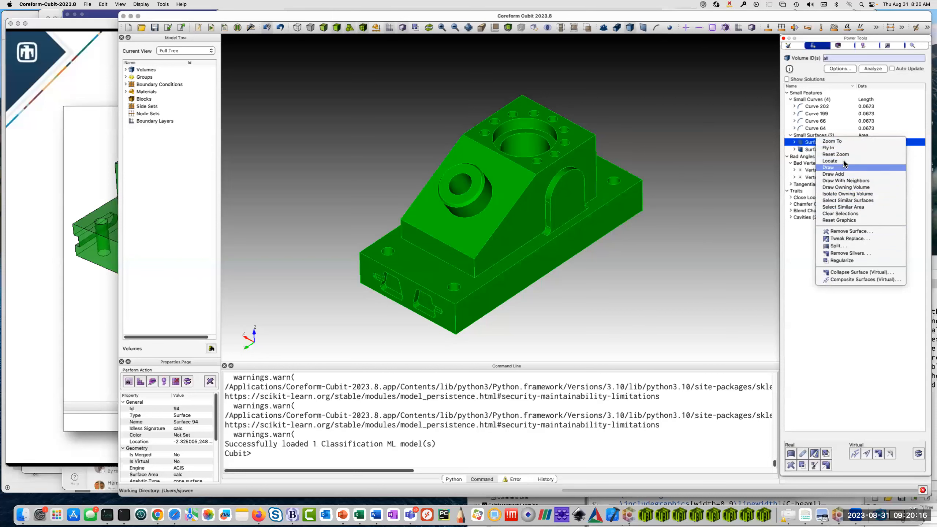
{"action": "left_click", "coordinate": [840, 142]}
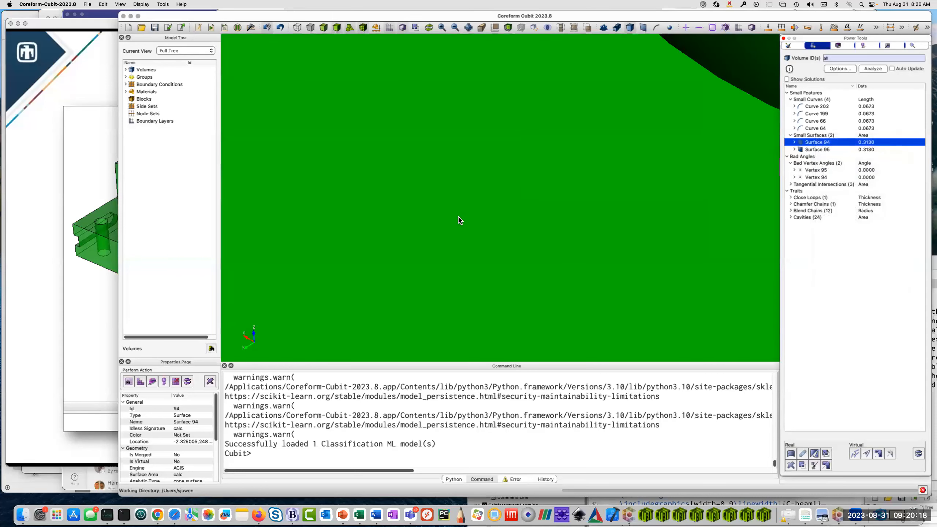
{"action": "left_click_drag", "start_coordinate": [547, 253], "coordinate": [503, 235]}
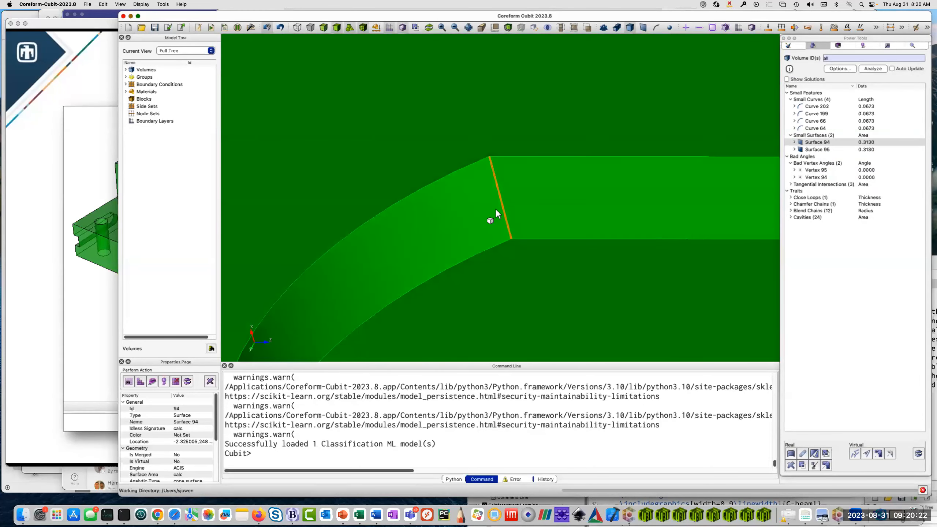
Label Surface 94 in the model with Locate and inspect the sliver beside the curved wall from several angles.
{"action": "scroll", "coordinate": [495, 209], "scroll_direction": "up", "scroll_amount": 5}
{"action": "scroll", "coordinate": [497, 211], "scroll_direction": "down", "scroll_amount": 5}
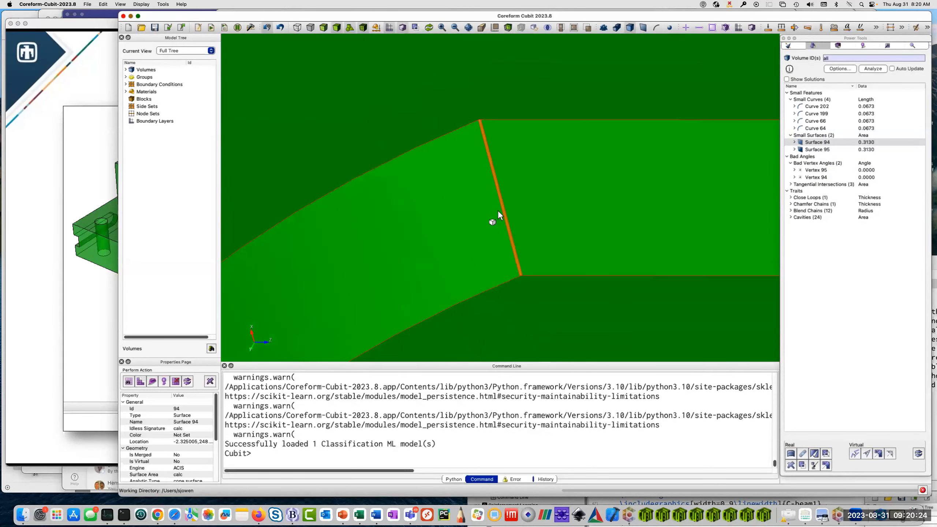
{"action": "right_click", "coordinate": [816, 142]}
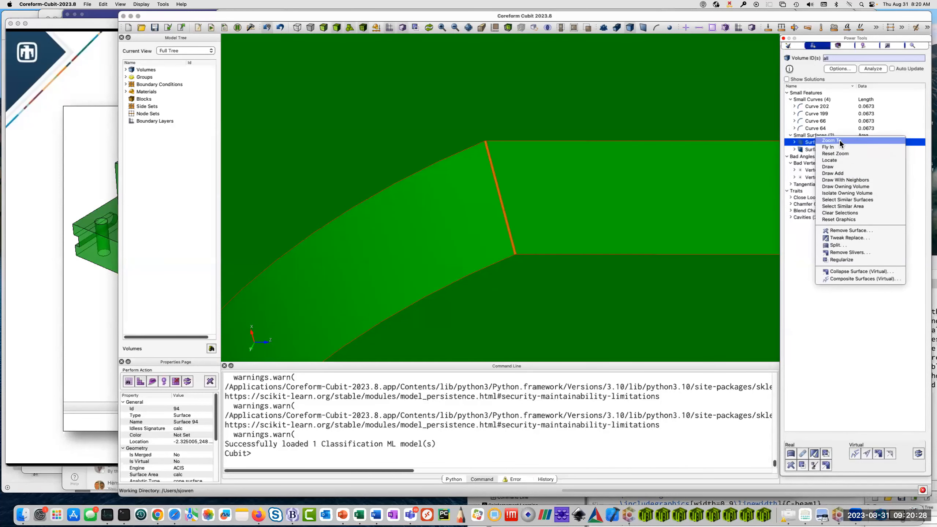
{"action": "left_click", "coordinate": [841, 160]}
{"action": "left_click_drag", "start_coordinate": [531, 208], "coordinate": [613, 192]}
{"action": "right_click", "coordinate": [826, 142]}
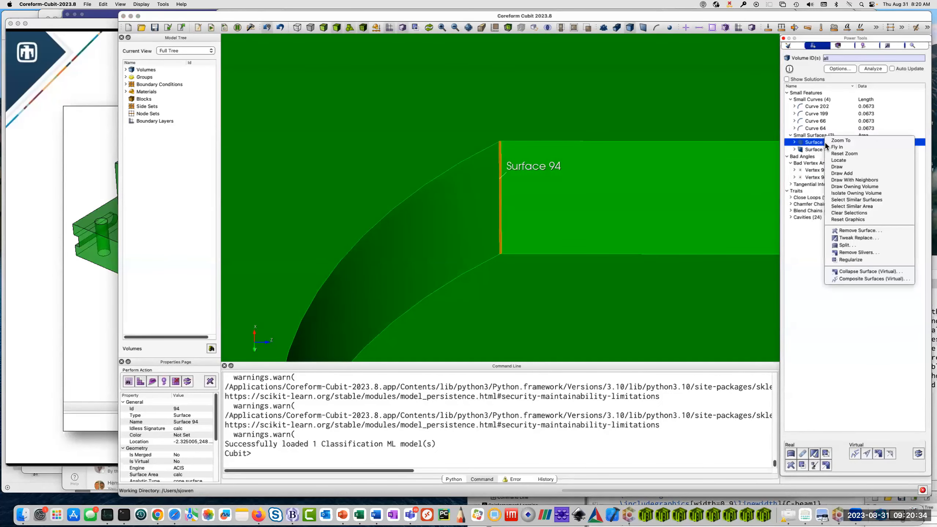
{"action": "left_click", "coordinate": [864, 179]}
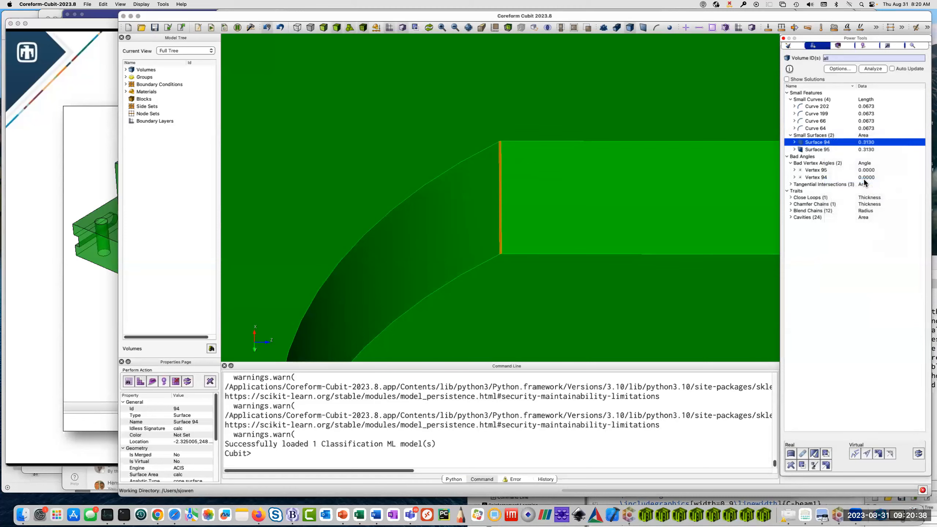
{"action": "scroll", "coordinate": [492, 183], "scroll_direction": "down", "scroll_amount": 10}
{"action": "mouse_move", "coordinate": [491, 235]}
{"action": "left_mouse_down"}
{"action": "mouse_move", "coordinate": [584, 124]}
{"action": "mouse_move", "coordinate": [567, 206]}
{"action": "mouse_move", "coordinate": [449, 185]}
{"action": "mouse_move", "coordinate": [427, 226]}
{"action": "mouse_move", "coordinate": [521, 235]}
{"action": "mouse_move", "coordinate": [486, 233]}
{"action": "left_mouse_up"}
{"action": "scroll", "coordinate": [499, 189], "scroll_direction": "up", "scroll_amount": 10}
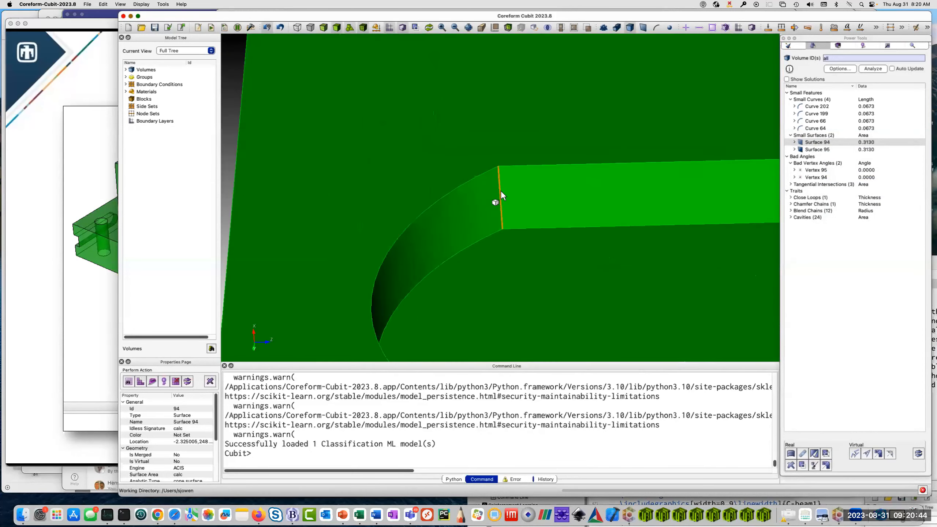
{"action": "scroll", "coordinate": [501, 191], "scroll_direction": "down", "scroll_amount": 6}
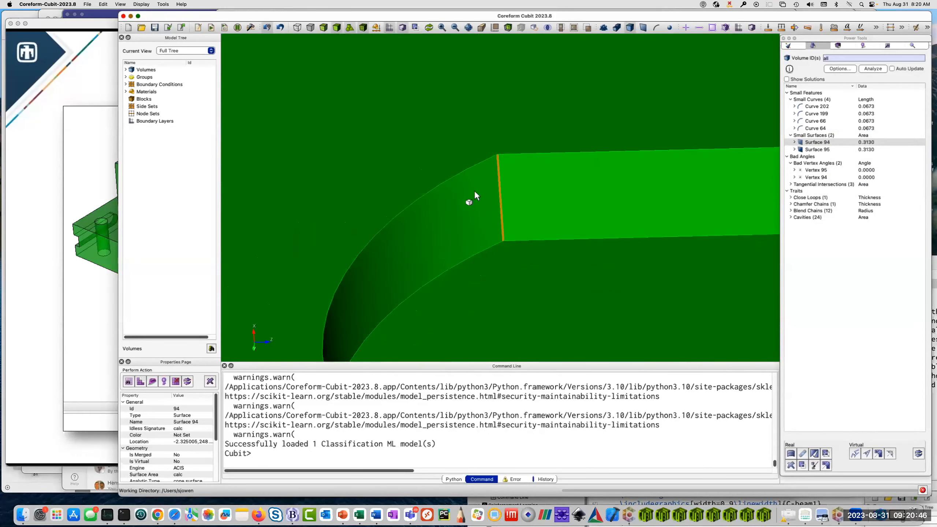
Refresh the display with the command "disp" and view the whole opening around Surface 94 from another angle.
{"action": "type", "text": "disp"}
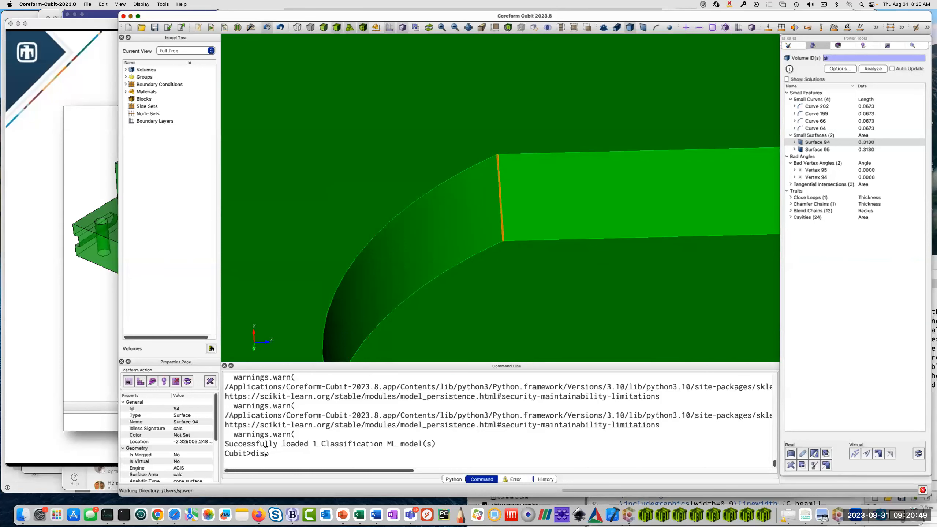
{"action": "key", "text": "Return"}
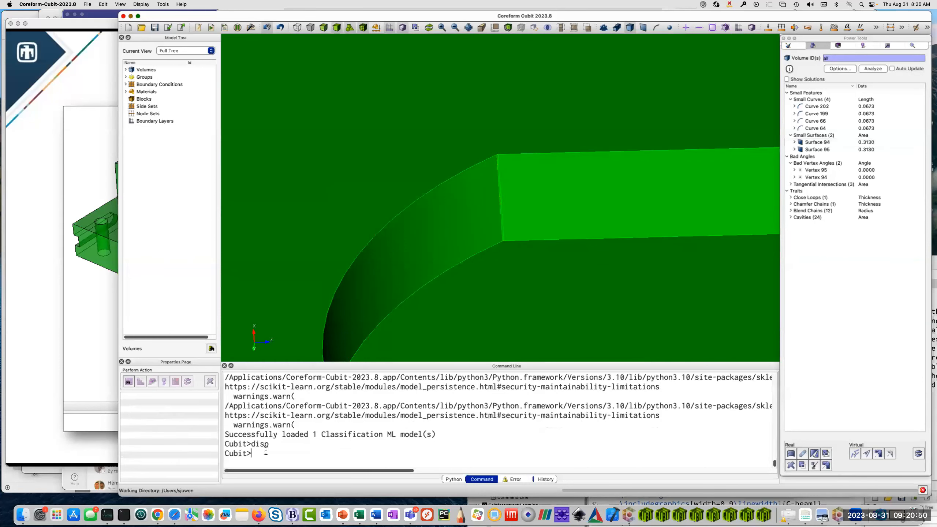
{"action": "scroll", "coordinate": [533, 137], "scroll_direction": "down", "scroll_amount": 5}
{"action": "scroll", "coordinate": [533, 136], "scroll_direction": "down", "scroll_amount": 5}
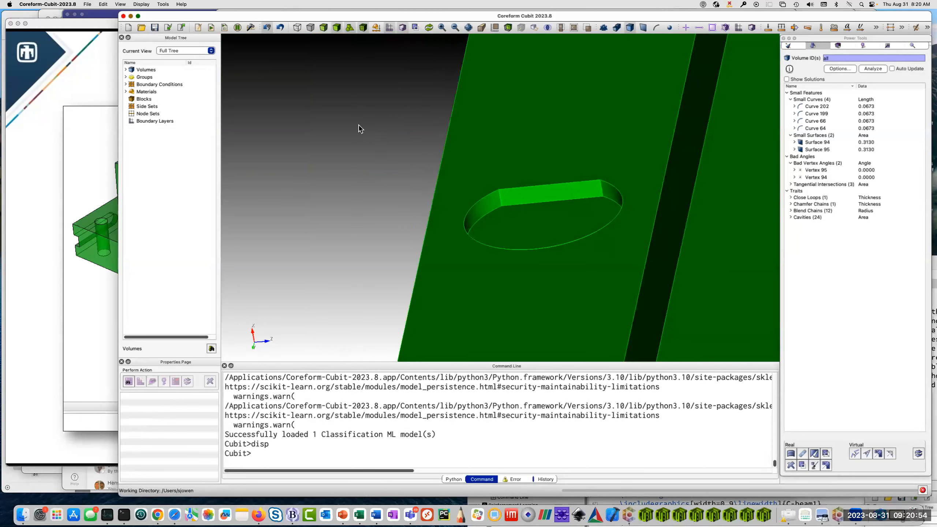
{"action": "right_click", "coordinate": [348, 118]}
{"action": "left_click", "coordinate": [368, 123]}
{"action": "left_click_drag", "start_coordinate": [526, 228], "coordinate": [468, 260]}
Zoom to Surface 94 from the small surfaces results and inspect it together with the adjoining curved and flat walls.
{"action": "left_click", "coordinate": [827, 142]}
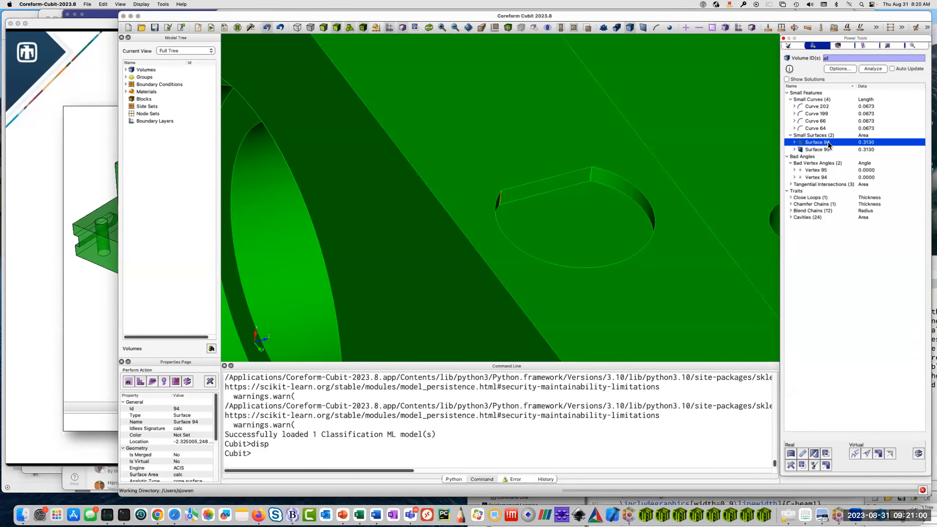
{"action": "right_click", "coordinate": [829, 143]}
{"action": "left_click", "coordinate": [845, 140]}
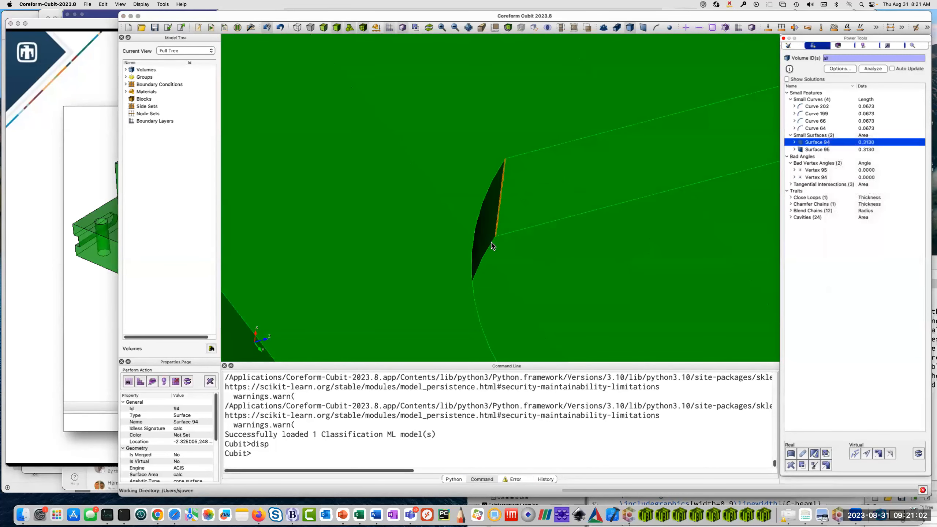
{"action": "left_click_drag", "start_coordinate": [491, 246], "coordinate": [451, 192]}
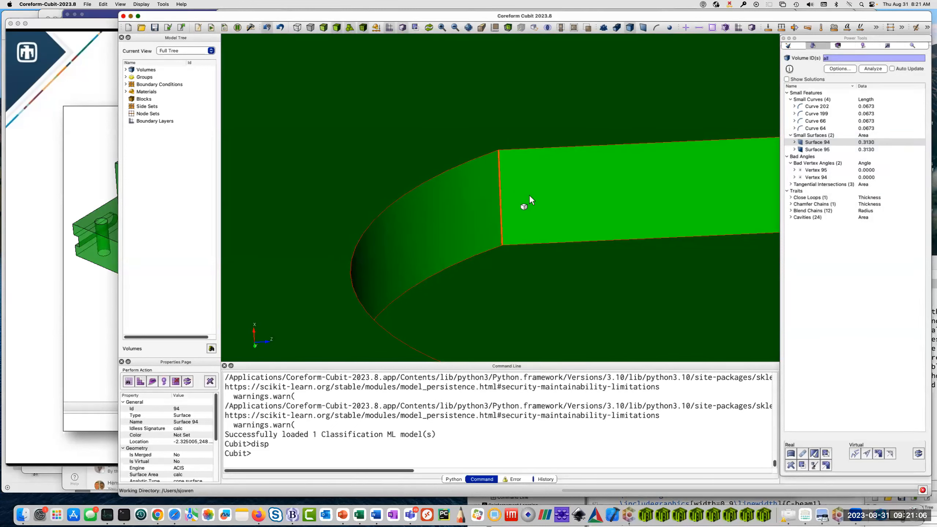
Open the Remove Surface command for Surface 94 and move the Power Tools window clear of the command panel.
{"action": "right_click", "coordinate": [811, 144]}
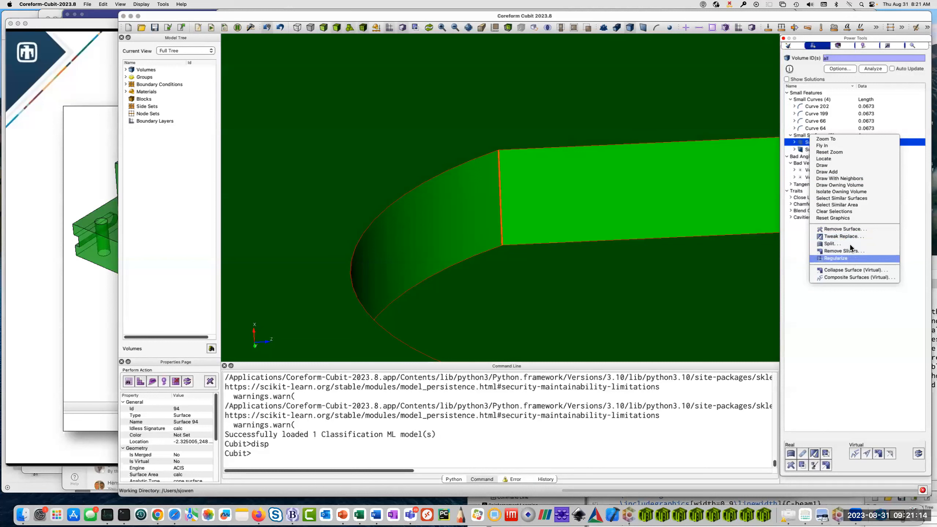
{"action": "left_click", "coordinate": [844, 229]}
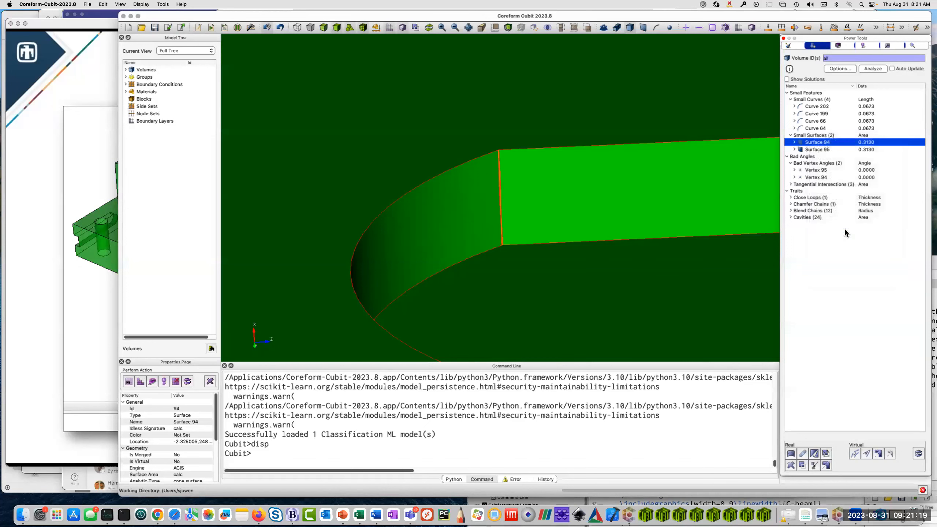
{"action": "right_click", "coordinate": [799, 145]}
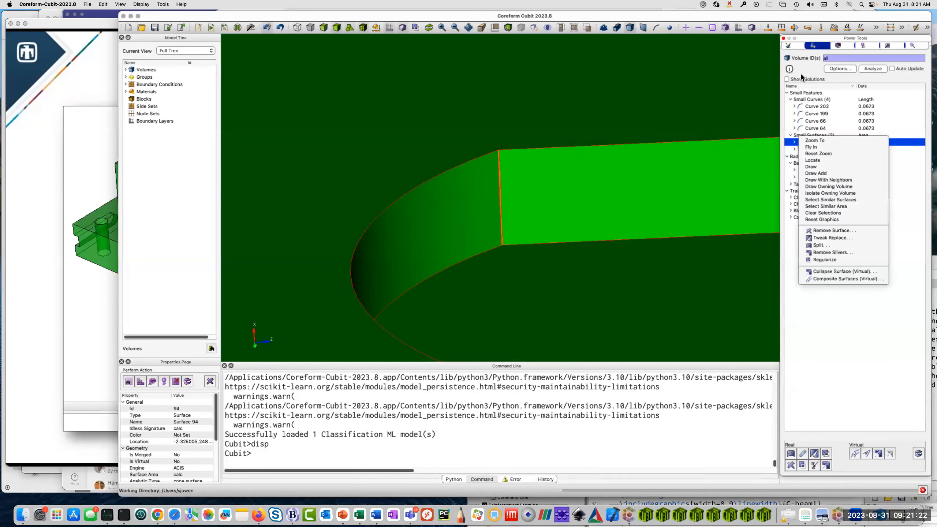
{"action": "left_click_drag", "start_coordinate": [830, 41], "coordinate": [677, 41]}
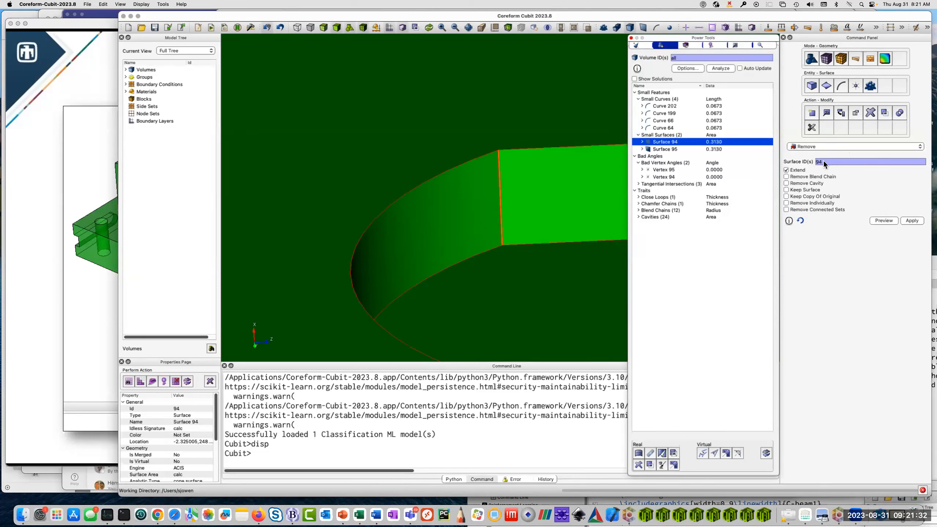
Preview the removal of Surface 94 with Extend enabled, inspect the affected edge up close and apply the removal.
{"action": "left_click", "coordinate": [880, 221]}
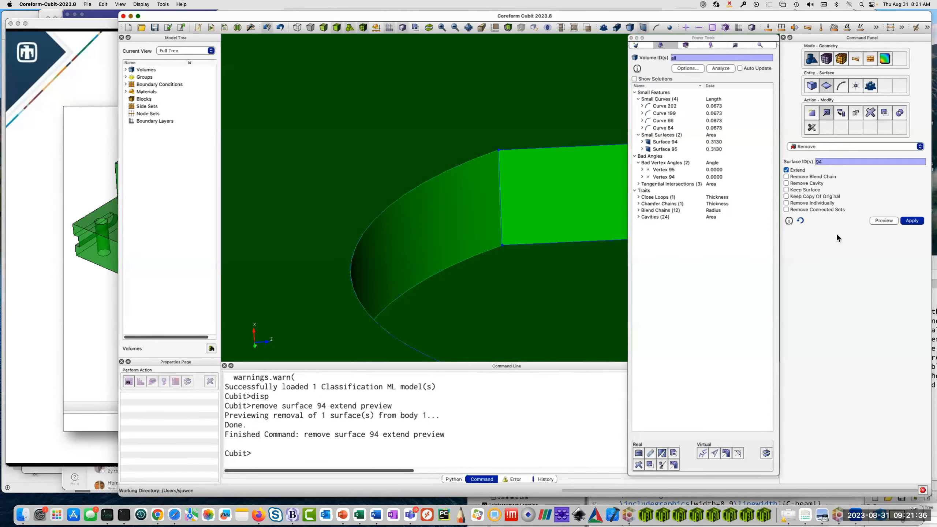
{"action": "scroll", "coordinate": [512, 182], "scroll_direction": "up", "scroll_amount": 5}
{"action": "mouse_move", "coordinate": [498, 186]}
{"action": "middle_mouse_down"}
{"action": "mouse_move", "coordinate": [475, 174]}
{"action": "mouse_move", "coordinate": [490, 158]}
{"action": "mouse_move", "coordinate": [507, 202]}
{"action": "mouse_move", "coordinate": [498, 192]}
{"action": "middle_mouse_up"}
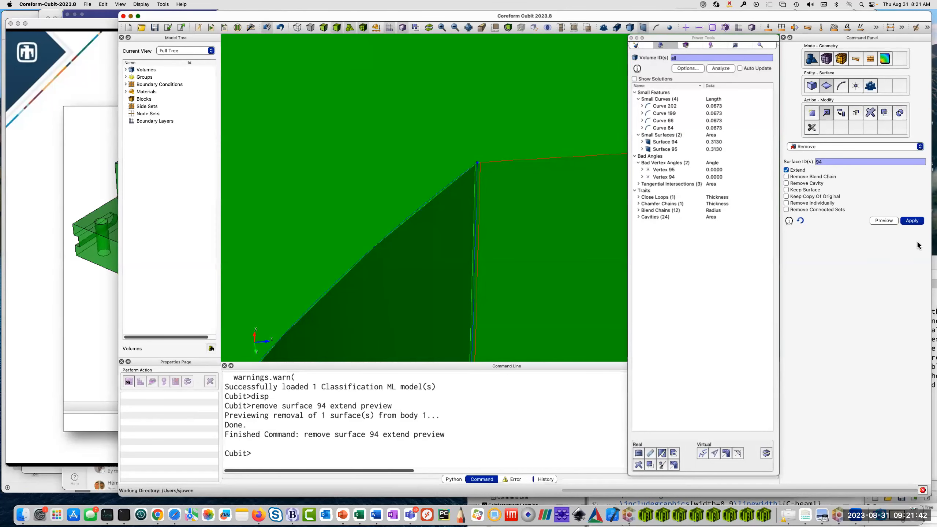
{"action": "left_click", "coordinate": [912, 221]}
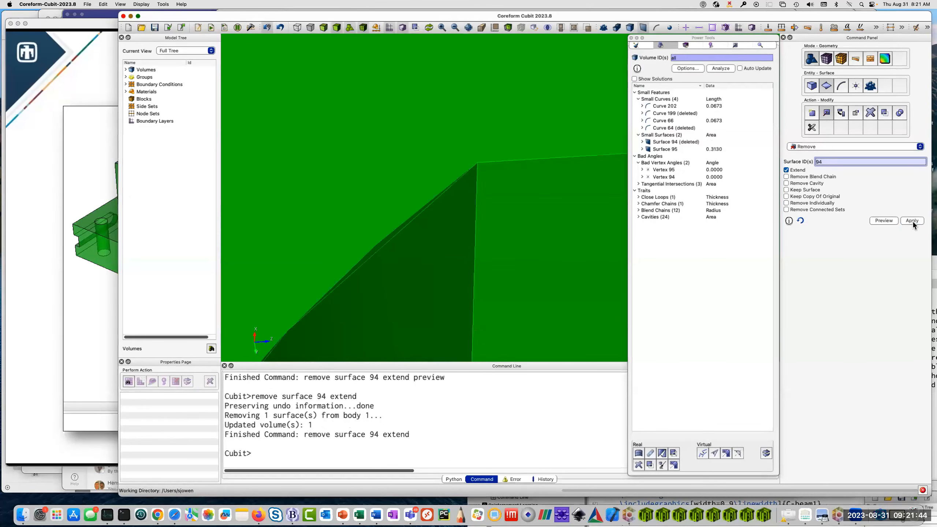
Inspect the corner where Surface 94 was removed and reanalyze all volumes for geometry problems.
{"action": "scroll", "coordinate": [497, 188], "scroll_direction": "up", "scroll_amount": 2}
{"action": "scroll", "coordinate": [499, 189], "scroll_direction": "down", "scroll_amount": 3}
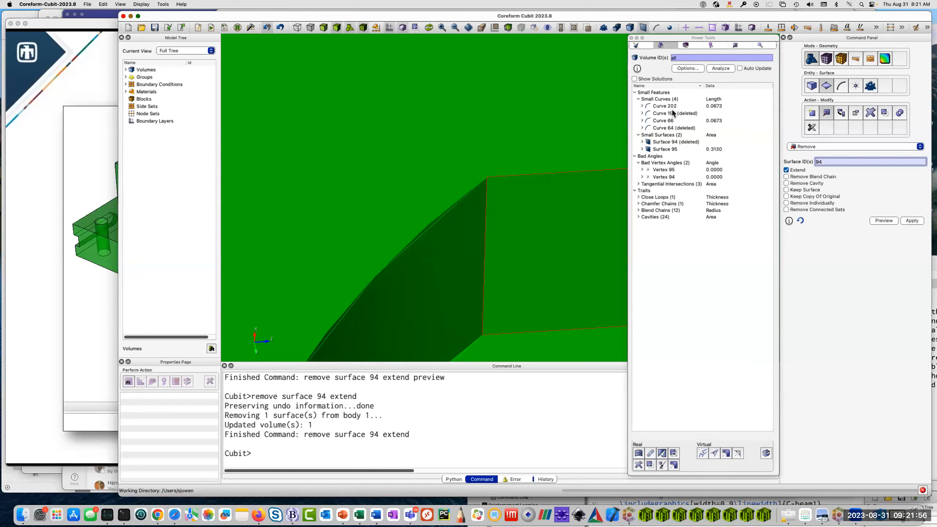
{"action": "left_click", "coordinate": [725, 68]}
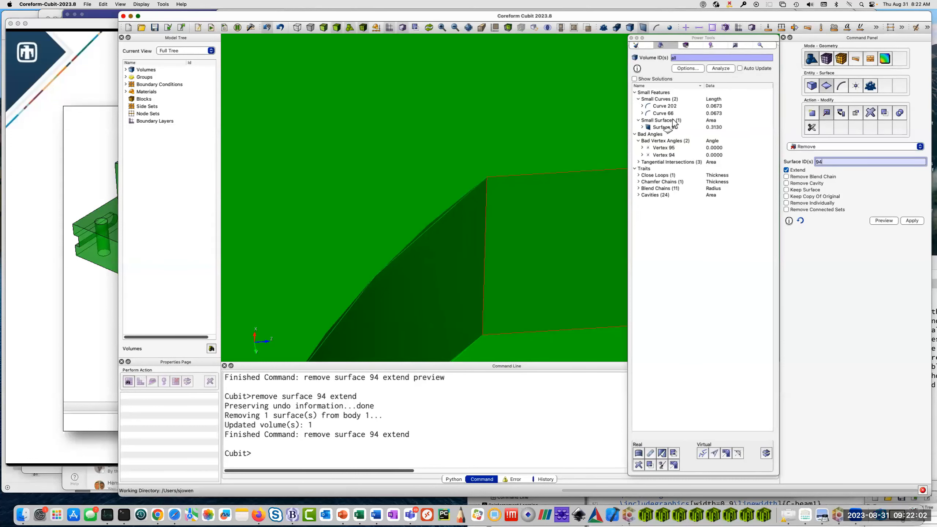
Fly in to Surface 95 from the small surfaces results and inspect the sliver from another angle.
{"action": "left_click", "coordinate": [666, 128]}
{"action": "left_click", "coordinate": [666, 127]}
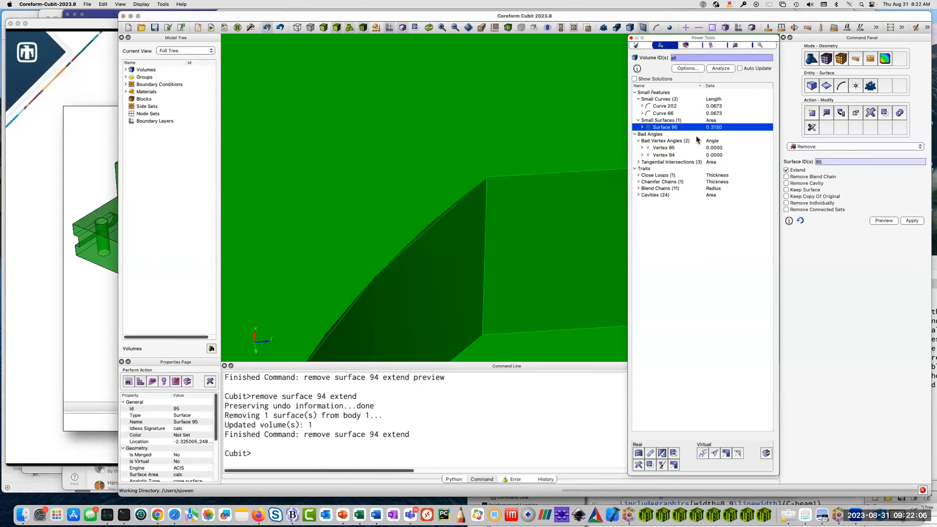
{"action": "right_click", "coordinate": [674, 129]}
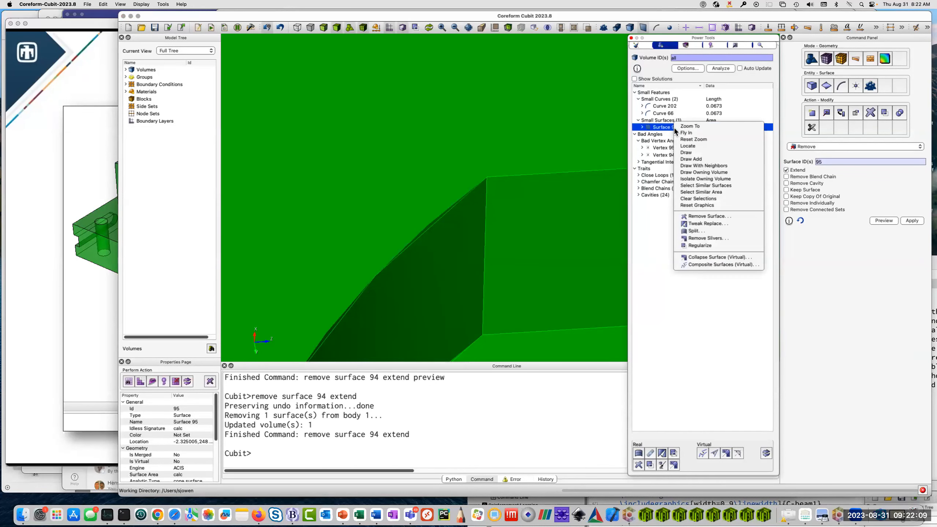
{"action": "left_click", "coordinate": [685, 136]}
{"action": "left_click_drag", "start_coordinate": [432, 226], "coordinate": [486, 152]}
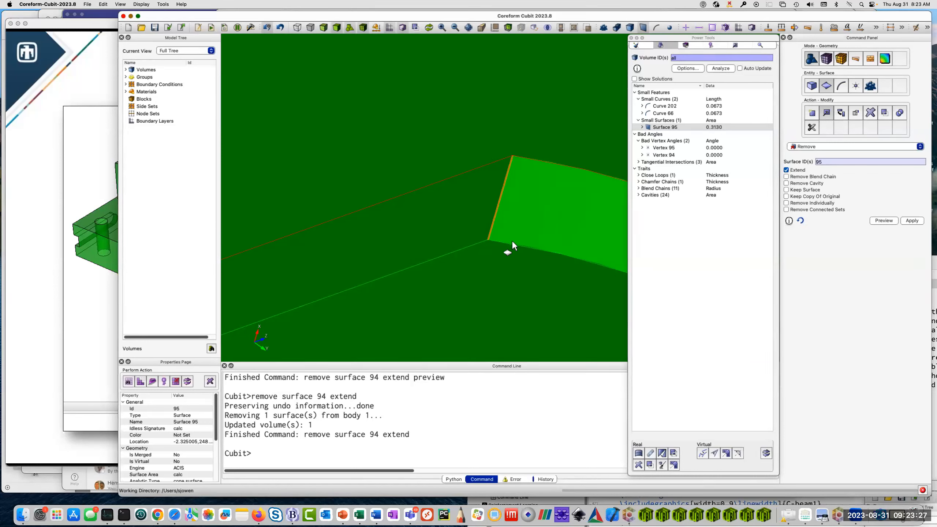
{"action": "left_click_drag", "start_coordinate": [529, 221], "coordinate": [481, 223]}
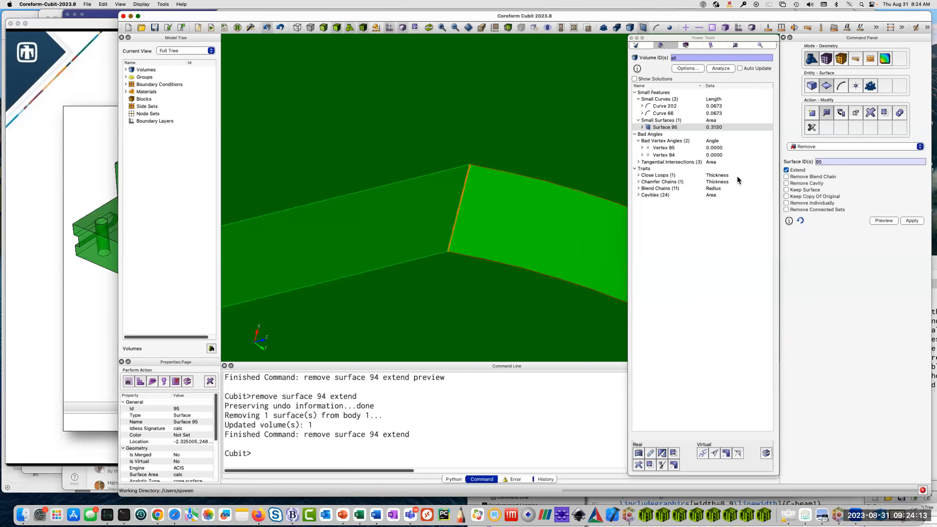
Show the possible solutions for Surface 95 and preview removing the surface and removing its cavity or hole.
{"action": "left_click", "coordinate": [652, 129]}
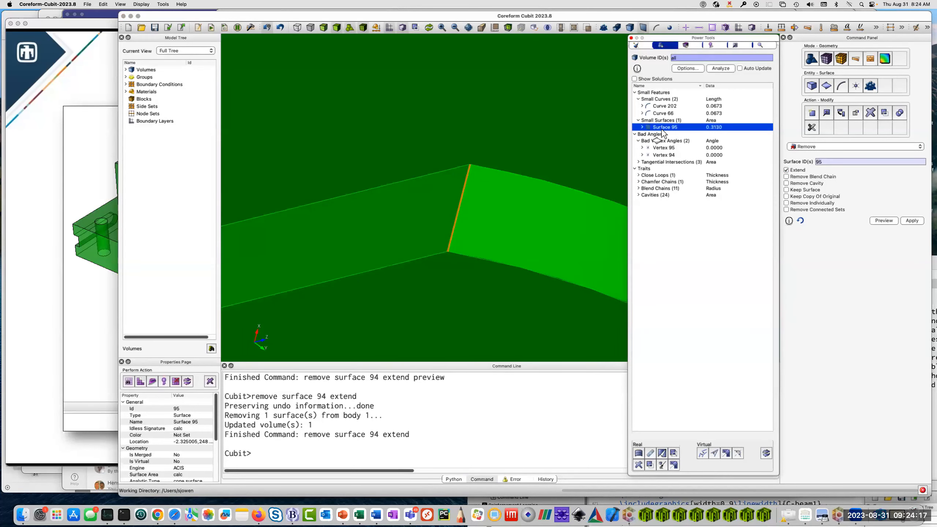
{"action": "left_click", "coordinate": [635, 79]}
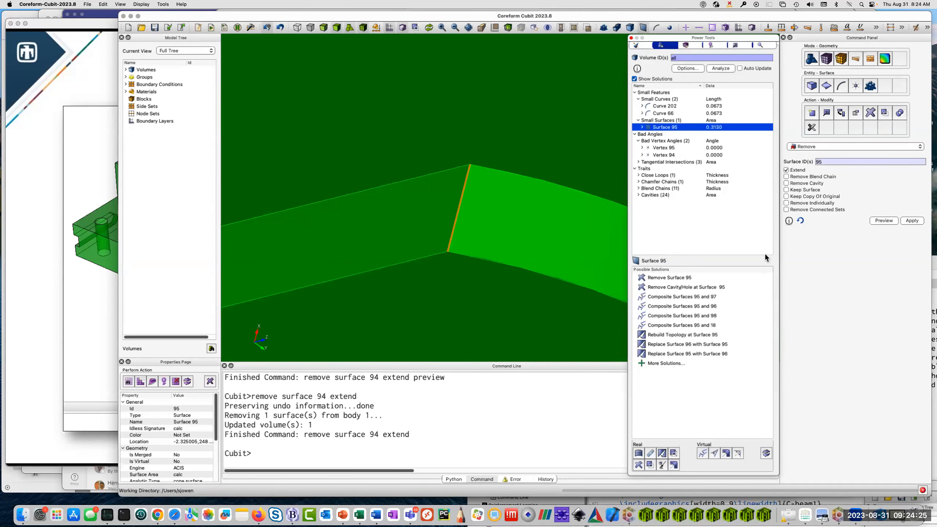
{"action": "left_click", "coordinate": [669, 278]}
{"action": "left_click_drag", "start_coordinate": [440, 276], "coordinate": [536, 250]}
{"action": "left_click", "coordinate": [675, 288]}
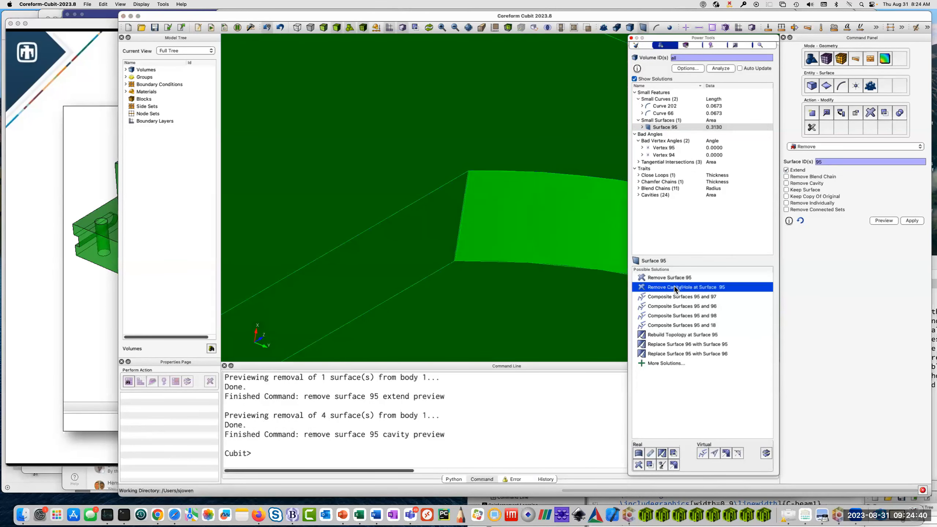
{"action": "left_click", "coordinate": [672, 278]}
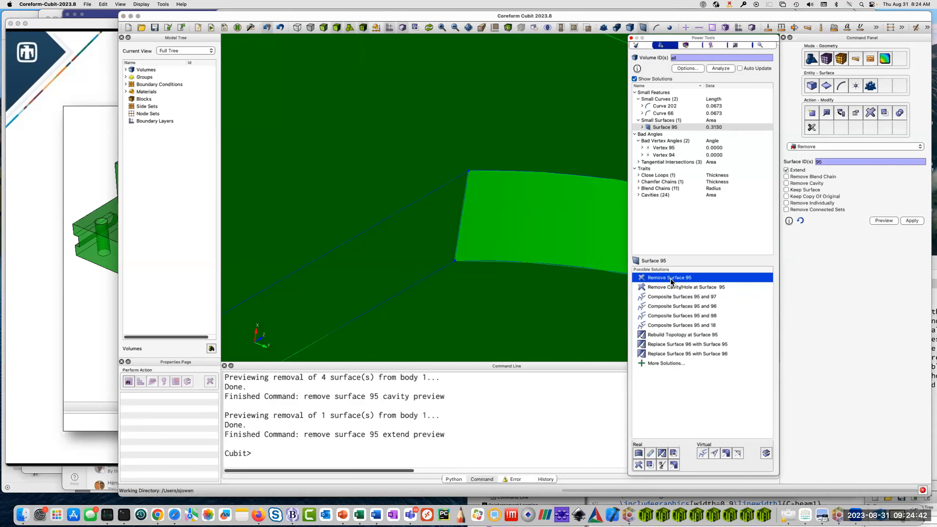
Preview compositing Surface 95 with Surface 97 and with Surface 96, inspecting the highlighted faces up close.
{"action": "left_click", "coordinate": [672, 297]}
{"action": "scroll", "coordinate": [501, 252], "scroll_direction": "up", "scroll_amount": 2}
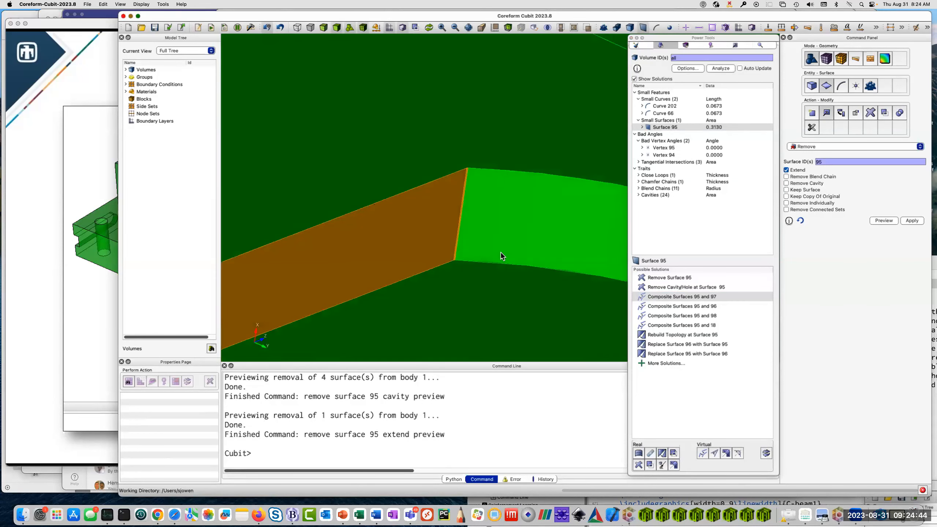
{"action": "scroll", "coordinate": [472, 203], "scroll_direction": "up", "scroll_amount": 3}
{"action": "scroll", "coordinate": [471, 203], "scroll_direction": "up", "scroll_amount": 1}
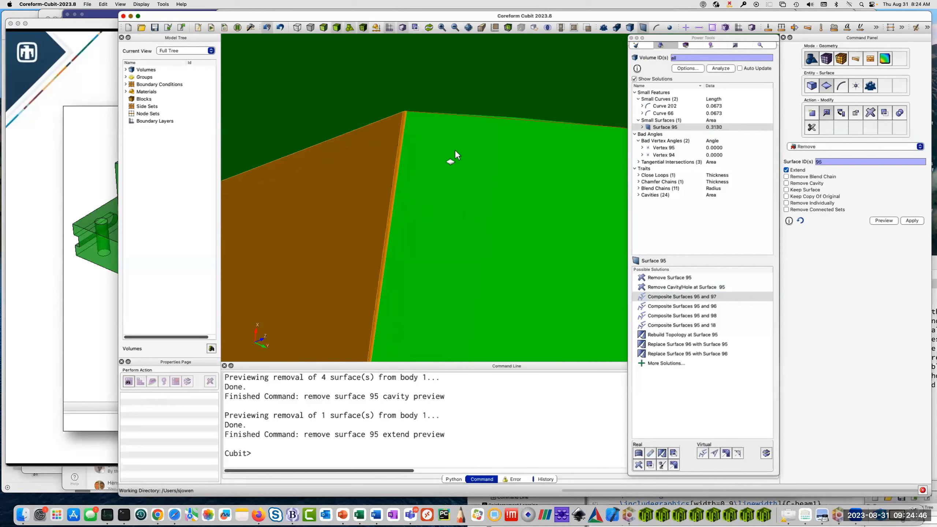
{"action": "left_click", "coordinate": [691, 305]}
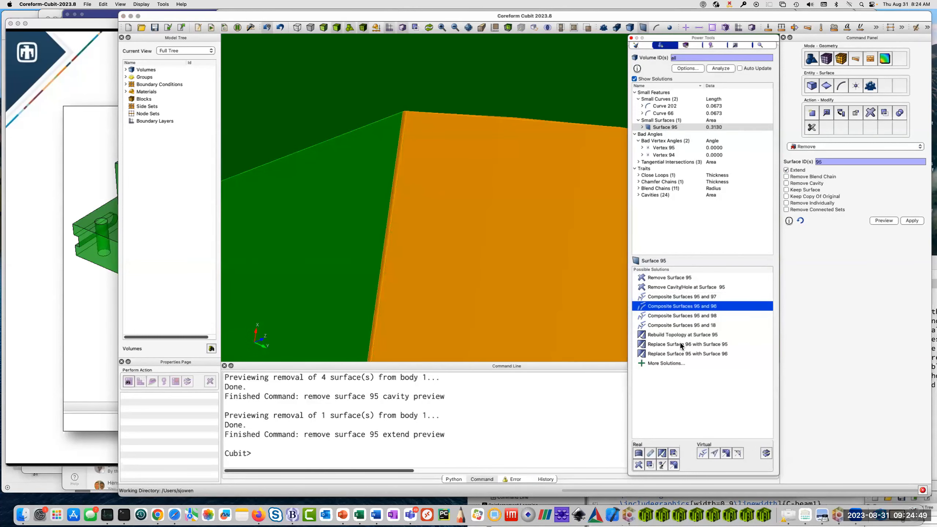
Preview rebuilding the topology at Surface 95, inspect it, and return to previewing the Remove Surface 95 solution.
{"action": "left_click", "coordinate": [688, 335]}
{"action": "scroll", "coordinate": [404, 191], "scroll_direction": "down", "scroll_amount": 5}
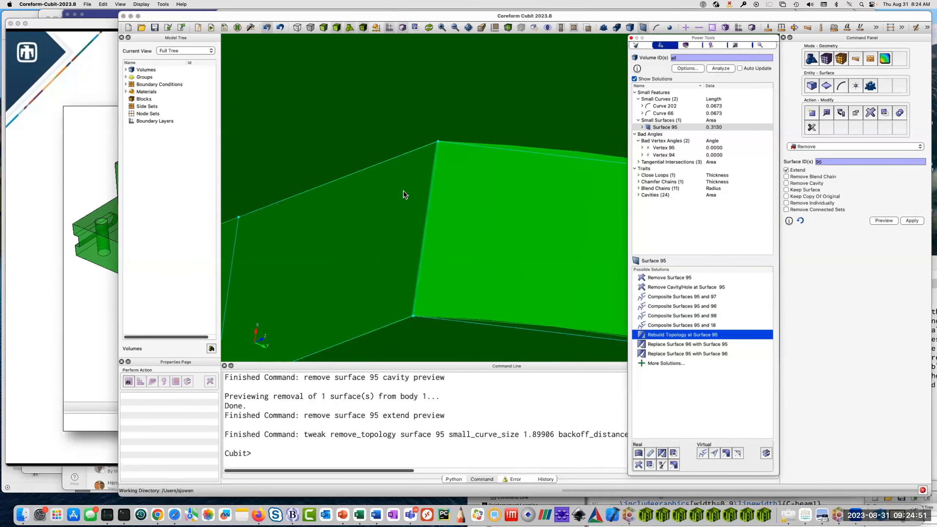
{"action": "left_click_drag", "start_coordinate": [454, 227], "coordinate": [468, 247]}
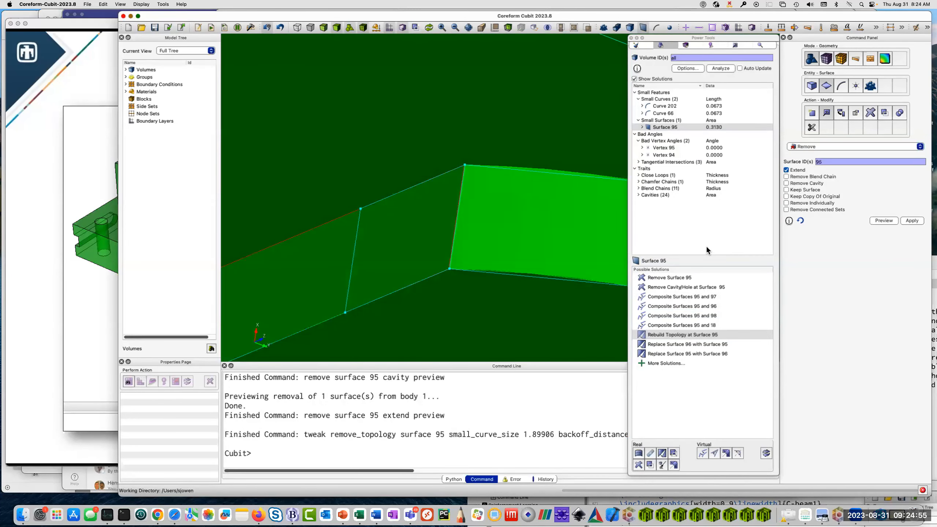
{"action": "left_click", "coordinate": [663, 278]}
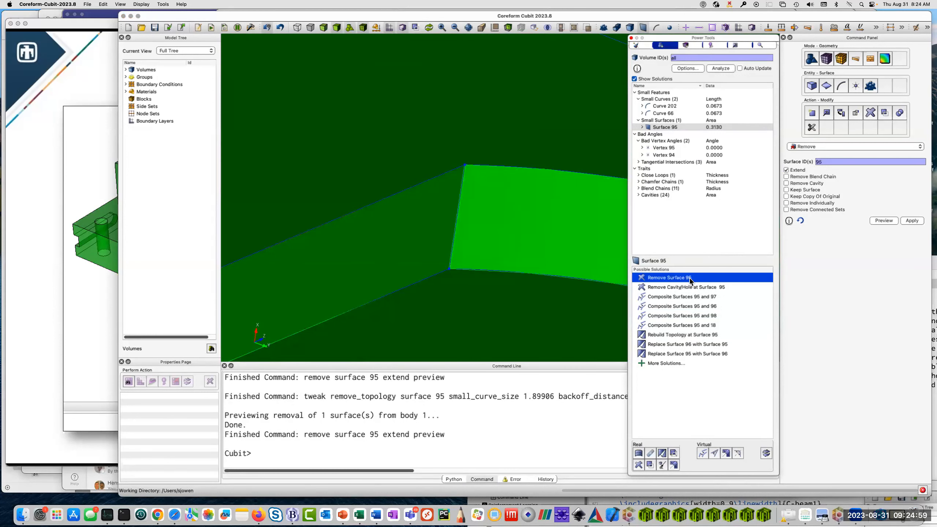
Preview removing the cavity or hole at Surface 95 and compositing Surface 95 with Surfaces 97, 96 and 98.
{"action": "left_click", "coordinate": [663, 287]}
{"action": "left_click", "coordinate": [664, 297]}
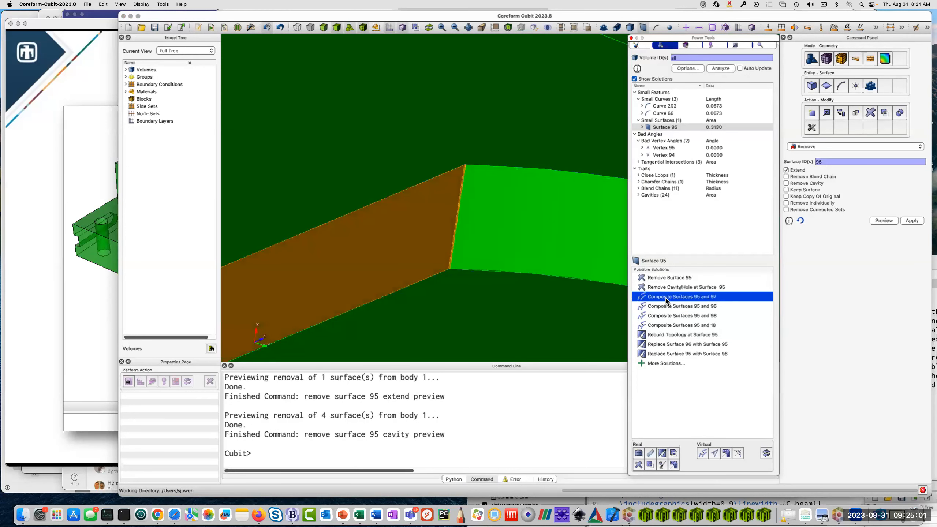
{"action": "left_click", "coordinate": [664, 306]}
{"action": "left_click", "coordinate": [665, 315]}
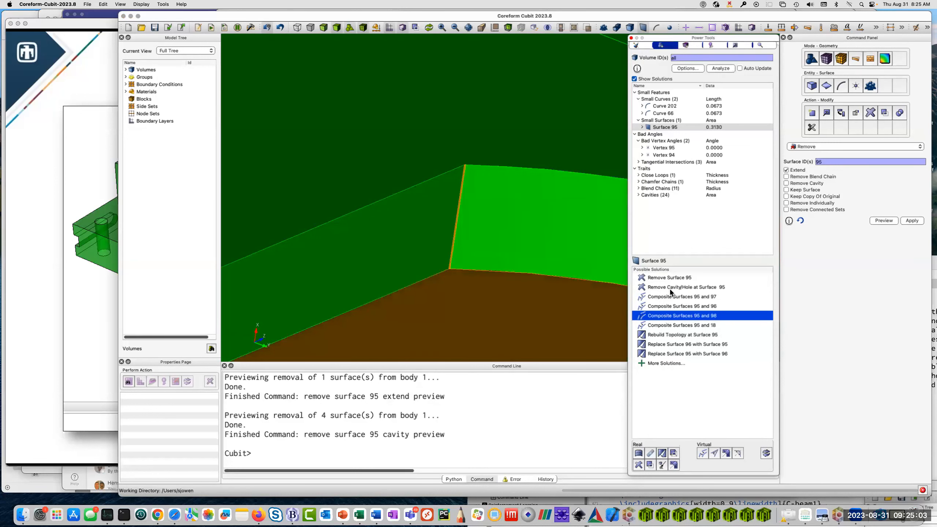
Execute the Remove Surface 95 solution and rerun the geometry analysis on all volumes.
{"action": "left_click", "coordinate": [675, 281]}
{"action": "right_click", "coordinate": [674, 278]}
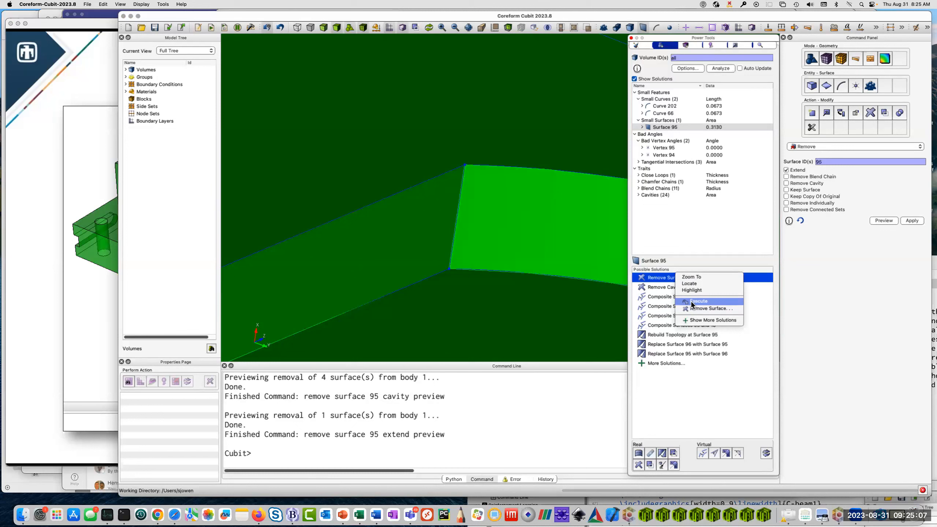
{"action": "left_click", "coordinate": [668, 282]}
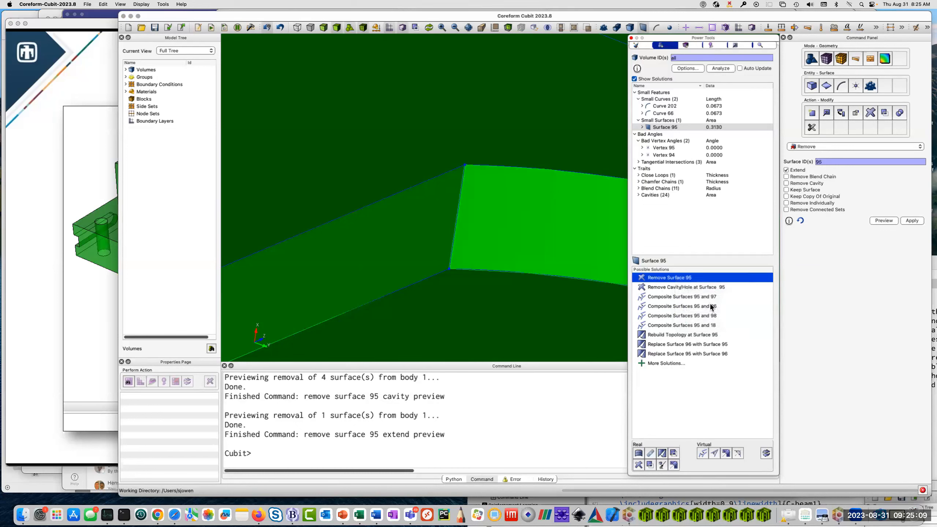
{"action": "double_click", "coordinate": [670, 277]}
{"action": "left_click_drag", "start_coordinate": [441, 247], "coordinate": [519, 251]}
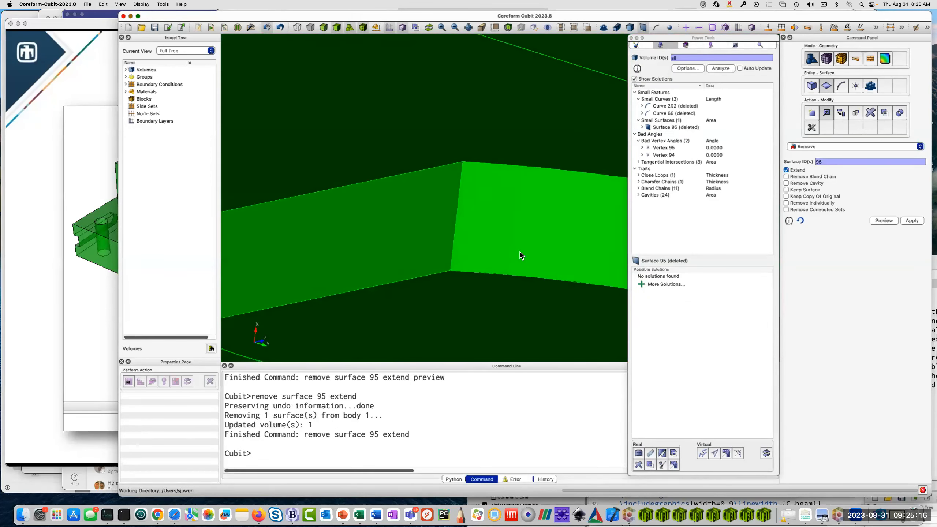
{"action": "left_click", "coordinate": [722, 68]}
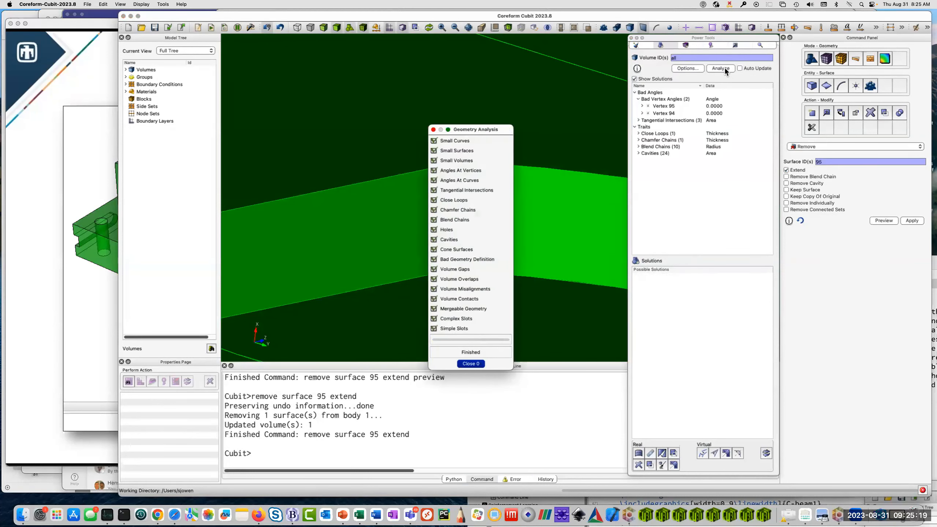
Zoom to Vertex 95 from the bad vertex angles results and inspect the surrounding geometry.
{"action": "left_click", "coordinate": [669, 107]}
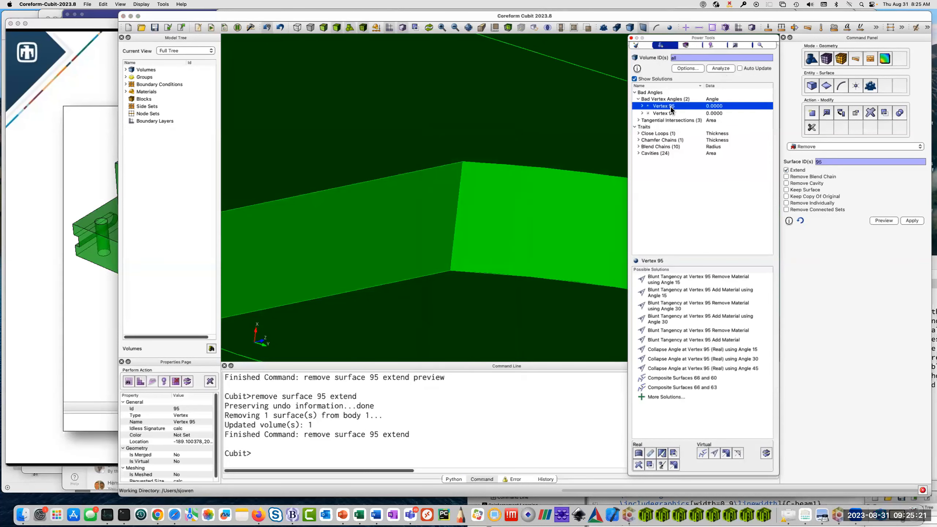
{"action": "right_click", "coordinate": [669, 107]}
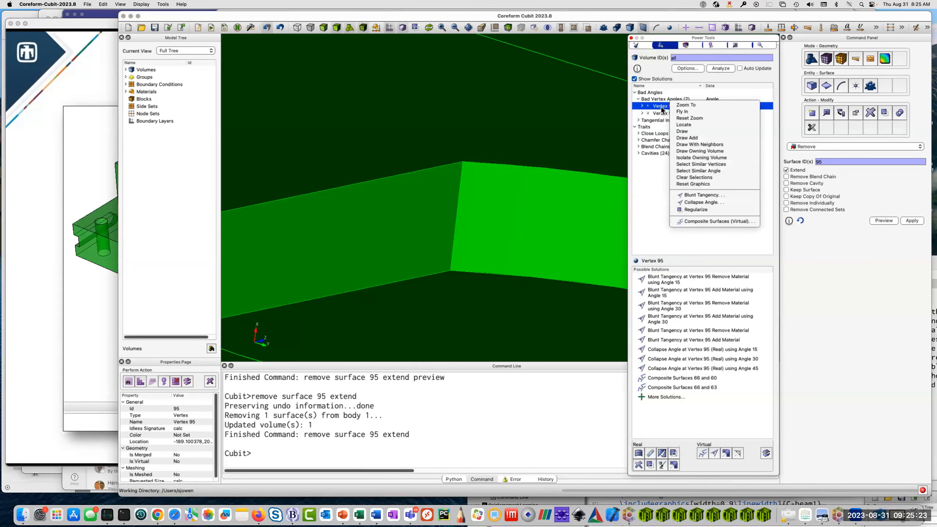
{"action": "left_click", "coordinate": [695, 106]}
{"action": "left_click_drag", "start_coordinate": [571, 210], "coordinate": [441, 226]}
{"action": "scroll", "coordinate": [546, 195], "scroll_direction": "down", "scroll_amount": 3}
{"action": "scroll", "coordinate": [497, 203], "scroll_direction": "down", "scroll_amount": 3}
{"action": "scroll", "coordinate": [496, 202], "scroll_direction": "down", "scroll_amount": 5}
{"action": "left_click", "coordinate": [452, 231]}
Locate Vertex 95 with a label in the model and examine the tangent corner up close.
{"action": "left_click", "coordinate": [665, 106]}
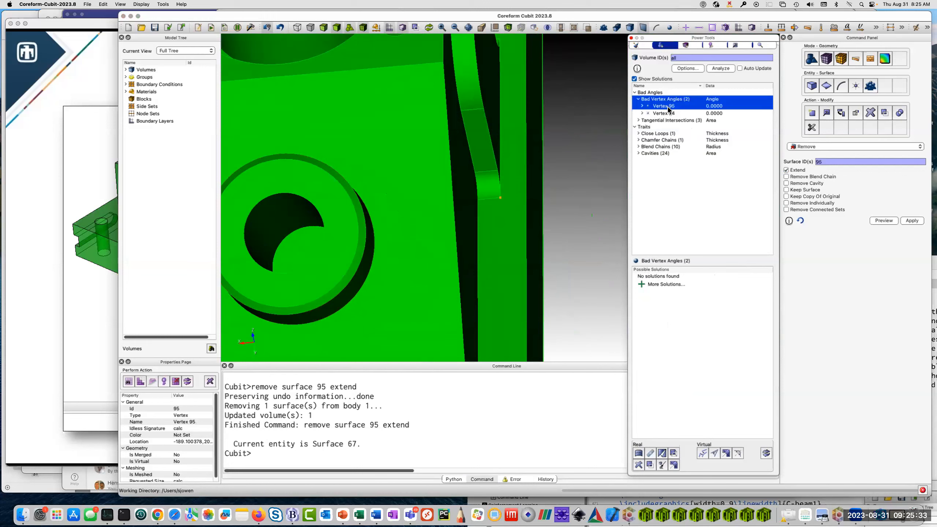
{"action": "right_click", "coordinate": [668, 106]}
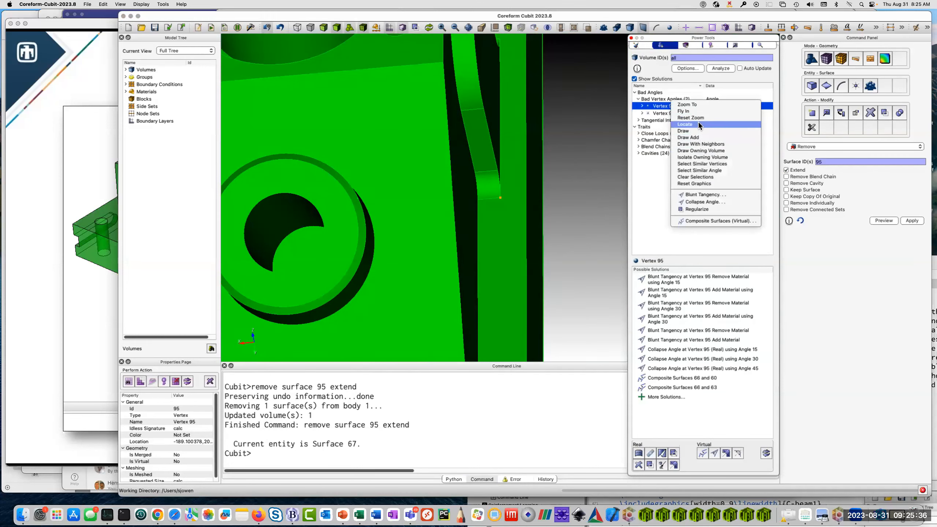
{"action": "left_click", "coordinate": [685, 124]}
{"action": "mouse_move", "coordinate": [506, 244]}
{"action": "left_mouse_down"}
{"action": "mouse_move", "coordinate": [457, 258]}
{"action": "mouse_move", "coordinate": [574, 274]}
{"action": "mouse_move", "coordinate": [514, 220]}
{"action": "mouse_move", "coordinate": [513, 196]}
{"action": "mouse_move", "coordinate": [481, 221]}
{"action": "mouse_move", "coordinate": [507, 193]}
{"action": "mouse_move", "coordinate": [538, 212]}
{"action": "mouse_move", "coordinate": [521, 253]}
{"action": "left_mouse_up"}
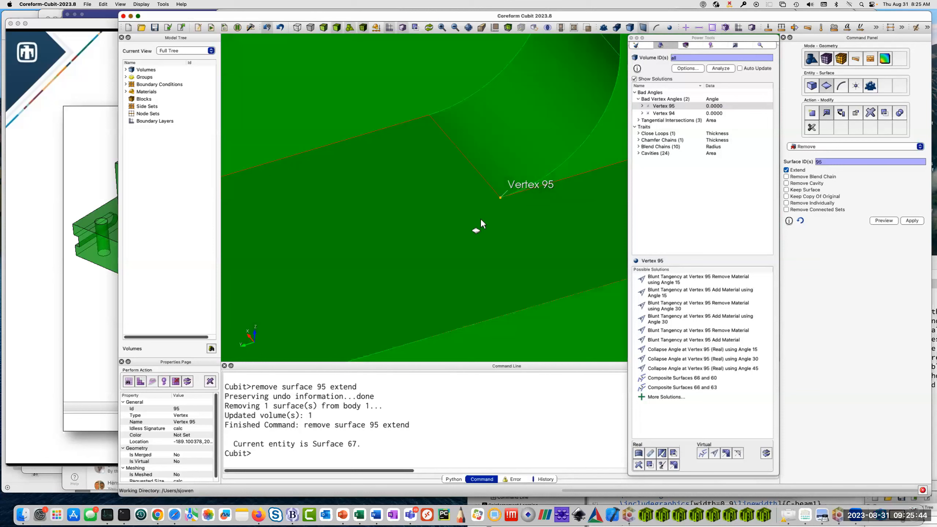
{"action": "mouse_move", "coordinate": [465, 237]}
{"action": "left_mouse_down"}
{"action": "mouse_move", "coordinate": [523, 212]}
{"action": "mouse_move", "coordinate": [463, 228]}
{"action": "mouse_move", "coordinate": [540, 207]}
{"action": "mouse_move", "coordinate": [481, 224]}
{"action": "mouse_move", "coordinate": [623, 251]}
{"action": "left_mouse_up"}
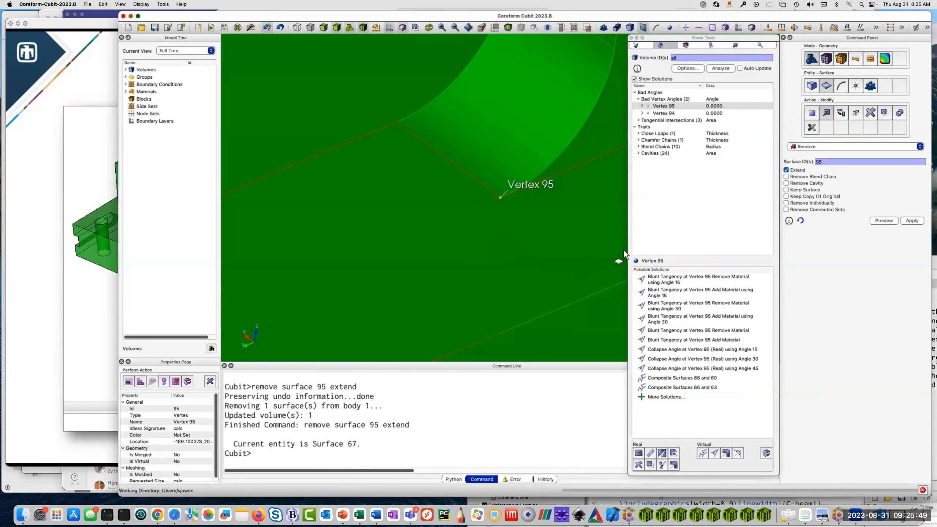
Preview the blunt tangency solutions at Vertex 95, removing and adding material at angle 15, angle 30 and the default angle.
{"action": "left_click", "coordinate": [673, 283]}
{"action": "left_click", "coordinate": [673, 297]}
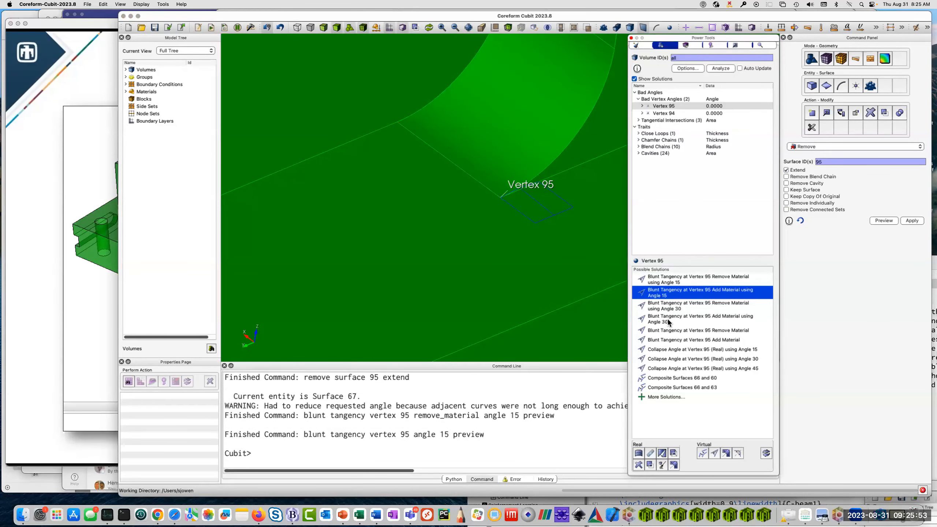
{"action": "left_click", "coordinate": [668, 309]}
{"action": "left_click", "coordinate": [666, 323]}
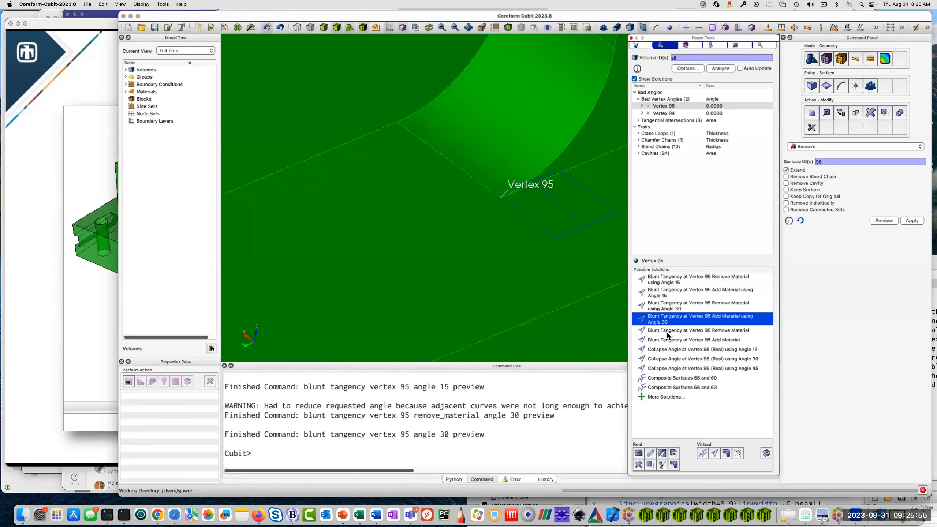
{"action": "left_click", "coordinate": [667, 332]}
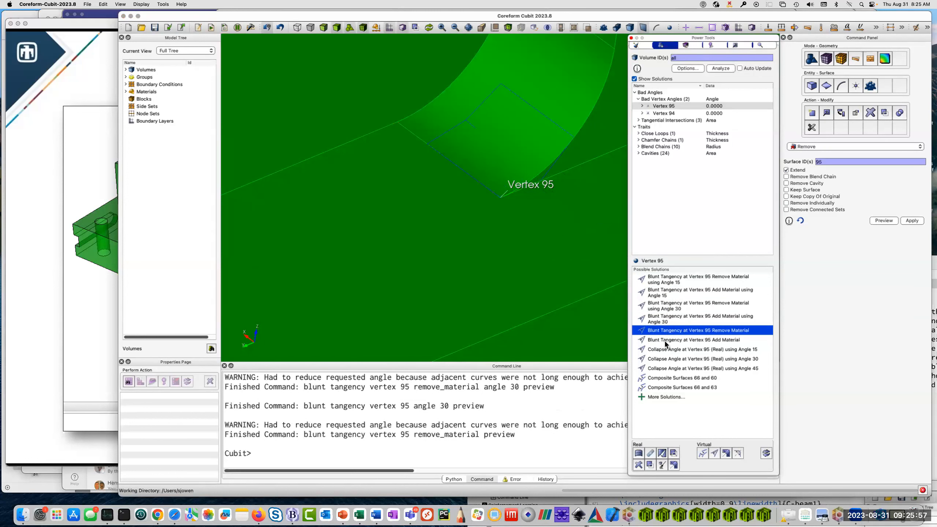
{"action": "left_click", "coordinate": [665, 341]}
Preview the real collapse angle solutions at Vertex 95 using angles 15, 30 and 45.
{"action": "left_click", "coordinate": [668, 349]}
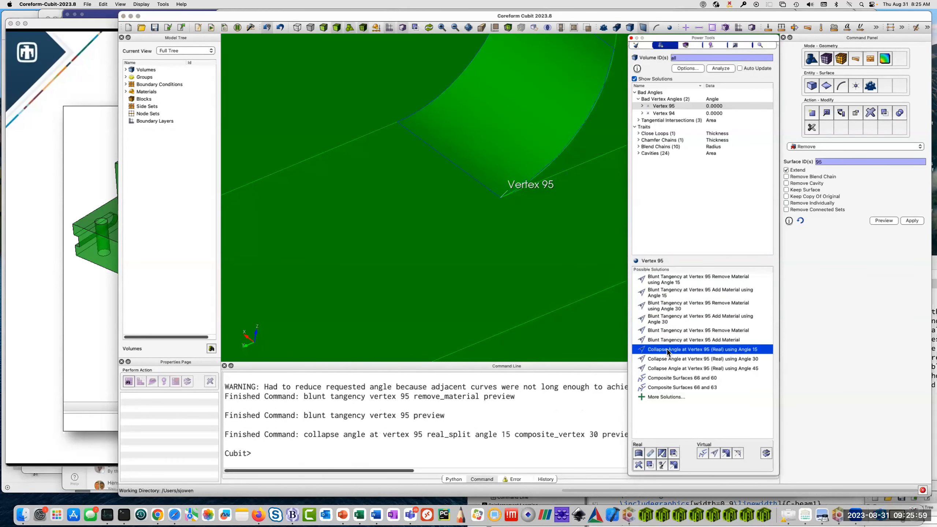
{"action": "left_click", "coordinate": [665, 359]}
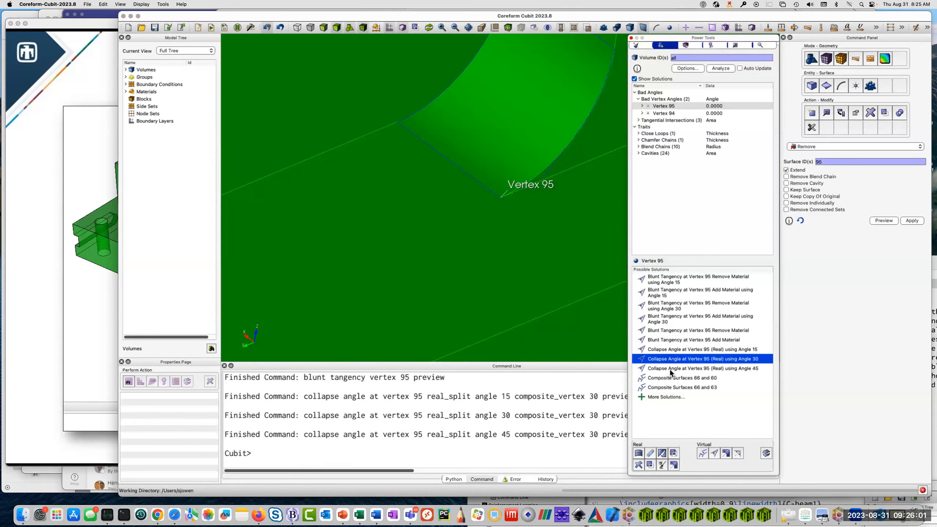
{"action": "left_click", "coordinate": [669, 368]}
Blunt the tangency at Vertex 95 by removing material at angle 30, and rerun the geometry analysis.
{"action": "left_click", "coordinate": [670, 282]}
{"action": "left_click", "coordinate": [670, 293]}
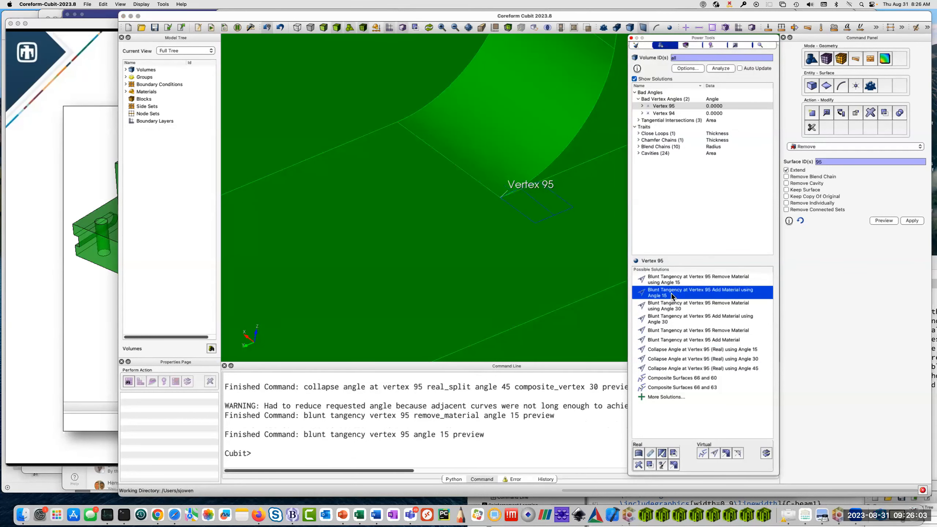
{"action": "left_click", "coordinate": [671, 307]}
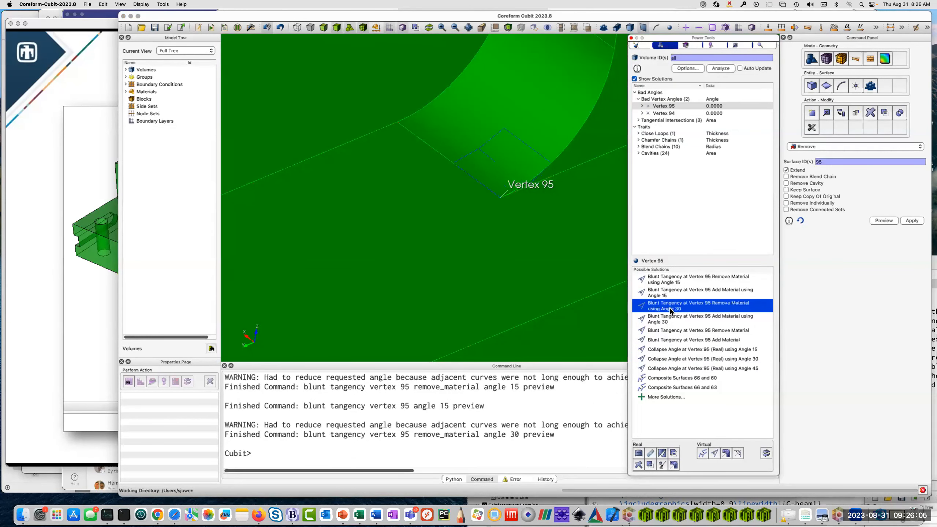
{"action": "mouse_move", "coordinate": [549, 282]}
{"action": "left_mouse_down"}
{"action": "mouse_move", "coordinate": [505, 242]}
{"action": "mouse_move", "coordinate": [561, 280]}
{"action": "left_mouse_up"}
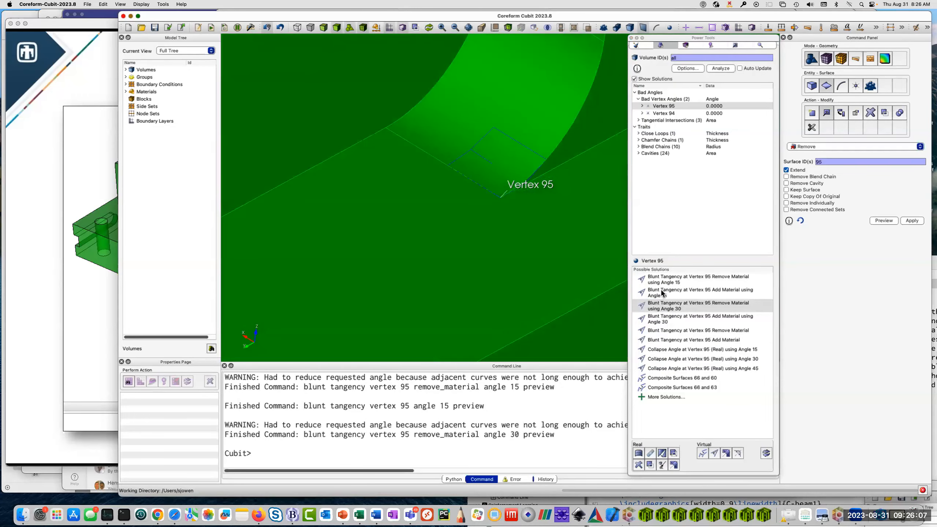
{"action": "double_click", "coordinate": [678, 309]}
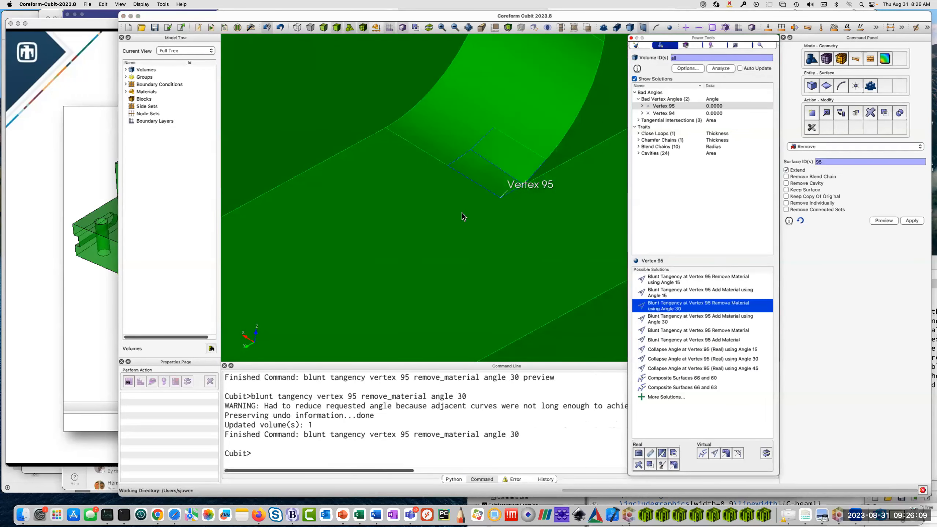
{"action": "left_click_drag", "start_coordinate": [563, 231], "coordinate": [435, 236]}
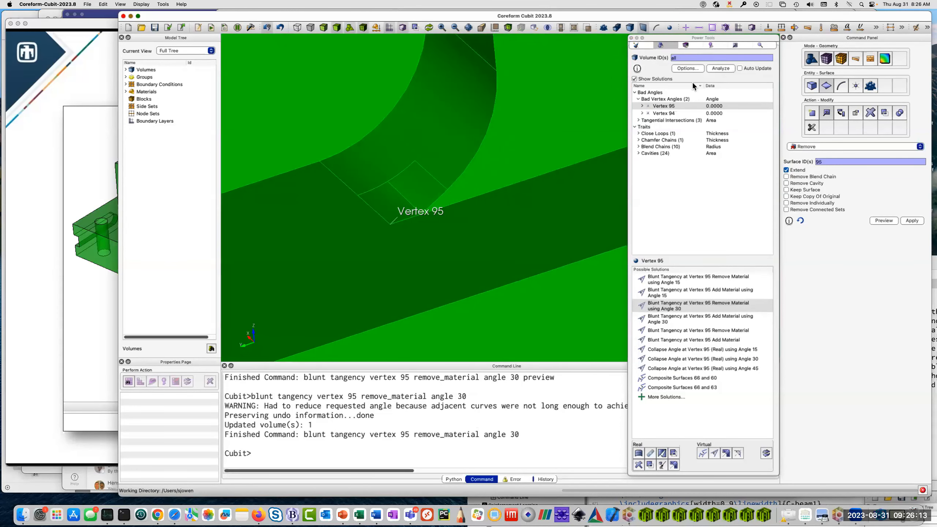
{"action": "left_click", "coordinate": [720, 68]}
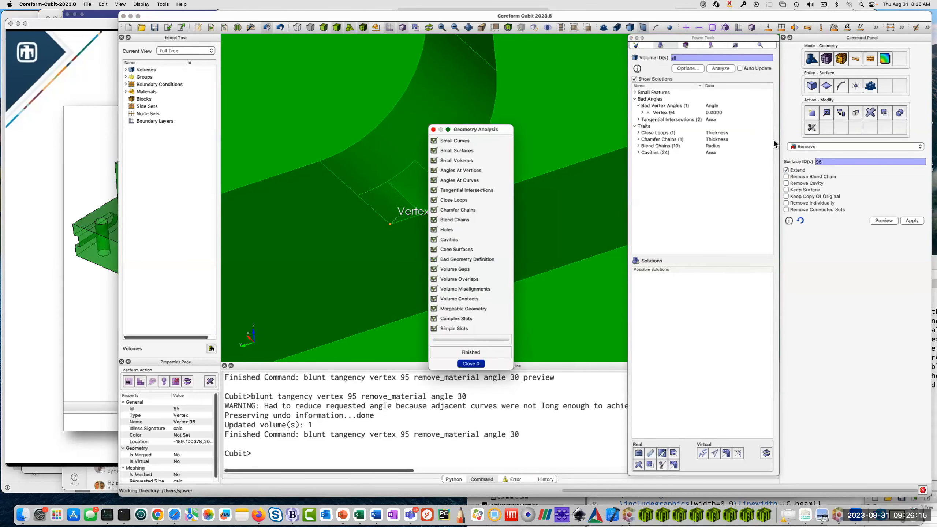
Zoom to Vertex 94 and blunt its tangency by removing material at angle 30.
{"action": "left_click", "coordinate": [673, 113]}
{"action": "right_click", "coordinate": [673, 111]}
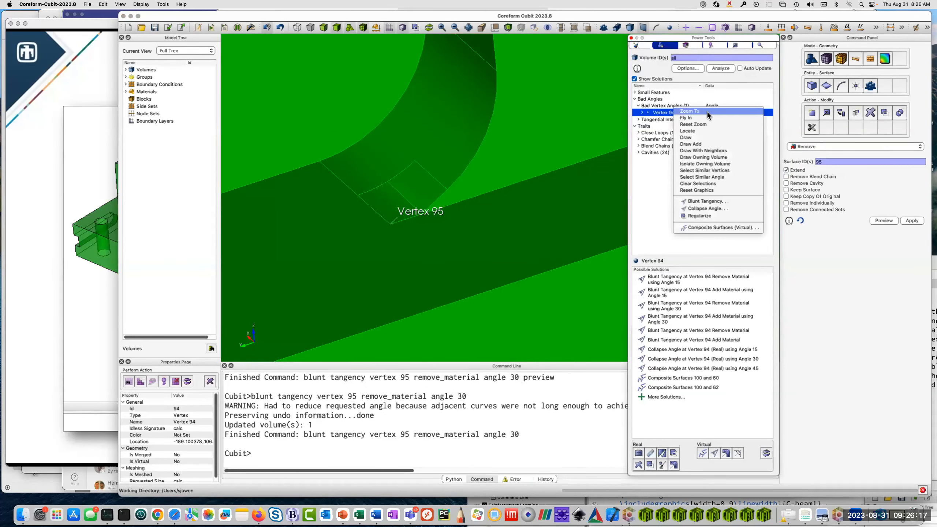
{"action": "left_click", "coordinate": [707, 112]}
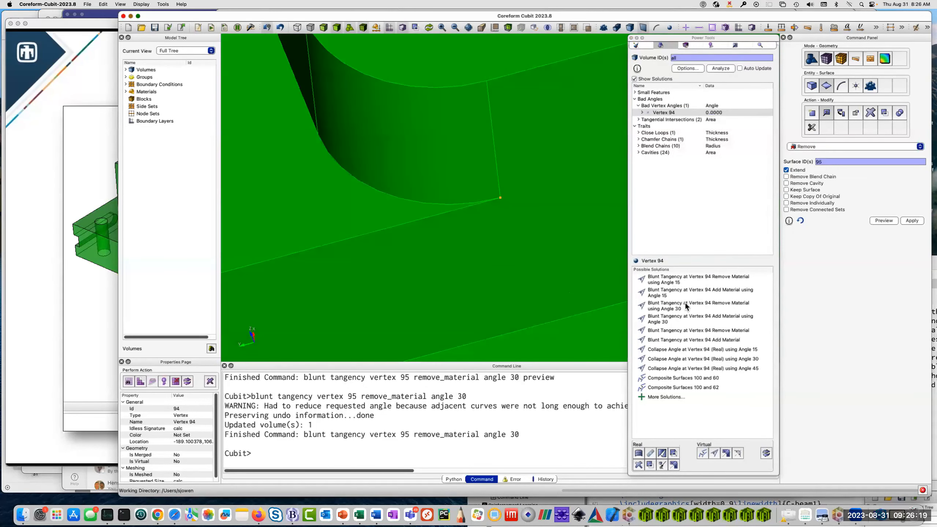
{"action": "left_click", "coordinate": [685, 303]}
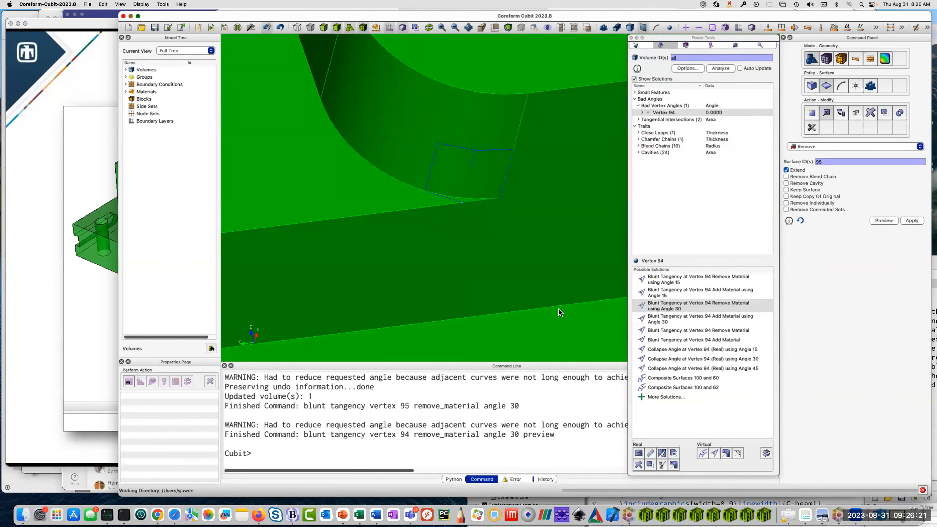
{"action": "double_click", "coordinate": [675, 306]}
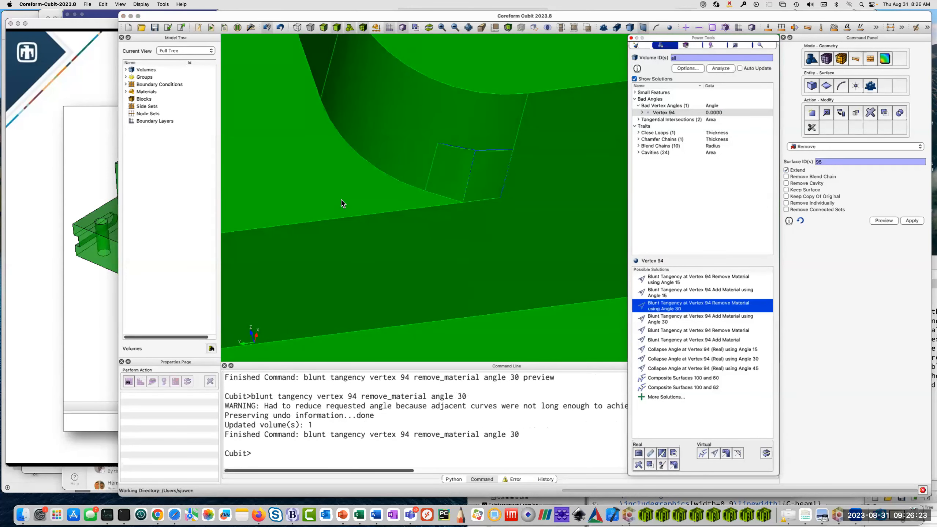
{"action": "scroll", "coordinate": [343, 200], "scroll_direction": "down", "scroll_amount": 10}
{"action": "left_click_drag", "start_coordinate": [346, 215], "coordinate": [546, 217]}
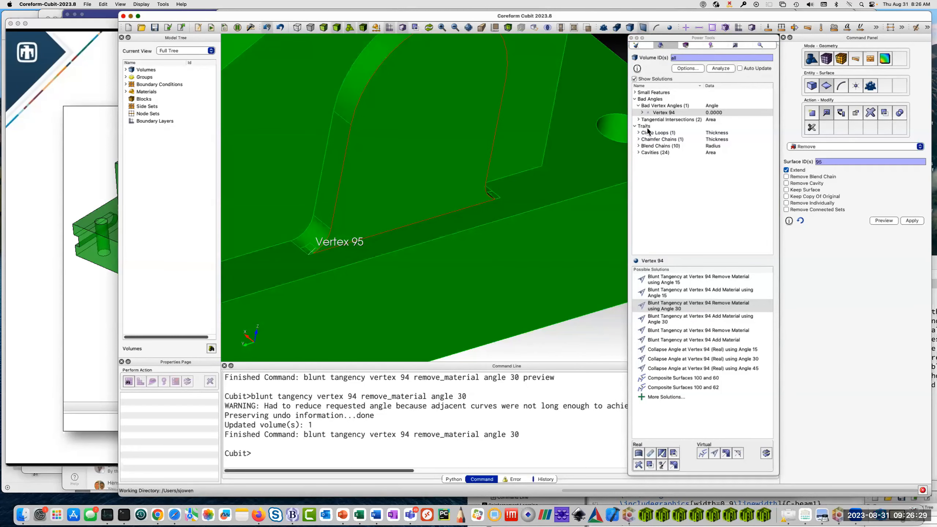
Zoom to Chain 1 under the chamfer chains and refresh the display to see the whole part around it.
{"action": "left_click", "coordinate": [638, 140]}
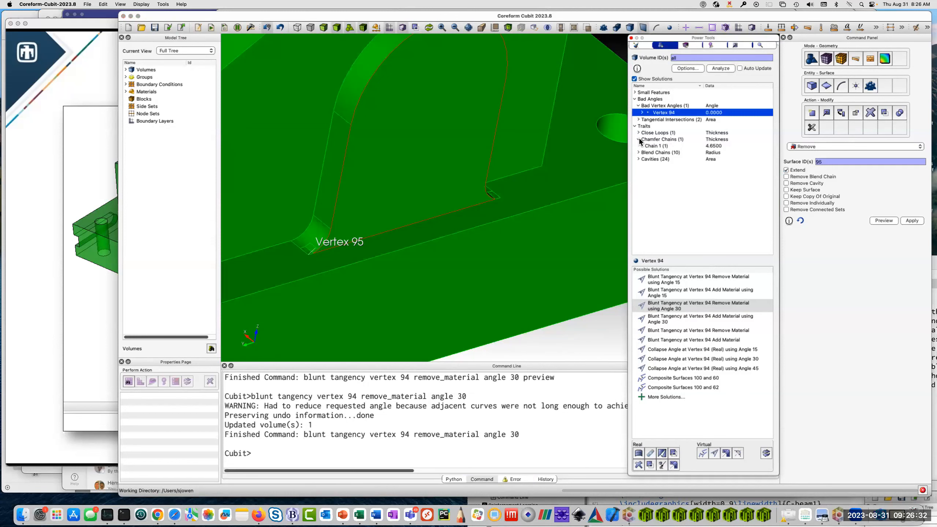
{"action": "right_click", "coordinate": [662, 147]}
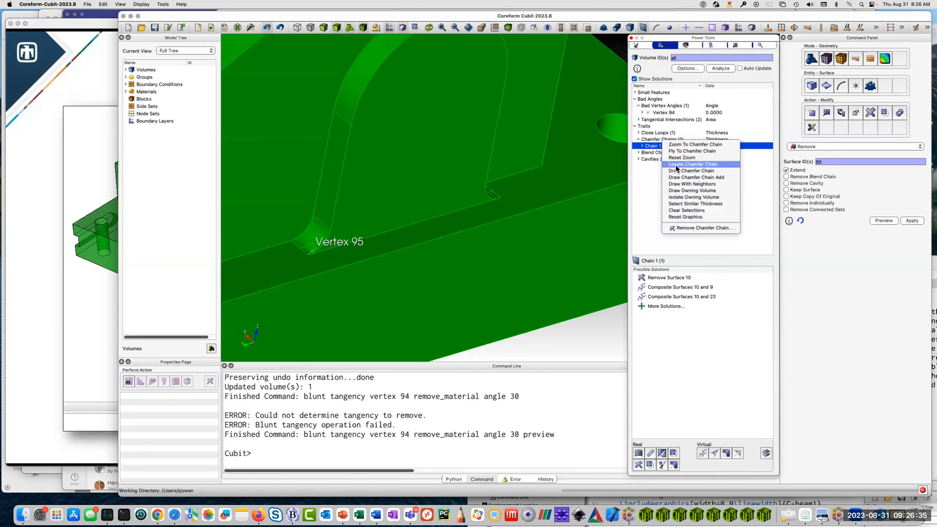
{"action": "left_click", "coordinate": [685, 144]}
{"action": "right_click", "coordinate": [307, 246]}
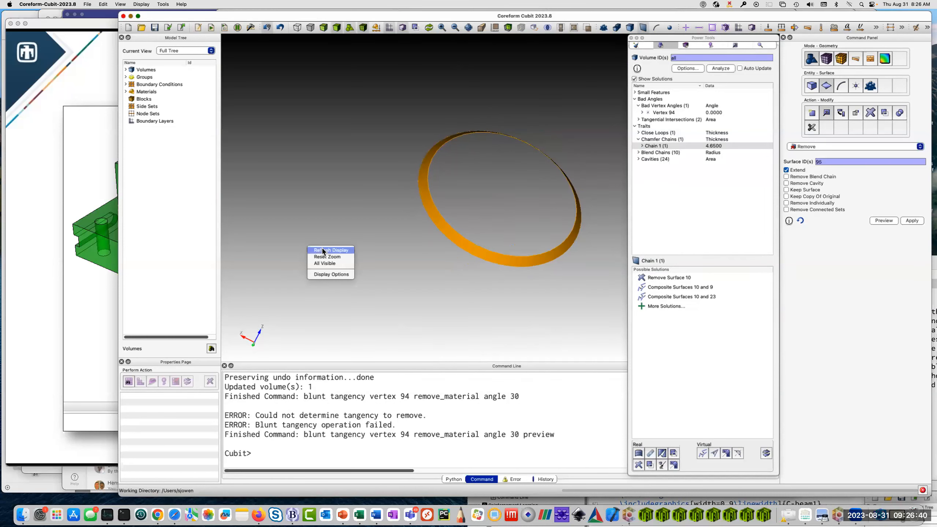
{"action": "left_click", "coordinate": [321, 249]}
Isolate Chain 1 by zooming to its chamfer chain again, and redisplay the full model with the disp command.
{"action": "right_click", "coordinate": [670, 147]}
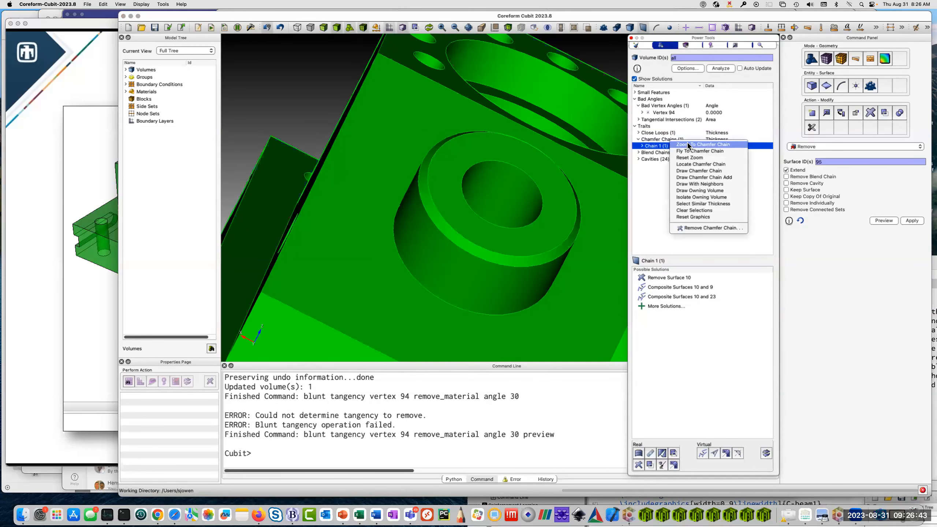
{"action": "left_click", "coordinate": [688, 144]}
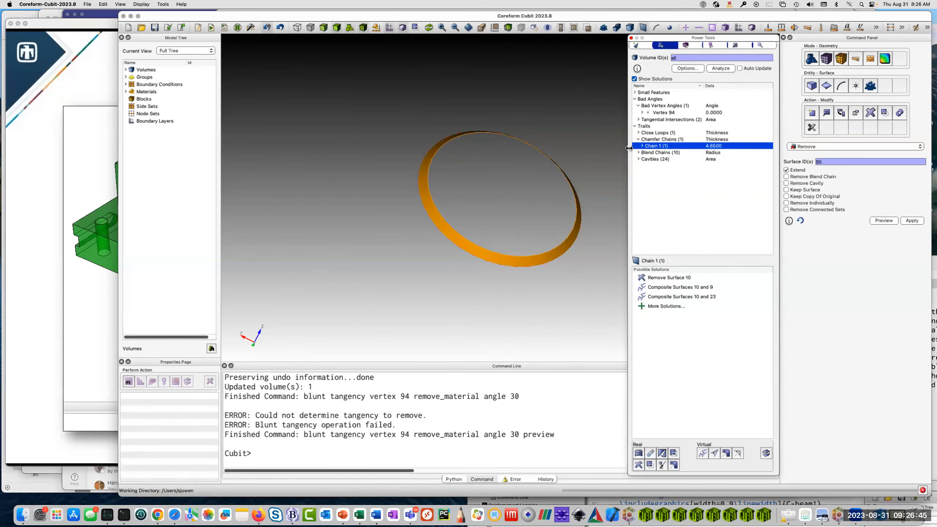
{"action": "left_click_drag", "start_coordinate": [448, 275], "coordinate": [276, 454]}
{"action": "type", "text": "disp"}
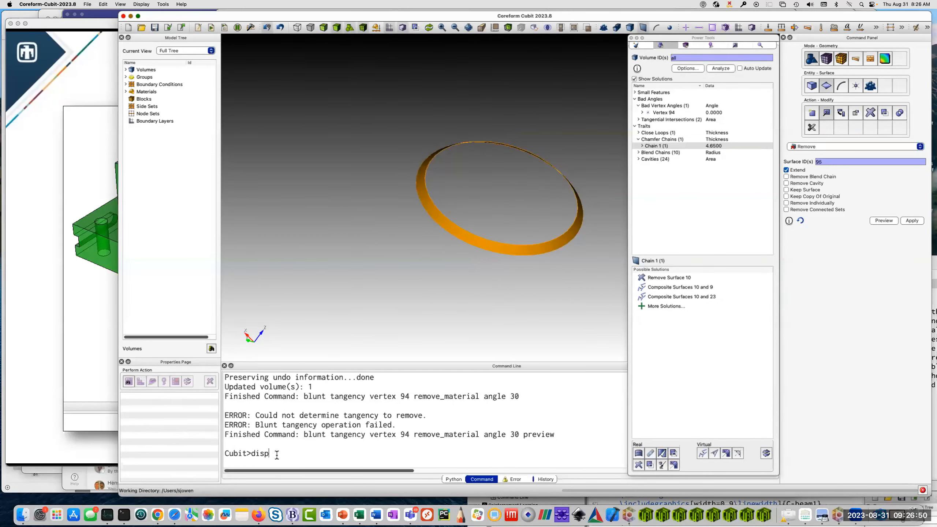
{"action": "key", "text": "Return"}
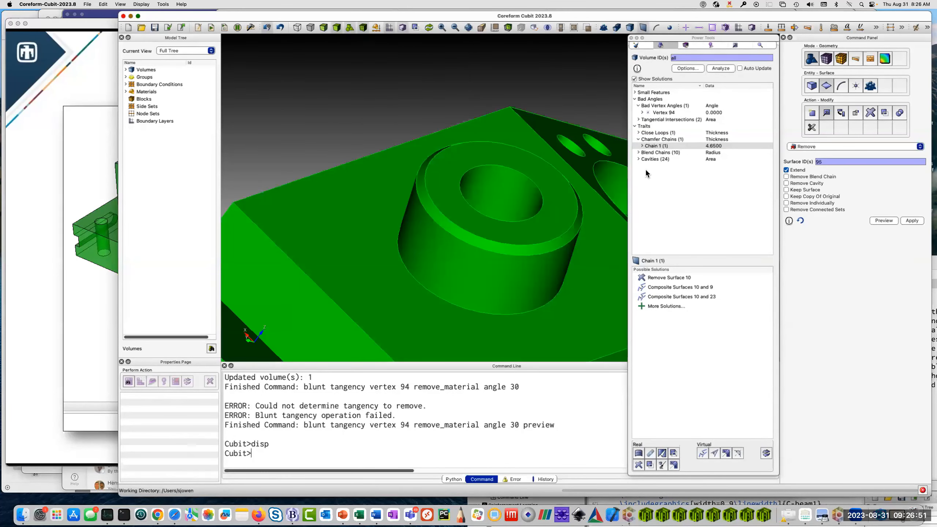
Remove Surface 10, the chamfer in Chain 1 on the round boss, with extension of the adjacent surfaces, and inspect the part.
{"action": "left_click", "coordinate": [673, 146]}
{"action": "left_click", "coordinate": [642, 146]}
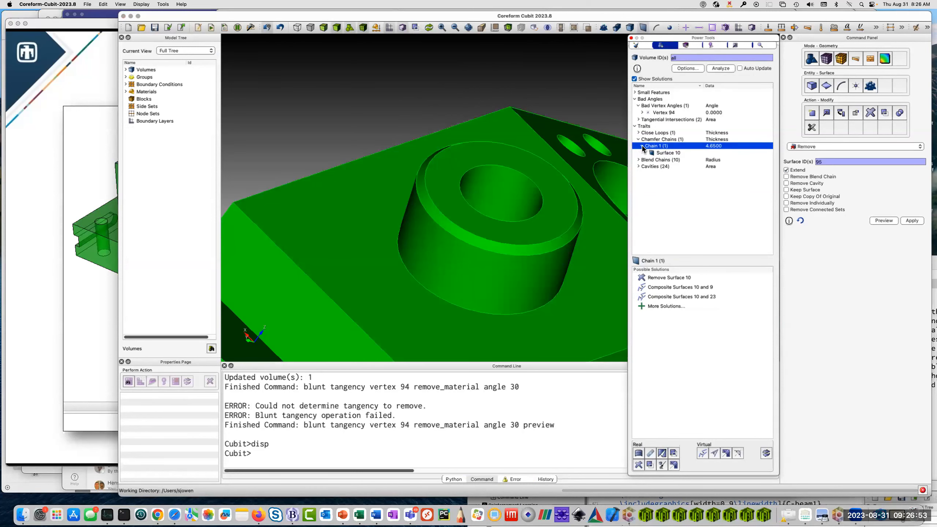
{"action": "left_click", "coordinate": [660, 152]}
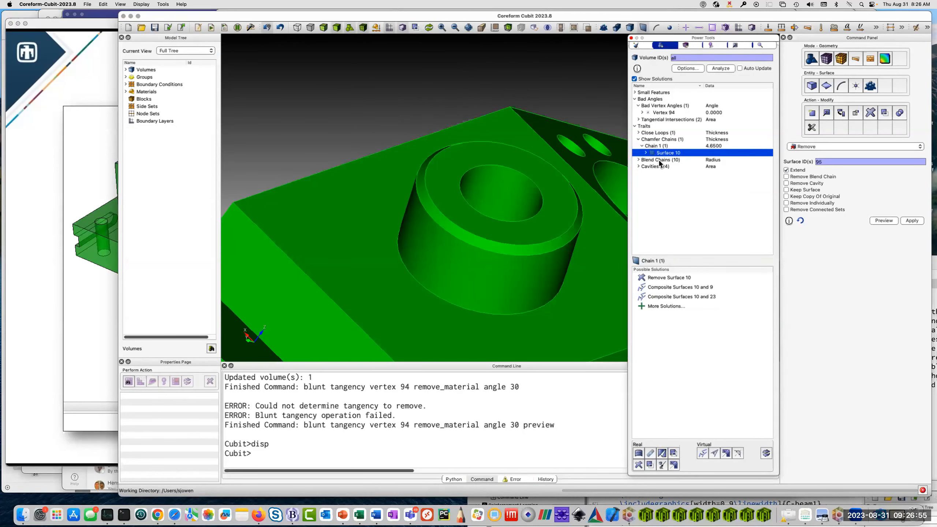
{"action": "left_click_drag", "start_coordinate": [454, 213], "coordinate": [496, 218]}
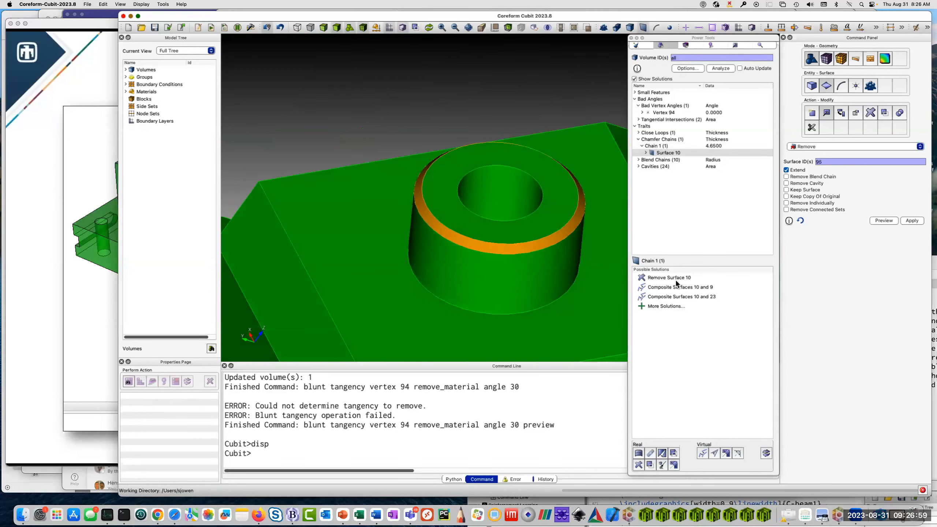
{"action": "left_click", "coordinate": [677, 277]}
{"action": "double_click", "coordinate": [673, 277]}
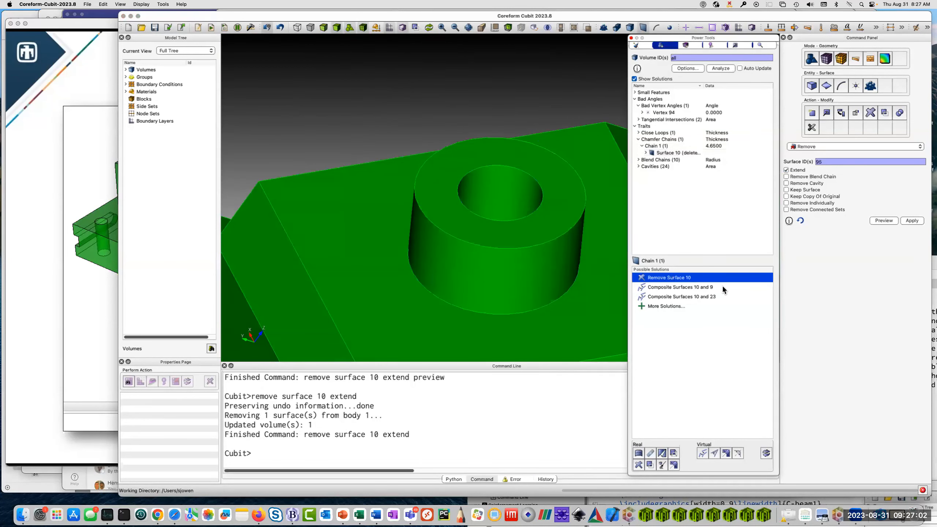
{"action": "left_click_drag", "start_coordinate": [382, 232], "coordinate": [447, 254]}
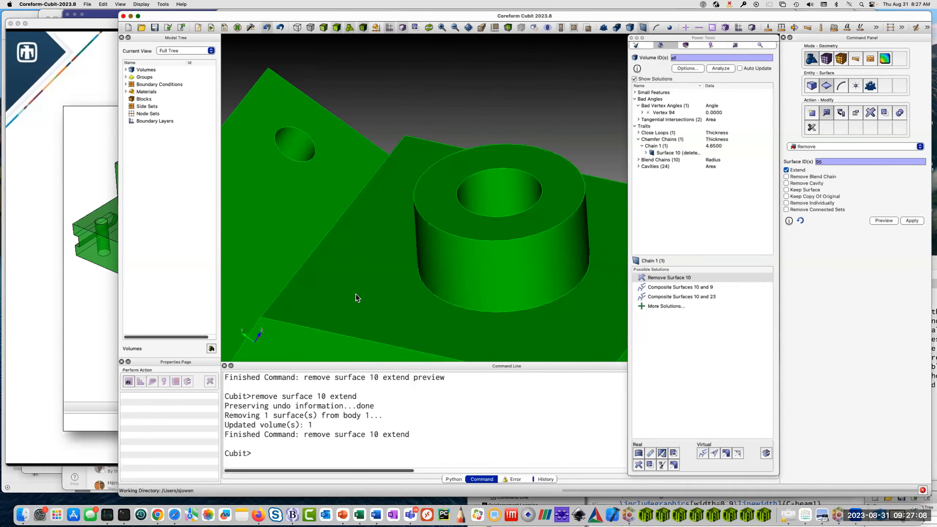
{"action": "scroll", "coordinate": [391, 238], "scroll_direction": "down", "scroll_amount": 5}
{"action": "left_click_drag", "start_coordinate": [445, 295], "coordinate": [525, 325]}
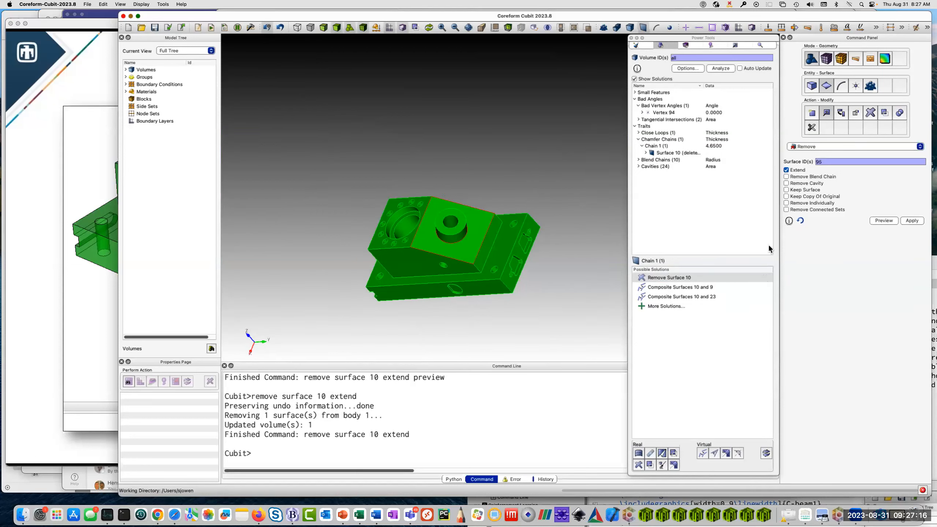
{"action": "left_click_drag", "start_coordinate": [310, 239], "coordinate": [463, 234]}
{"action": "scroll", "coordinate": [467, 232], "scroll_direction": "up", "scroll_amount": 5}
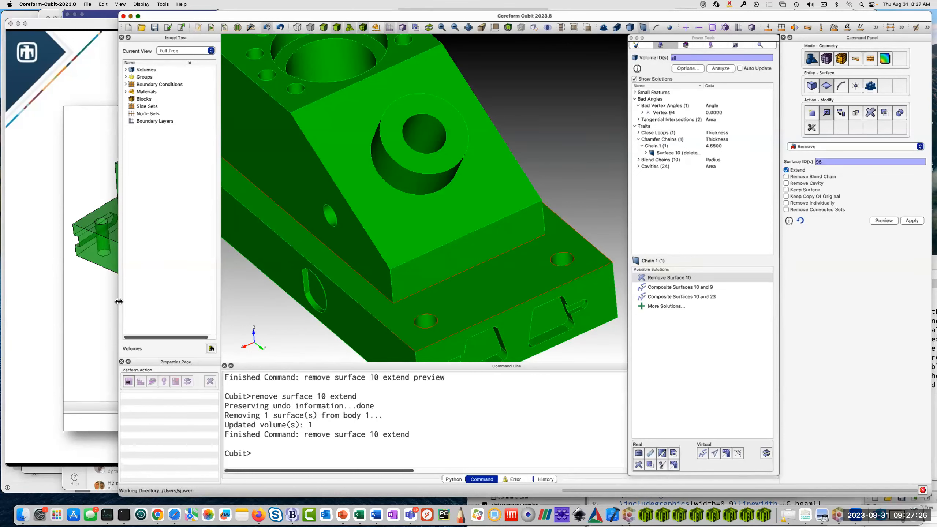
Widen the modelling window and start a new empty model in place of the current part.
{"action": "left_click_drag", "start_coordinate": [119, 308], "coordinate": [55, 307]}
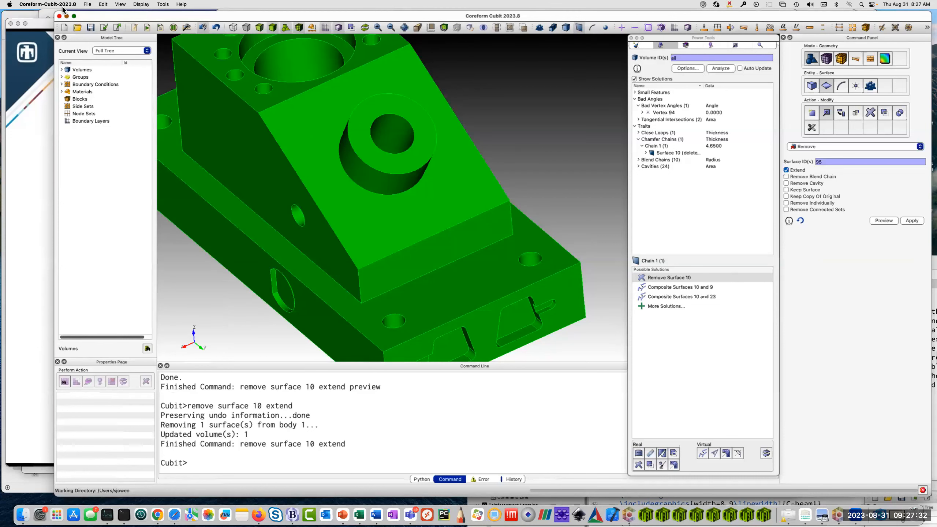
{"action": "left_click", "coordinate": [87, 4]}
{"action": "left_click", "coordinate": [97, 16]}
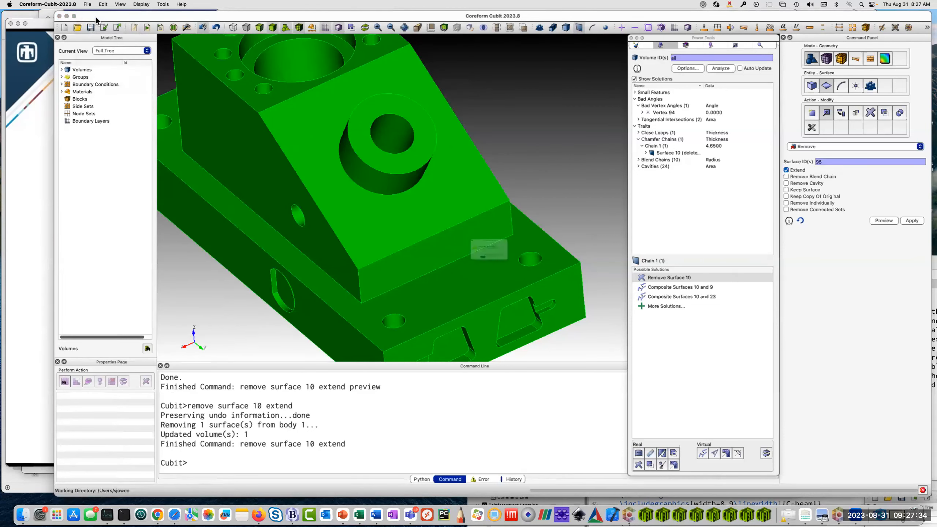
{"action": "left_click", "coordinate": [485, 278]}
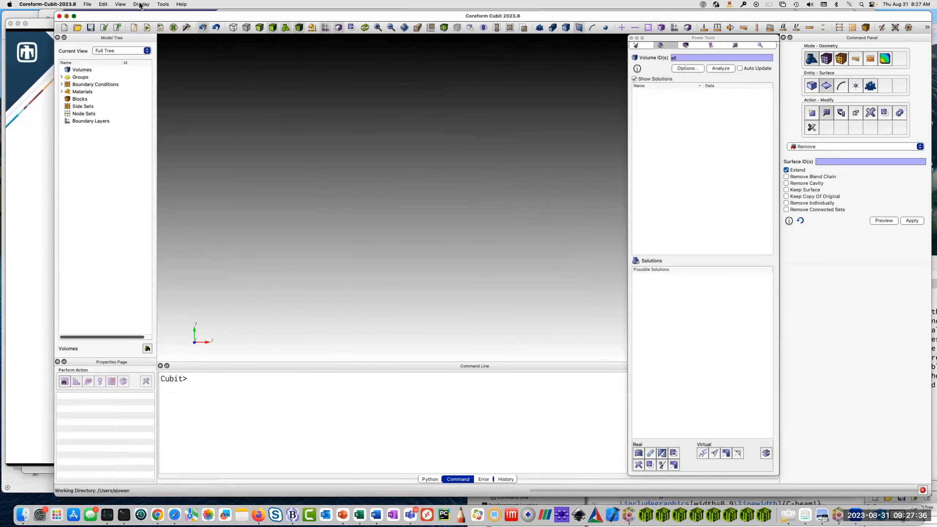
Import anc101.sat again from the recent imports and open the geometry analysis options.
{"action": "left_click", "coordinate": [88, 4]}
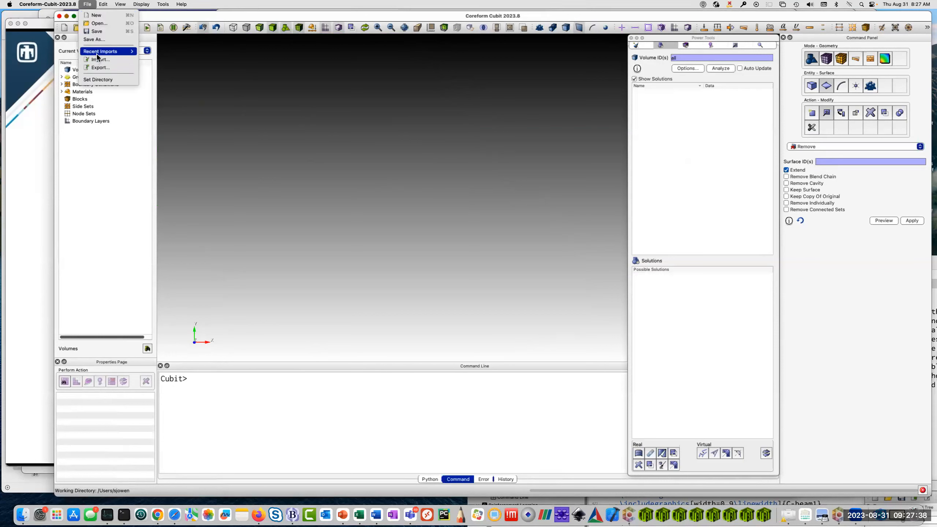
{"action": "mouse_move", "coordinate": [98, 53]}
{"action": "left_click", "coordinate": [191, 51]}
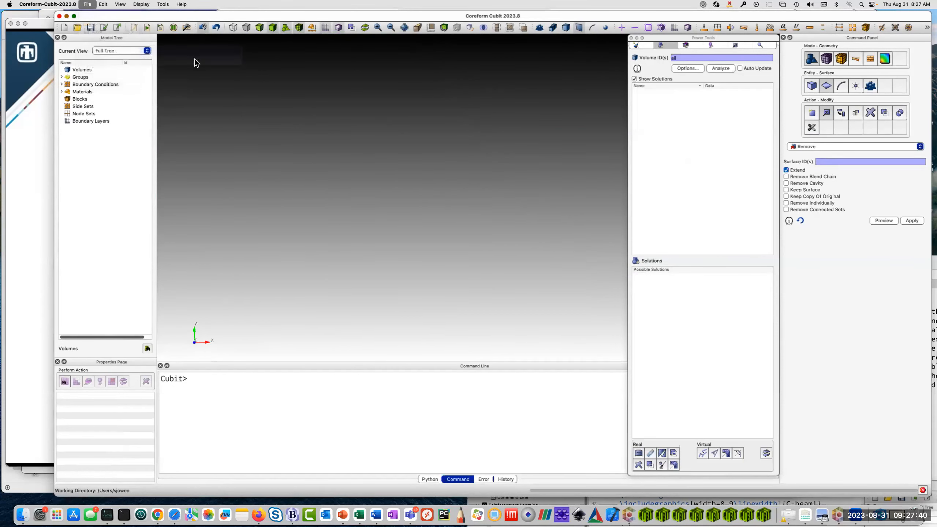
{"action": "left_click_drag", "start_coordinate": [556, 272], "coordinate": [571, 156]}
{"action": "left_click", "coordinate": [699, 70]}
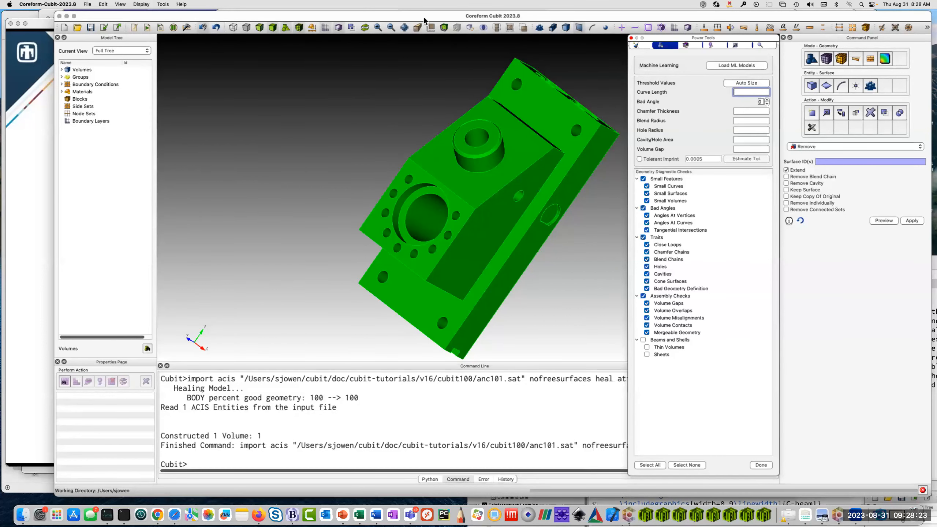
{"action": "left_click_drag", "start_coordinate": [447, 267], "coordinate": [387, 242]}
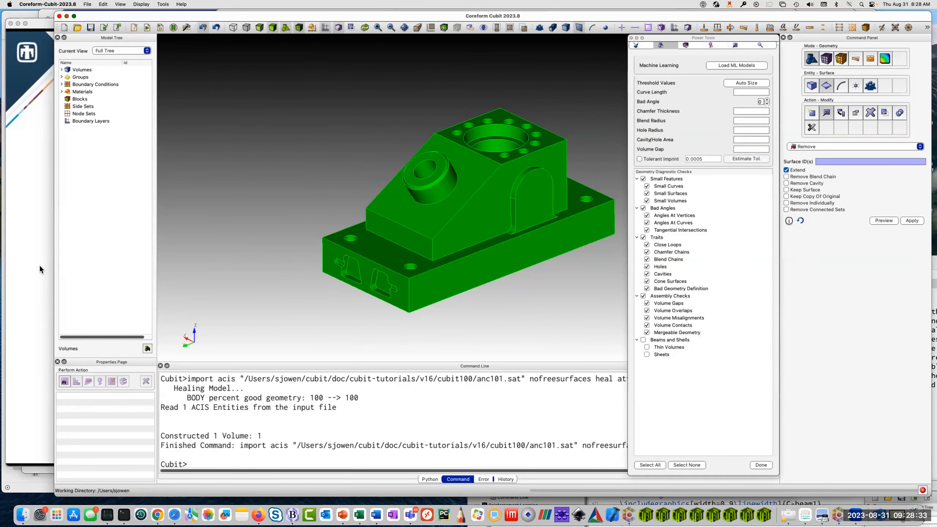
Switch to the PowerPoint slide show and advance to the slide "Defeaturing using Machine Learning".
{"action": "left_click", "coordinate": [25, 319]}
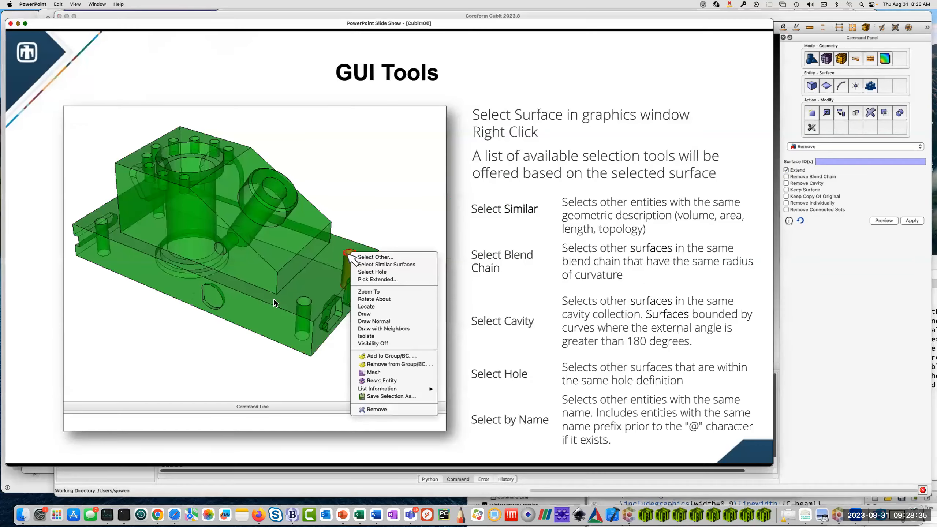
{"action": "key", "text": "Right"}
{"action": "key", "text": "Right"}
{"action": "key", "text": "Right"}
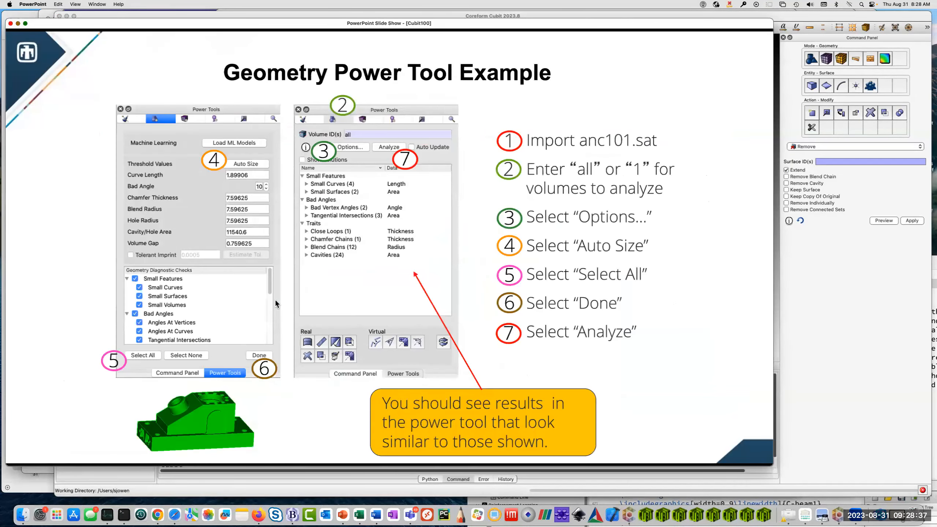
{"action": "key", "text": "Right"}
{"action": "key", "text": "Right"}
{"action": "key", "text": "Right"}
{"action": "key", "text": "Right"}
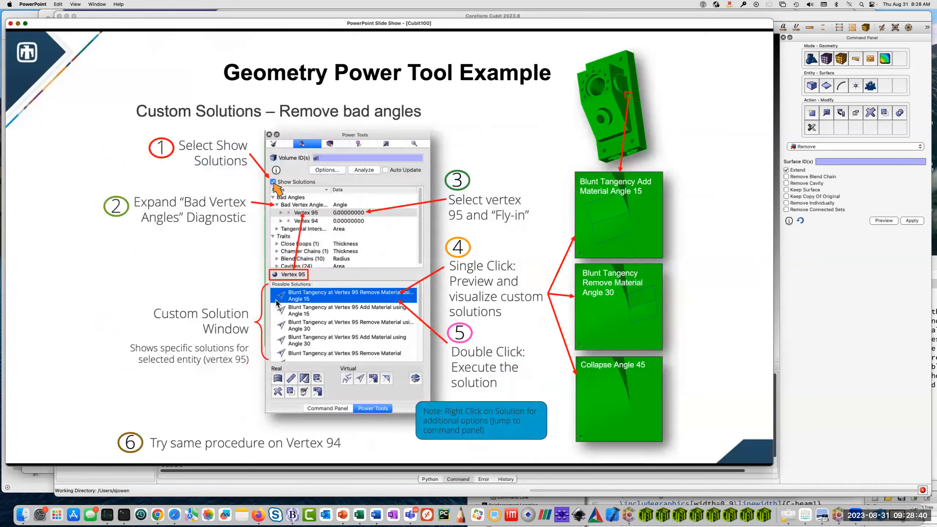
{"action": "key", "text": "Right"}
{"action": "key", "text": "Right"}
{"action": "key", "text": "Right"}
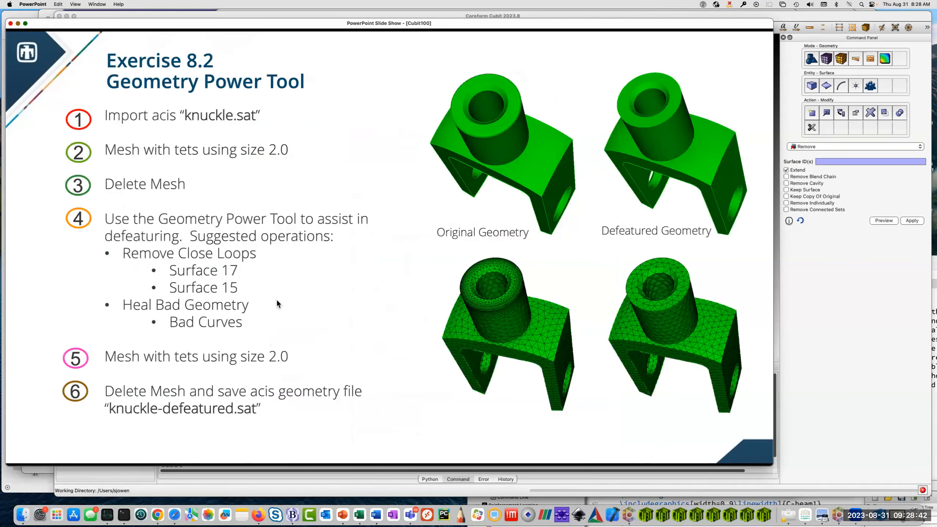
{"action": "key", "text": "Right"}
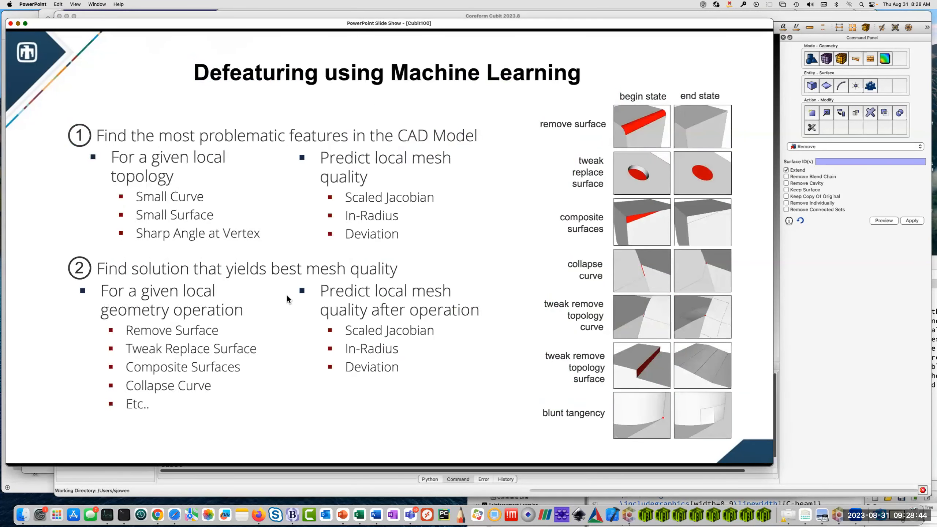
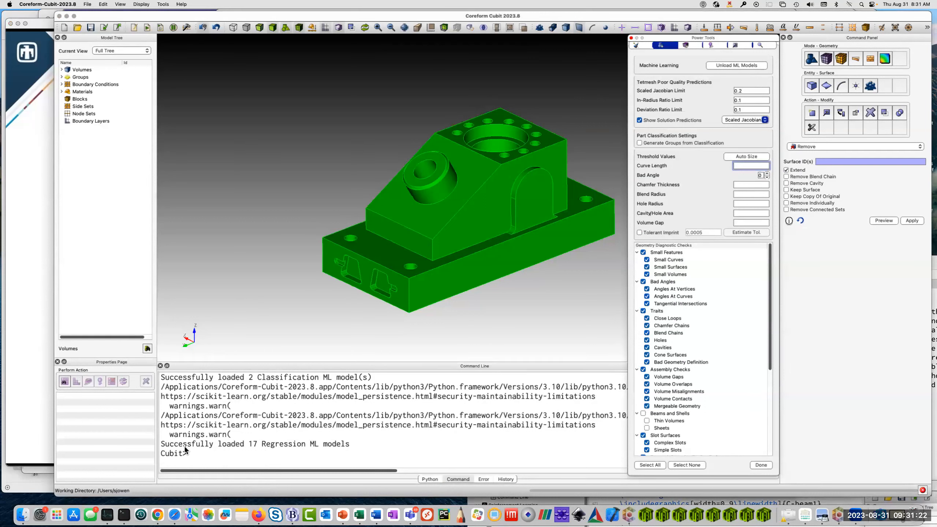
Review the load messages for the classification and regression ML models and look through the available geometry diagnostic checks.
{"action": "left_click", "coordinate": [186, 445]}
{"action": "left_click_drag", "start_coordinate": [161, 445], "coordinate": [361, 447]}
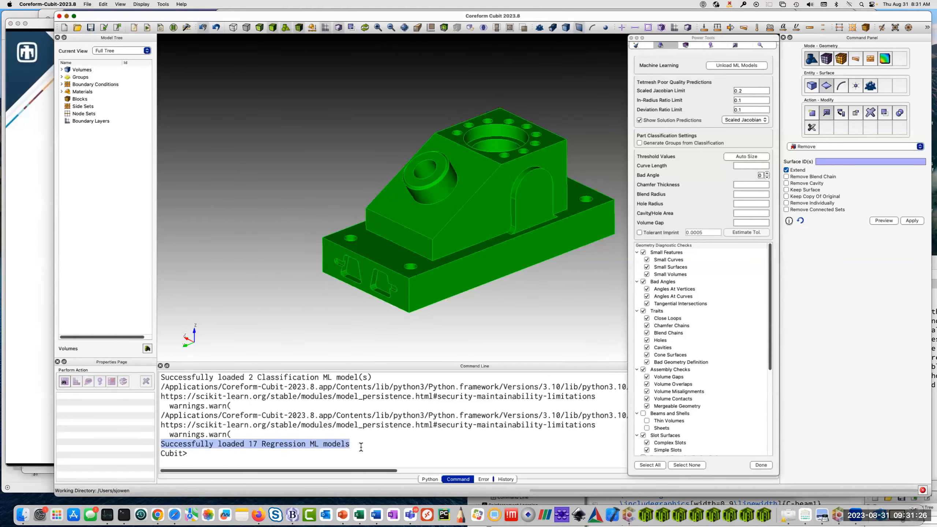
{"action": "left_click", "coordinate": [296, 445]}
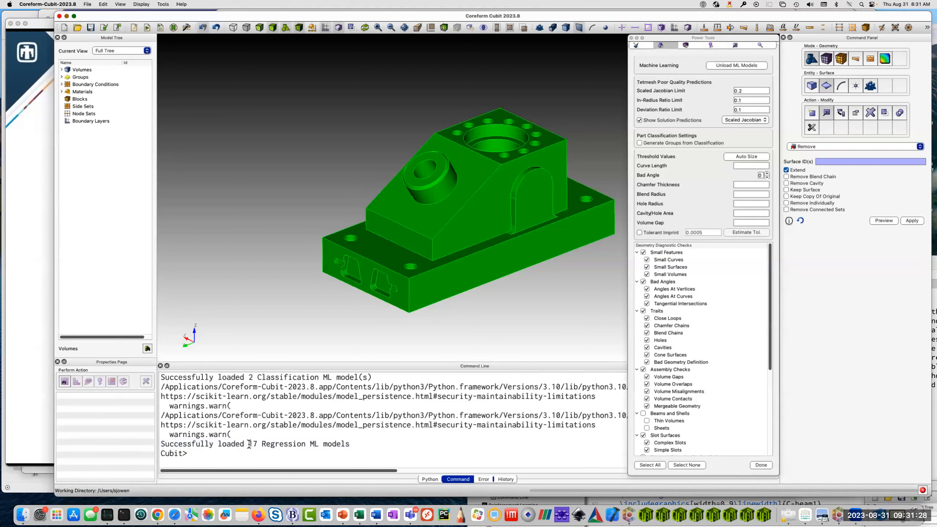
{"action": "left_click_drag", "start_coordinate": [249, 444], "coordinate": [315, 447]}
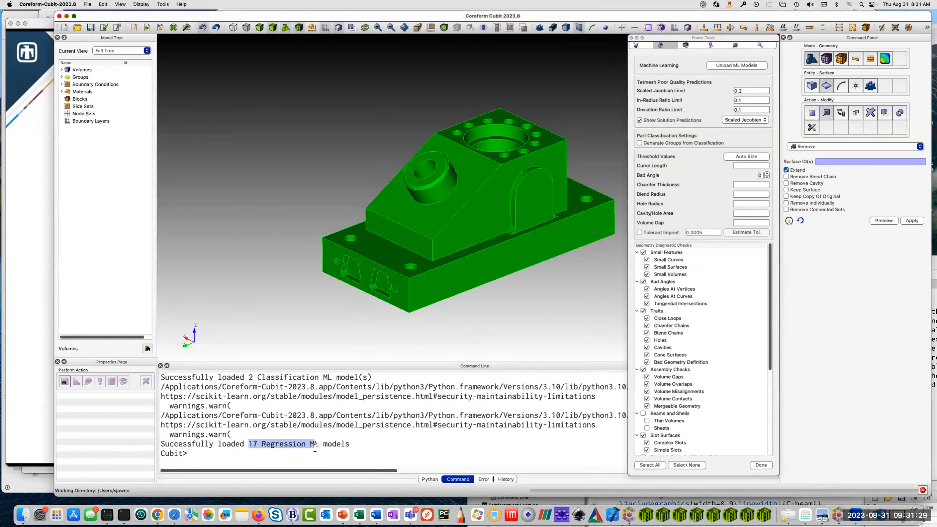
{"action": "left_click", "coordinate": [335, 445]}
{"action": "scroll", "coordinate": [738, 300], "scroll_direction": "down", "scroll_amount": 6}
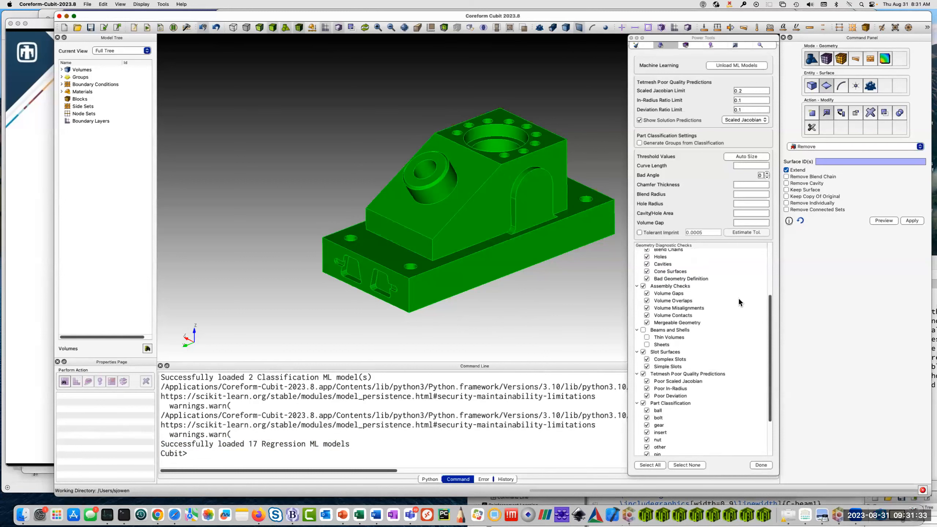
{"action": "scroll", "coordinate": [701, 385], "scroll_direction": "up", "scroll_amount": 5}
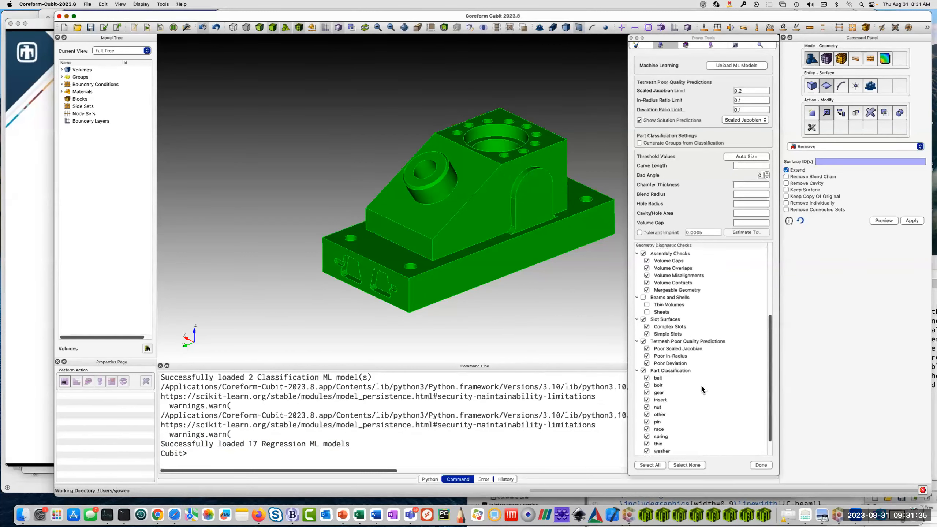
{"action": "scroll", "coordinate": [701, 386], "scroll_direction": "up", "scroll_amount": 5}
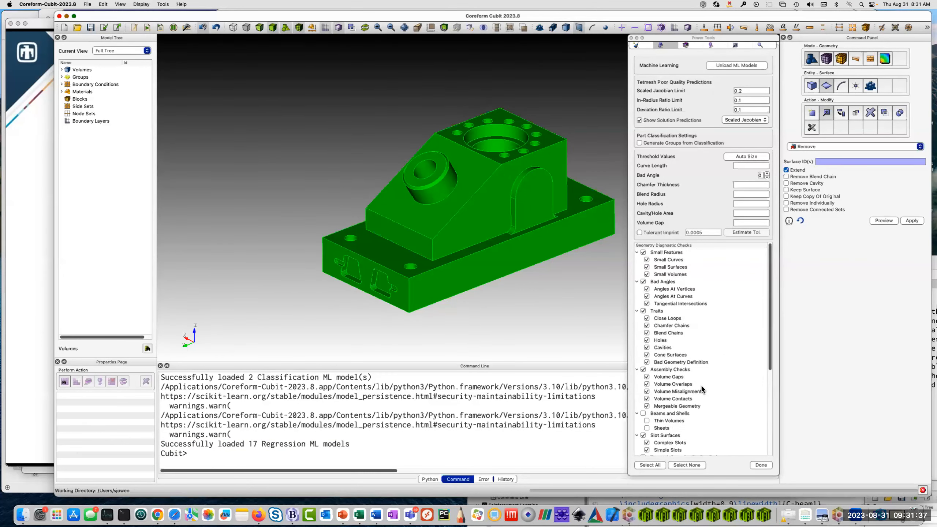
Reload the machine learning models and deselect all geometry diagnostic checks.
{"action": "left_click", "coordinate": [742, 66]}
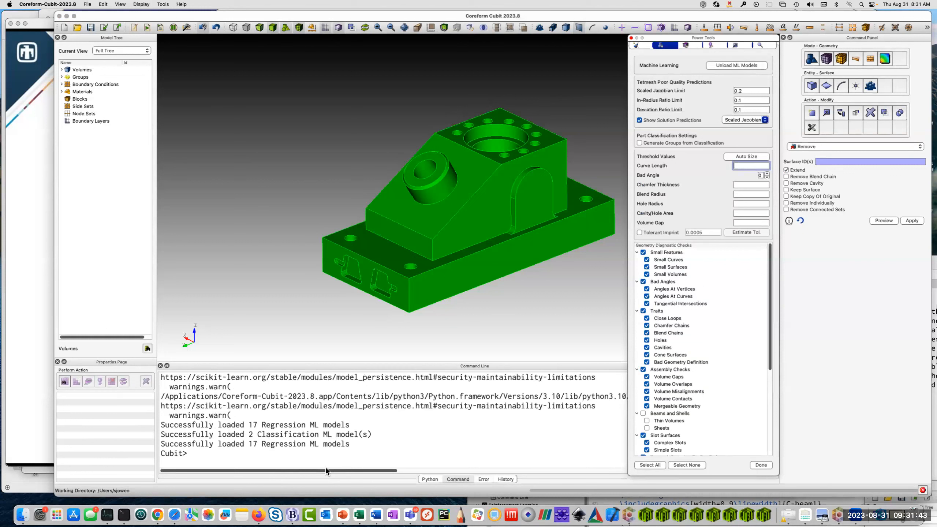
{"action": "scroll", "coordinate": [725, 342], "scroll_direction": "down", "scroll_amount": 7}
{"action": "scroll", "coordinate": [725, 342], "scroll_direction": "up", "scroll_amount": 7}
{"action": "right_click", "coordinate": [728, 294]}
{"action": "left_click", "coordinate": [749, 298]}
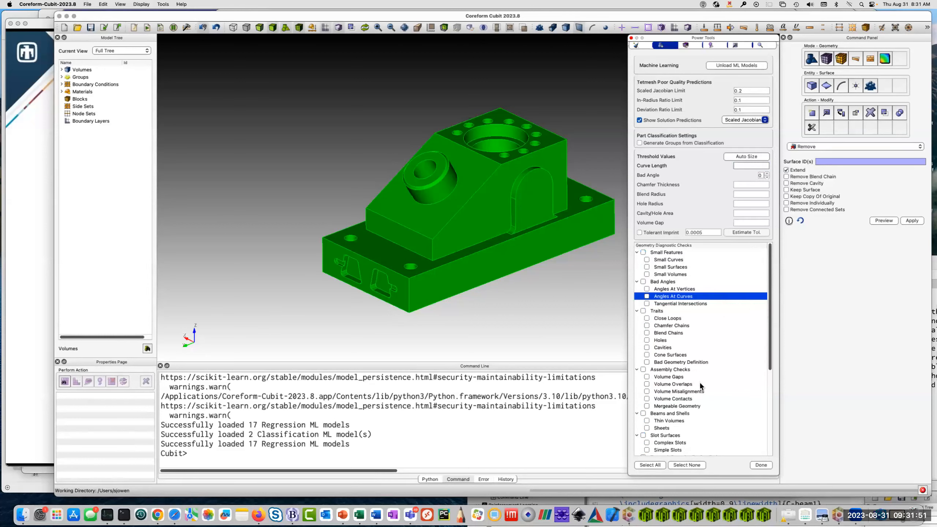
Collapse the diagnostic check list and enable all Tetmesh Poor Quality Predictions: Poor Scaled Jacobian, Poor In-Radius and Poor Deviation.
{"action": "scroll", "coordinate": [733, 355], "scroll_direction": "down", "scroll_amount": 6}
{"action": "scroll", "coordinate": [731, 340], "scroll_direction": "up", "scroll_amount": 6}
{"action": "right_click", "coordinate": [730, 326]}
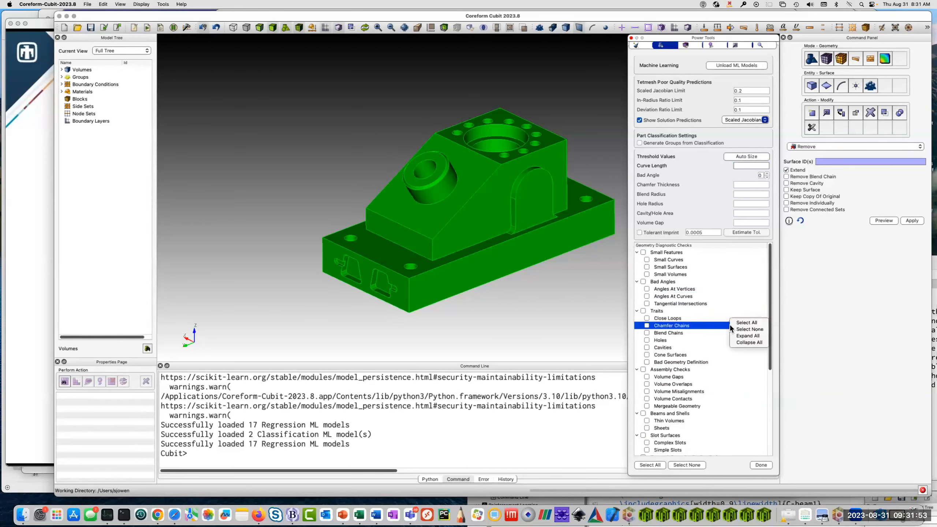
{"action": "left_click", "coordinate": [746, 342]}
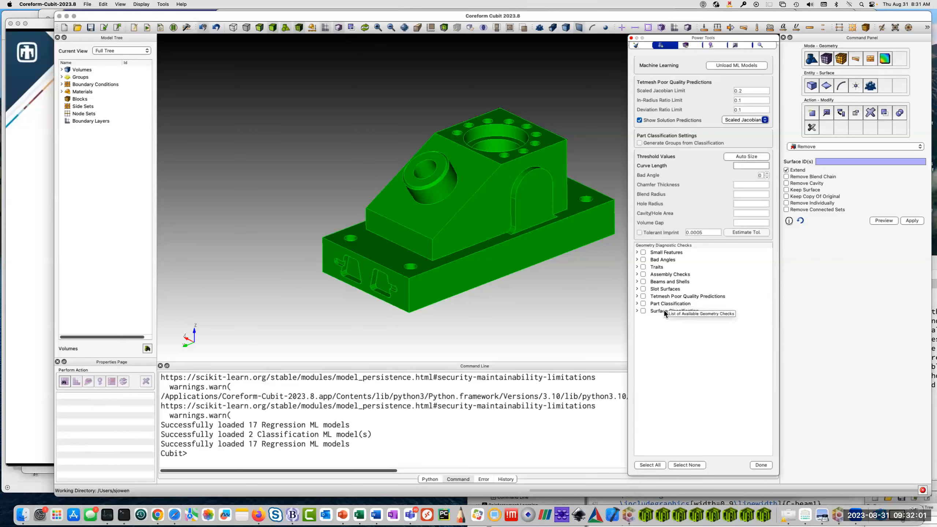
{"action": "left_click", "coordinate": [637, 296]}
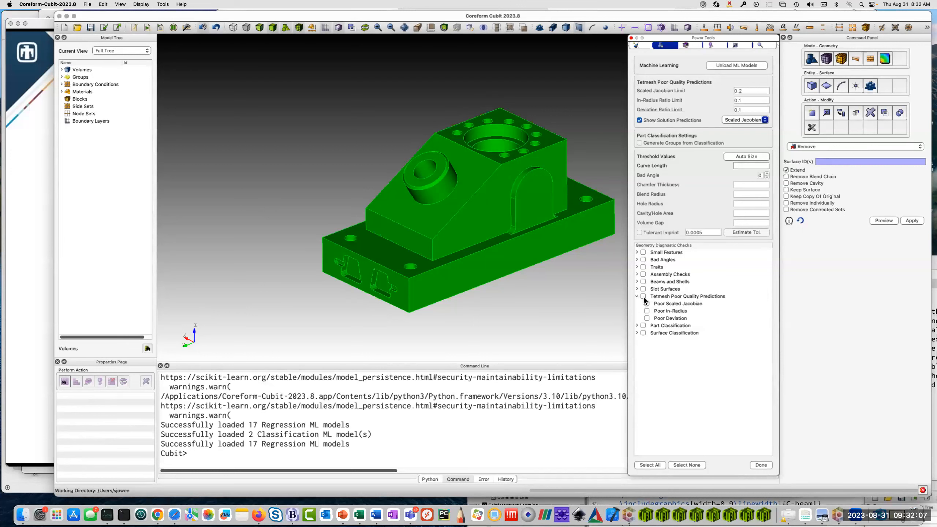
{"action": "left_click", "coordinate": [644, 297]}
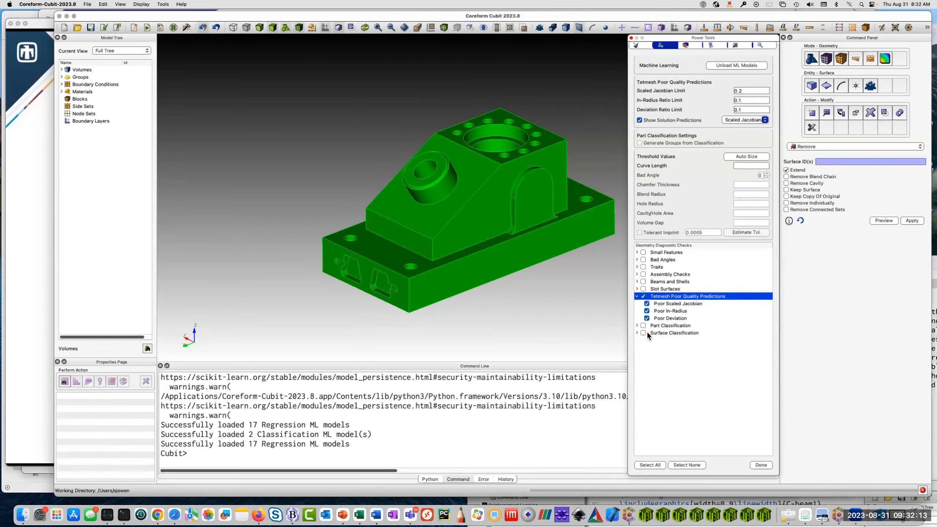
{"action": "left_click", "coordinate": [637, 325]}
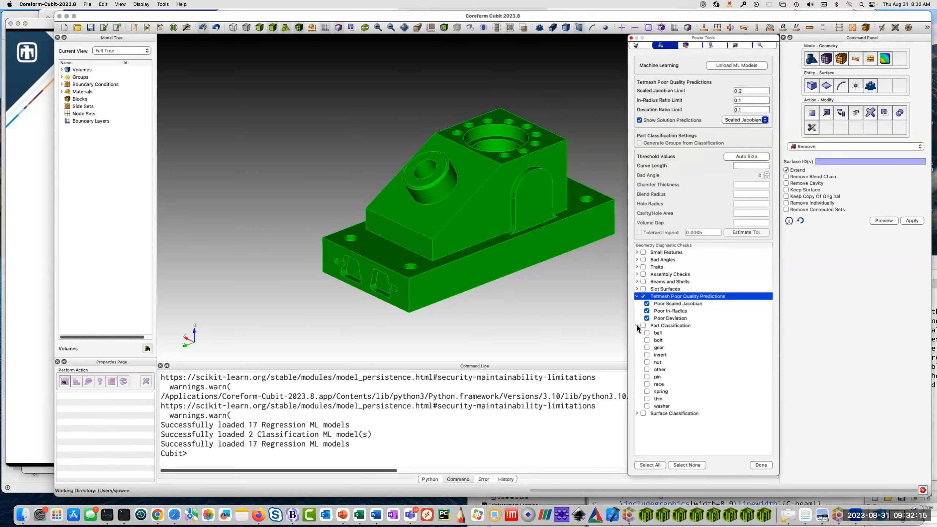
{"action": "left_click", "coordinate": [637, 326]}
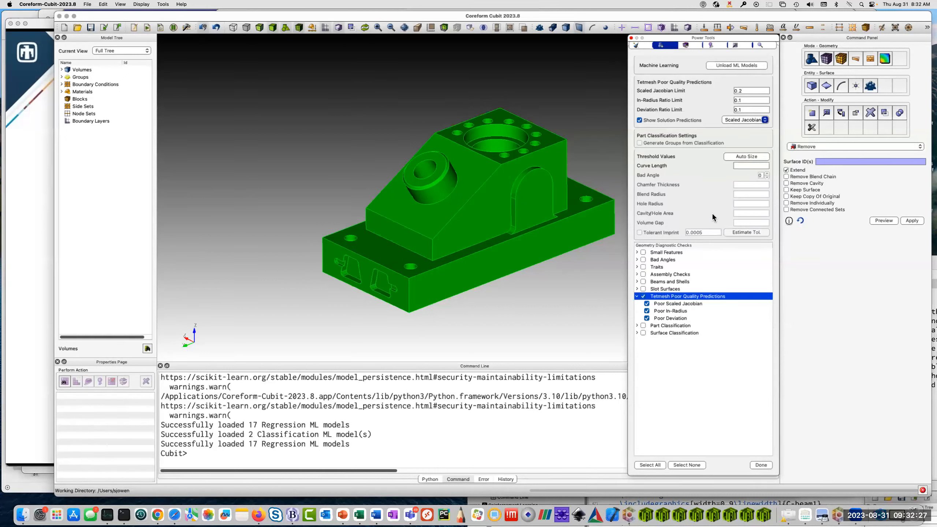
Auto-size the analysis threshold values, set the scaled Jacobian limit to 0.2 and accept the options.
{"action": "left_click", "coordinate": [757, 155]}
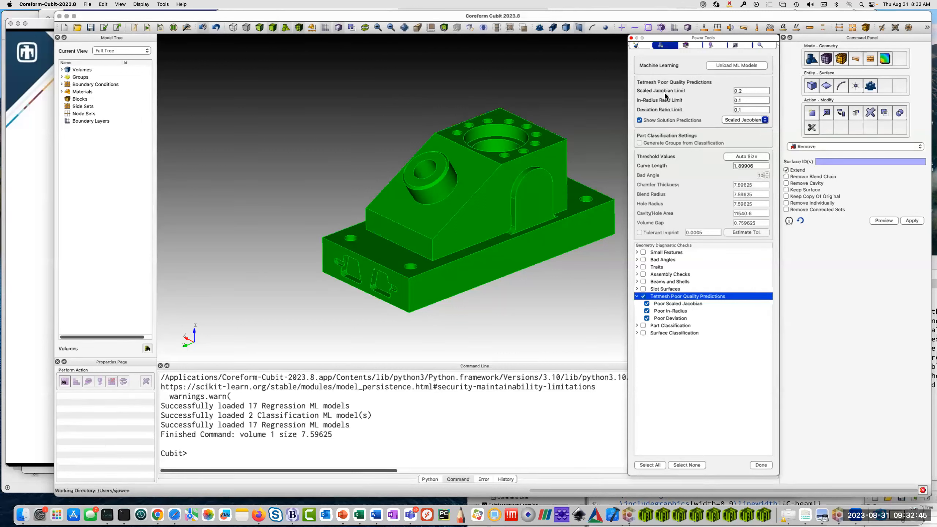
{"action": "left_click", "coordinate": [749, 91]}
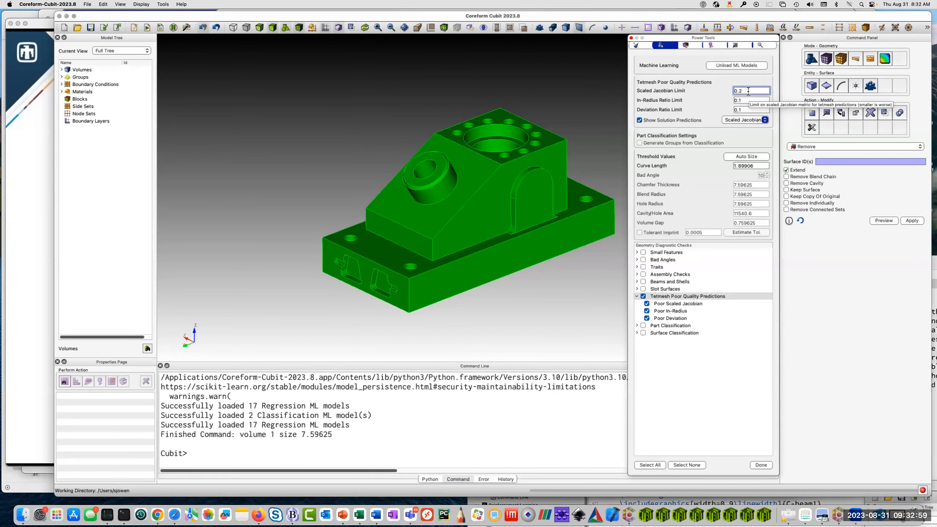
{"action": "key", "text": "BackSpace"}
{"action": "type", "text": "1"}
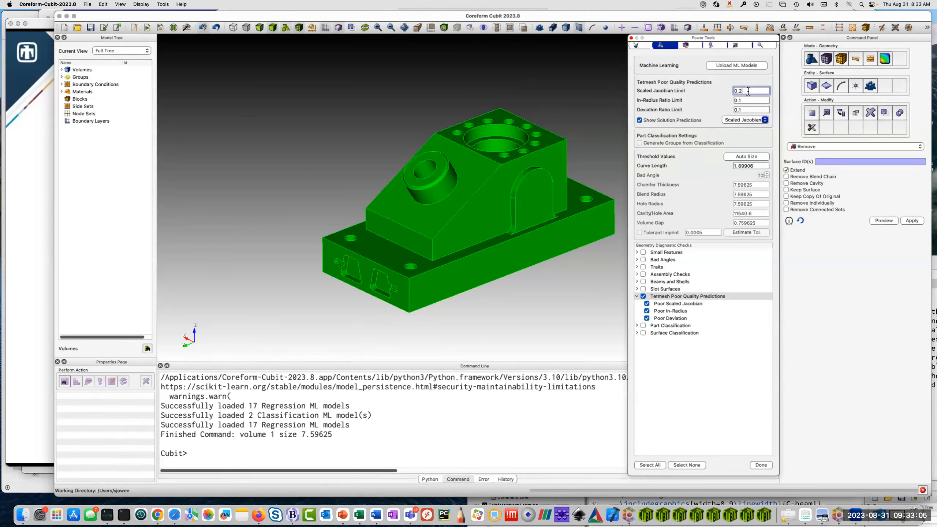
{"action": "left_click", "coordinate": [762, 464]}
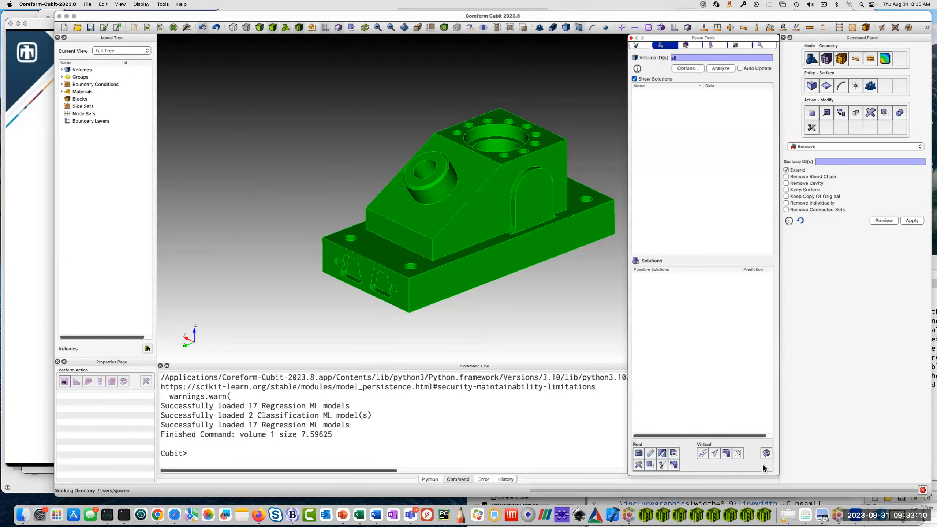
Analyze all volumes and expand the Poor Scaled Jacobian and Poor In-Radius predictions.
{"action": "left_click", "coordinate": [730, 69]}
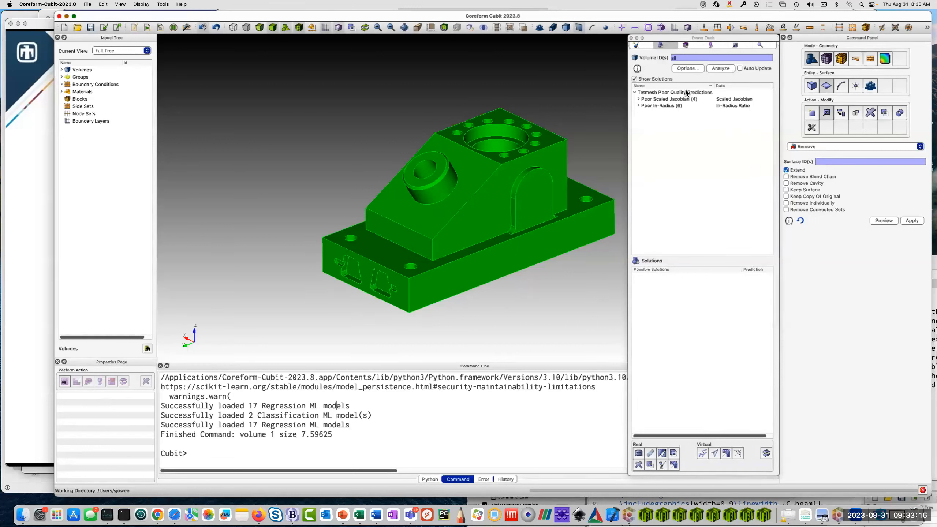
{"action": "left_click", "coordinate": [639, 98]}
{"action": "left_click", "coordinate": [637, 135]}
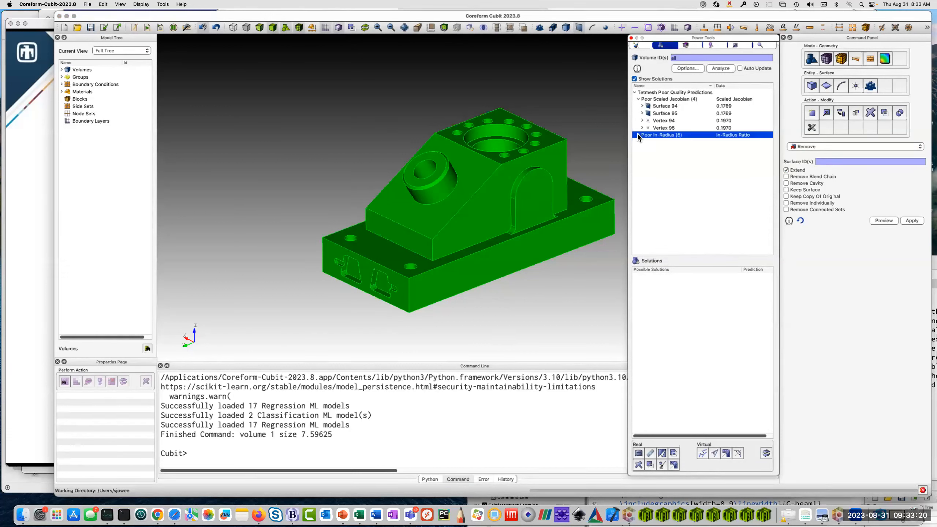
{"action": "left_click", "coordinate": [638, 135]}
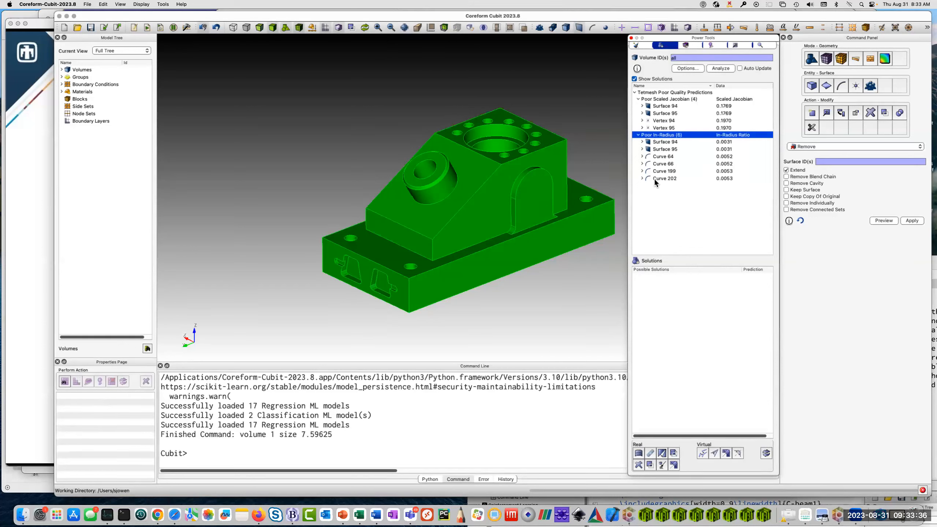
Zoom to Surface 94 from the Poor Scaled Jacobian results and inspect the sliver at the slot's rounded end.
{"action": "left_click", "coordinate": [668, 106]}
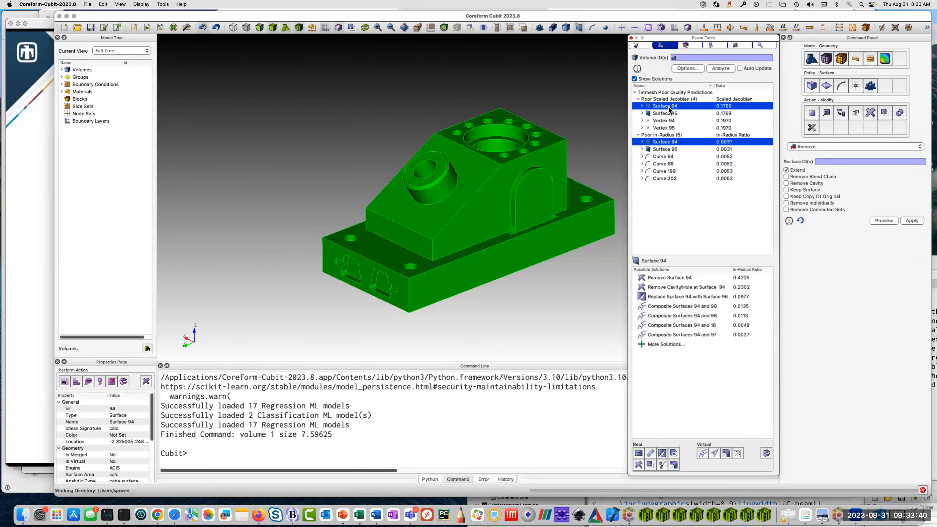
{"action": "right_click", "coordinate": [667, 106]}
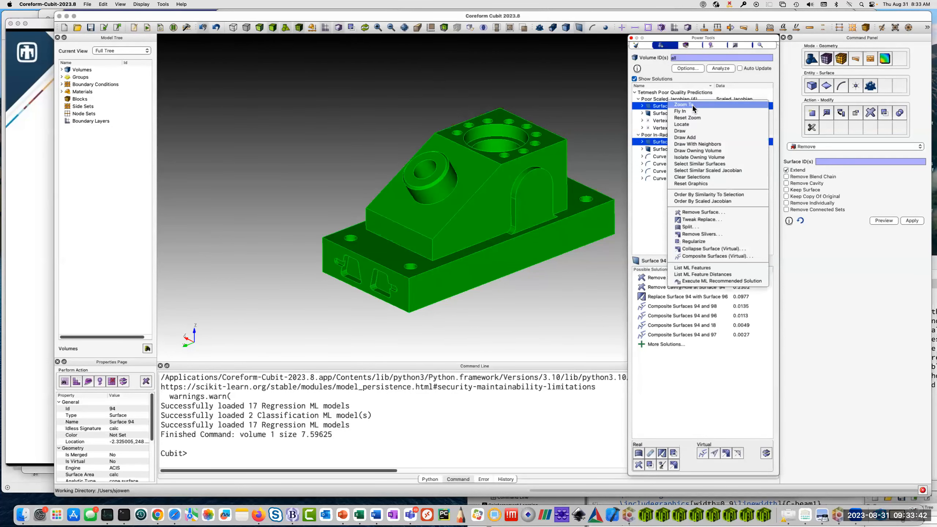
{"action": "left_click", "coordinate": [693, 105]}
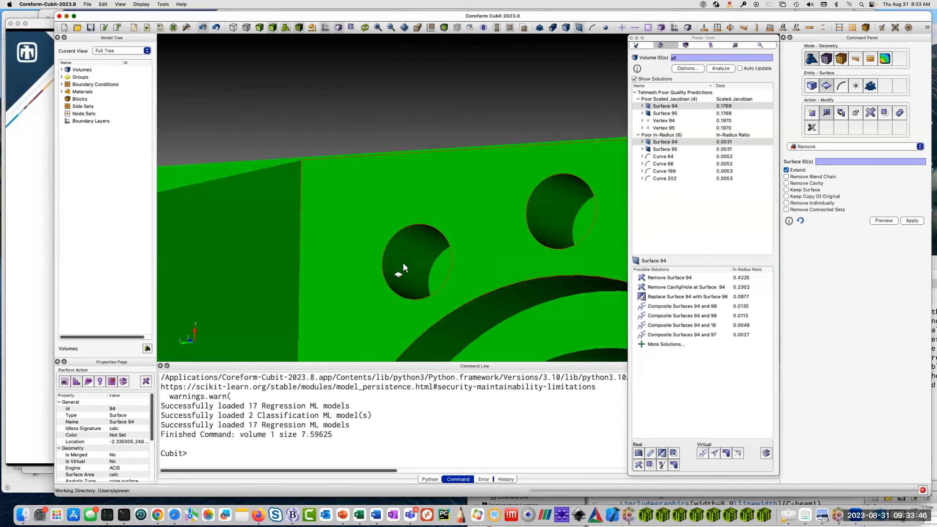
{"action": "left_click_drag", "start_coordinate": [403, 262], "coordinate": [490, 176]}
{"action": "scroll", "coordinate": [494, 175], "scroll_direction": "up", "scroll_amount": 5}
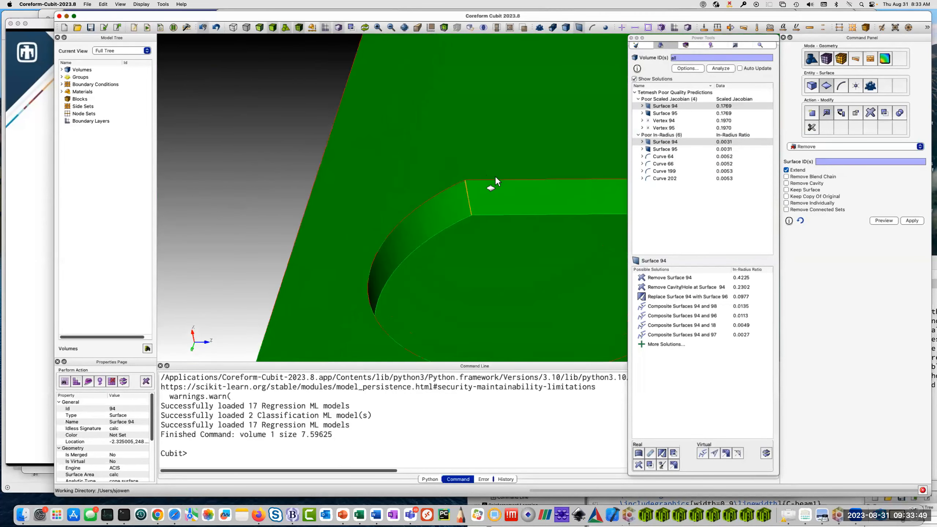
{"action": "scroll", "coordinate": [495, 176], "scroll_direction": "up", "scroll_amount": 2}
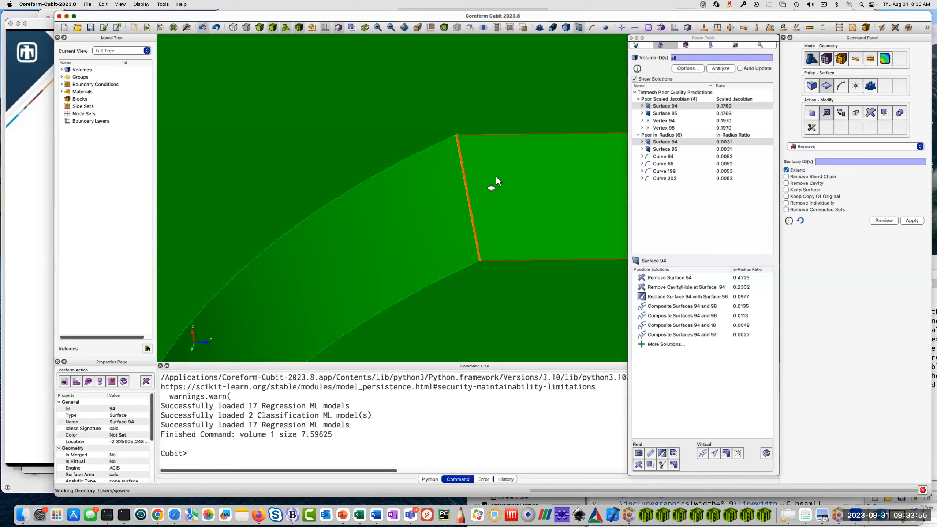
Compare the predictions and suggested solutions for Surface 94 under Poor Scaled Jacobian and Poor In-Radius.
{"action": "left_click", "coordinate": [691, 105]}
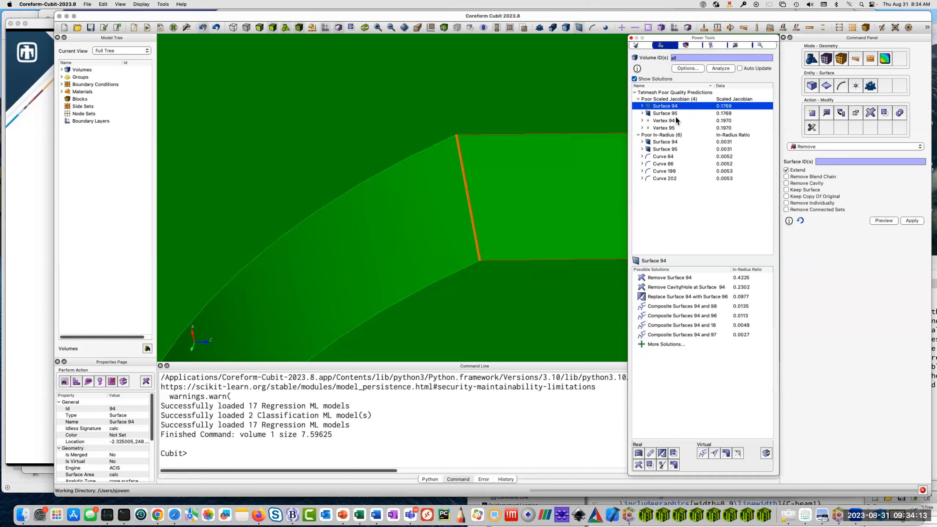
{"action": "left_click", "coordinate": [668, 142]}
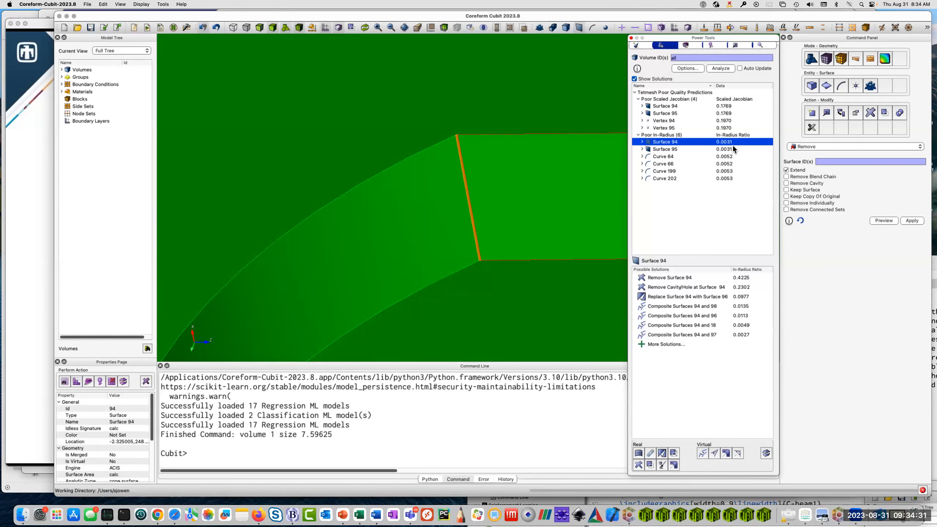
{"action": "left_click", "coordinate": [674, 107]}
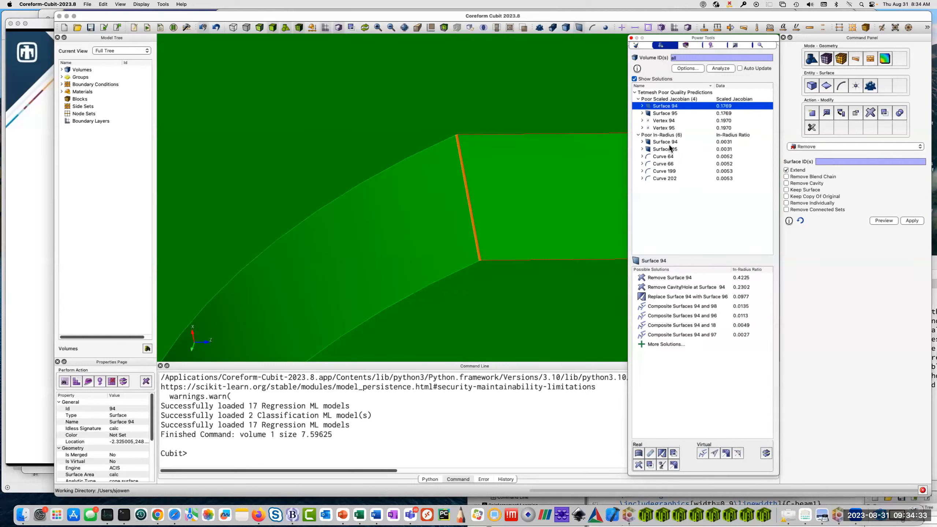
{"action": "left_click", "coordinate": [669, 141]}
{"action": "left_click", "coordinate": [669, 107]}
Preview the suggested removal of Surface 94 with extension of the adjacent surfaces, inspect it and apply it.
{"action": "left_click", "coordinate": [685, 280]}
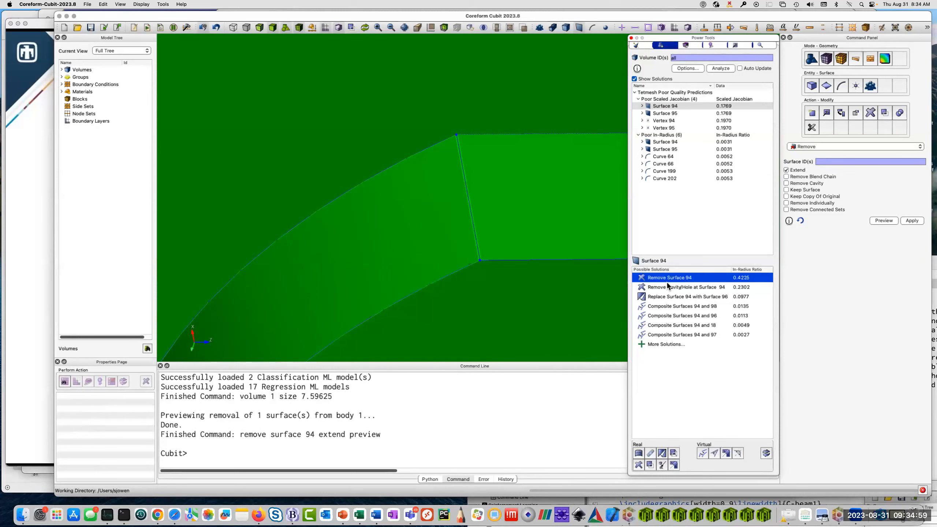
{"action": "left_click_drag", "start_coordinate": [434, 164], "coordinate": [552, 243]}
{"action": "scroll", "coordinate": [468, 185], "scroll_direction": "up", "scroll_amount": 8}
{"action": "scroll", "coordinate": [468, 185], "scroll_direction": "down", "scroll_amount": 3}
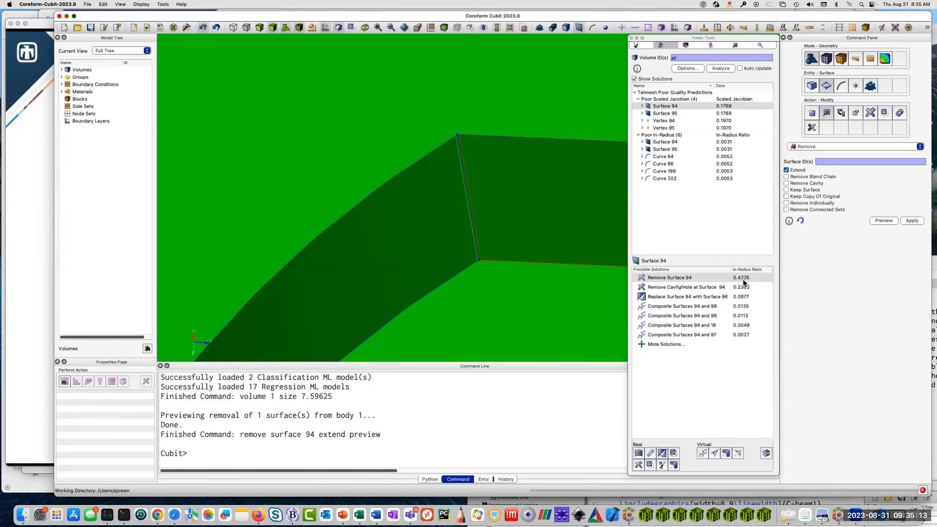
{"action": "double_click", "coordinate": [692, 279]}
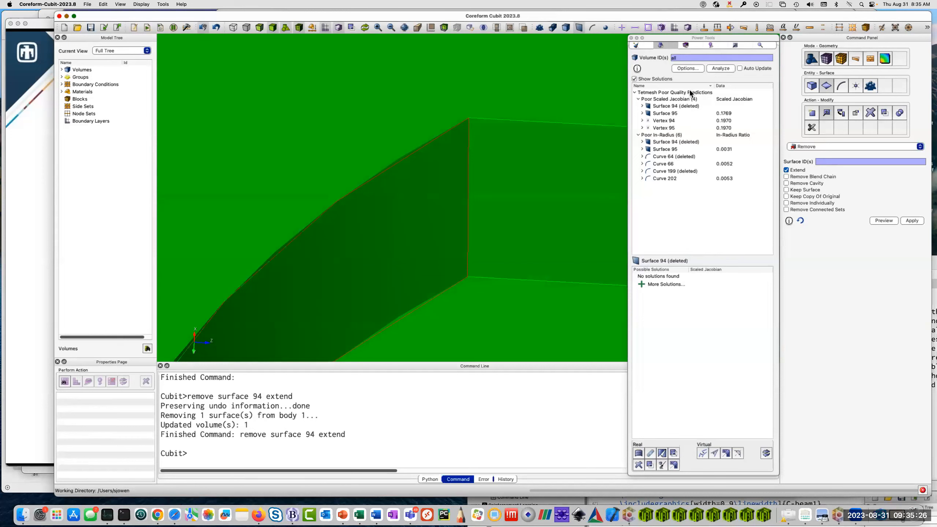
Analyze all volumes again and zoom to Surface 95 from the Poor Scaled Jacobian results.
{"action": "left_click", "coordinate": [727, 68]}
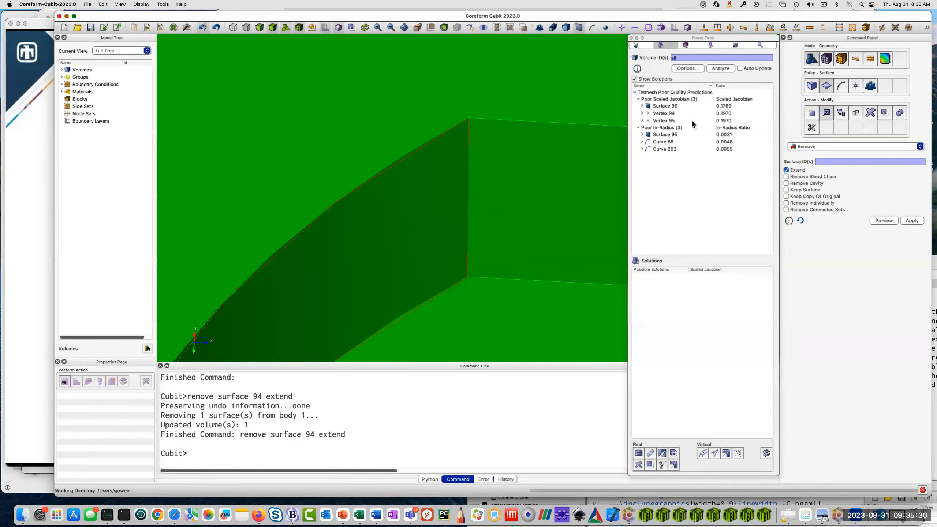
{"action": "left_click", "coordinate": [668, 106]}
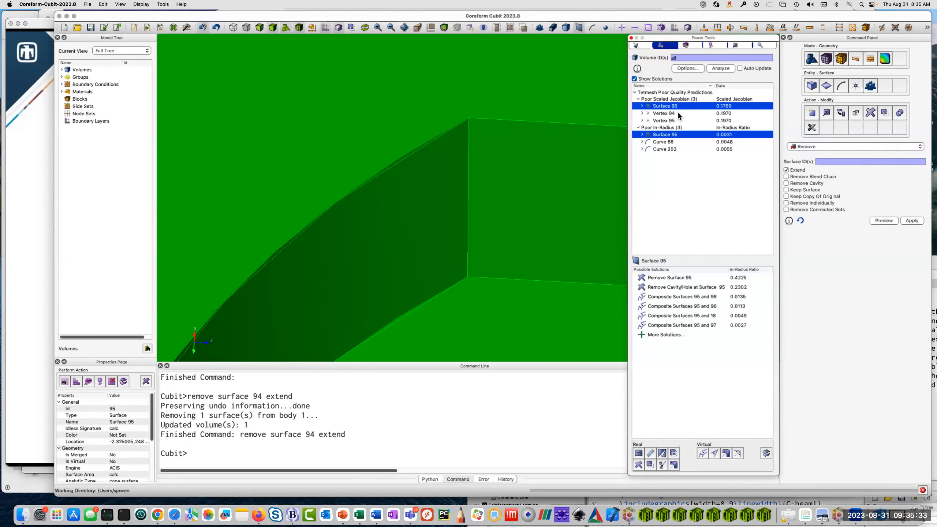
{"action": "right_click", "coordinate": [684, 106]}
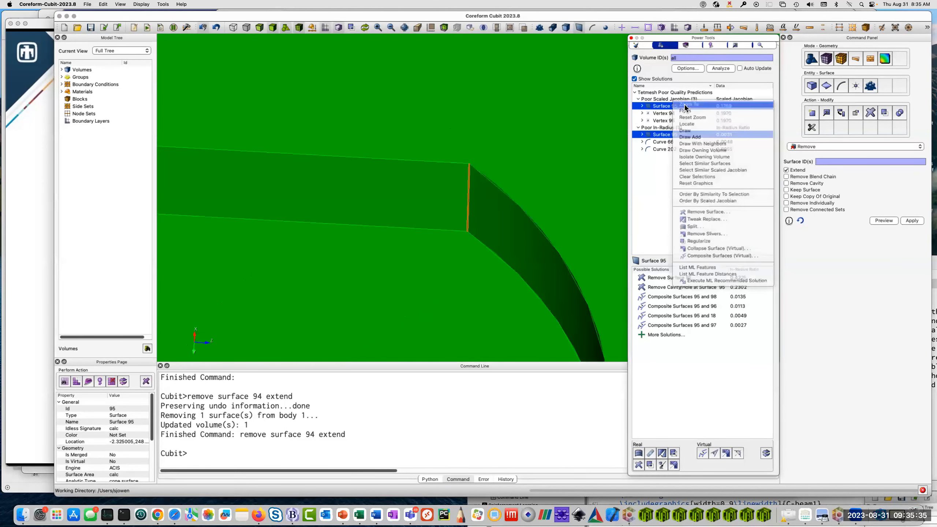
Zoom to Surface 95 from the Poor Scaled Jacobian results, preview its suggested removal and apply it.
{"action": "left_click", "coordinate": [685, 105]}
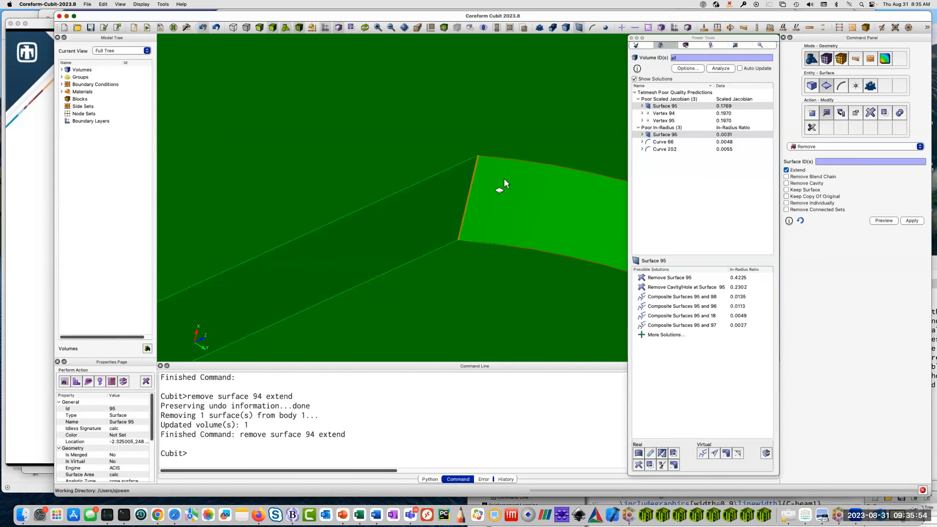
{"action": "left_click", "coordinate": [676, 106]}
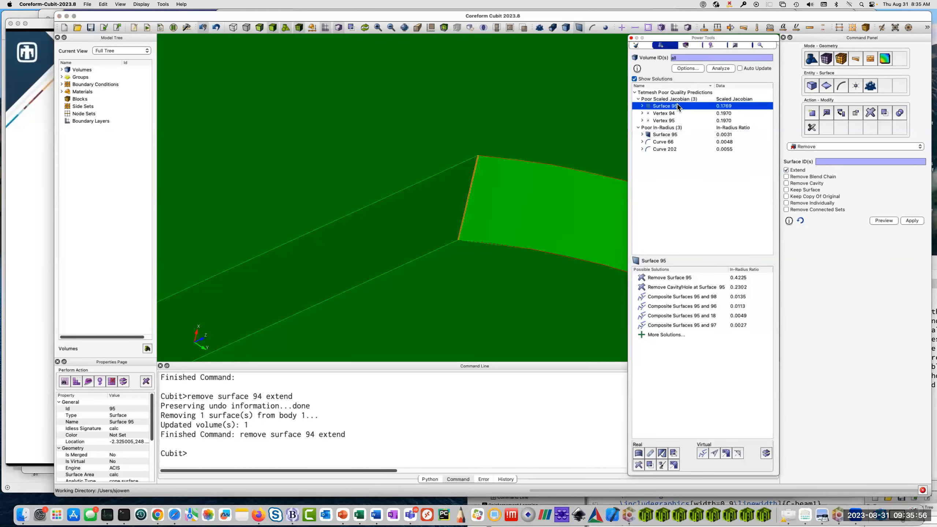
{"action": "left_click", "coordinate": [682, 277]}
{"action": "double_click", "coordinate": [689, 278]}
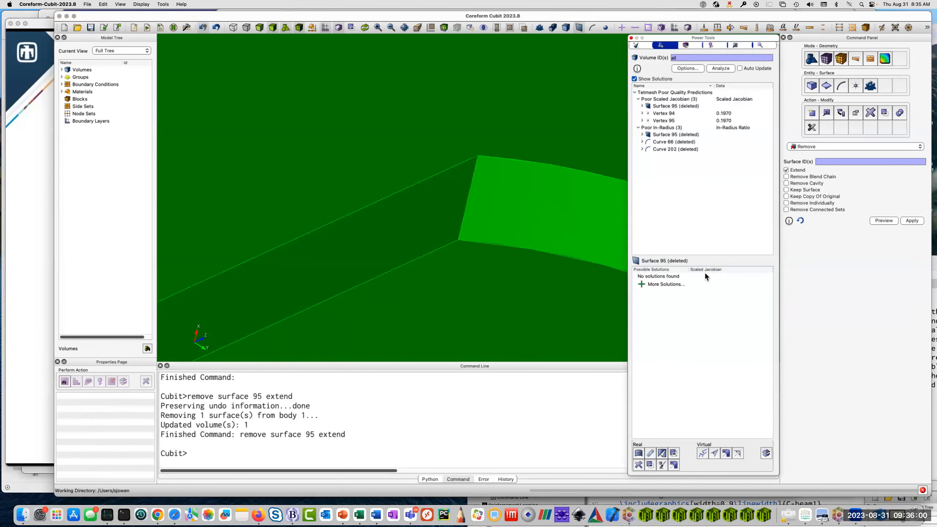
Zoom to Vertex 94 from the Poor Scaled Jacobian results and inspect the tangency at the base of the curved surface.
{"action": "left_click", "coordinate": [673, 114]}
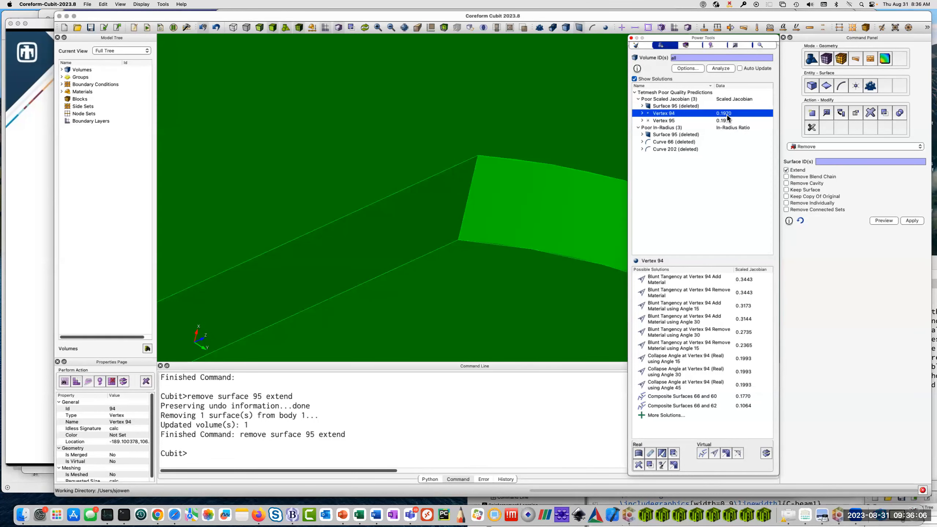
{"action": "right_click", "coordinate": [662, 115]}
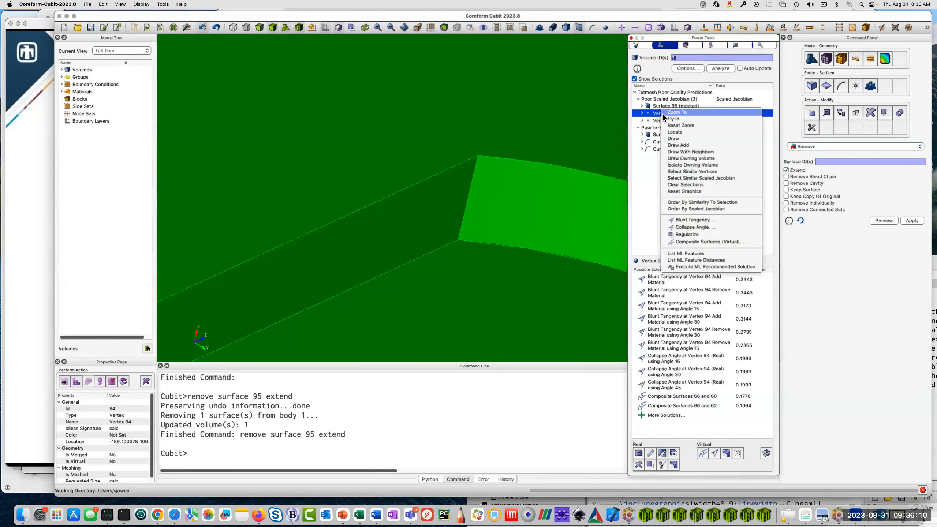
{"action": "left_click", "coordinate": [662, 114]}
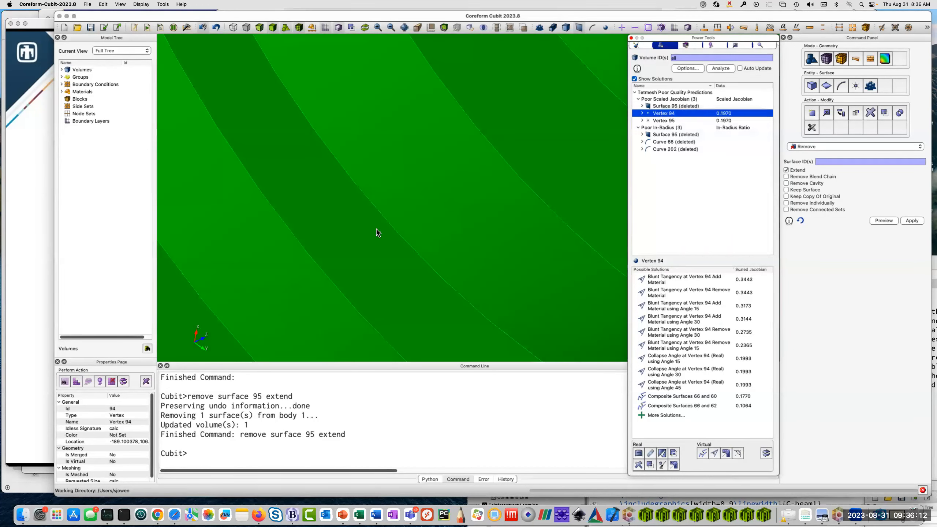
{"action": "left_click_drag", "start_coordinate": [376, 229], "coordinate": [447, 191]}
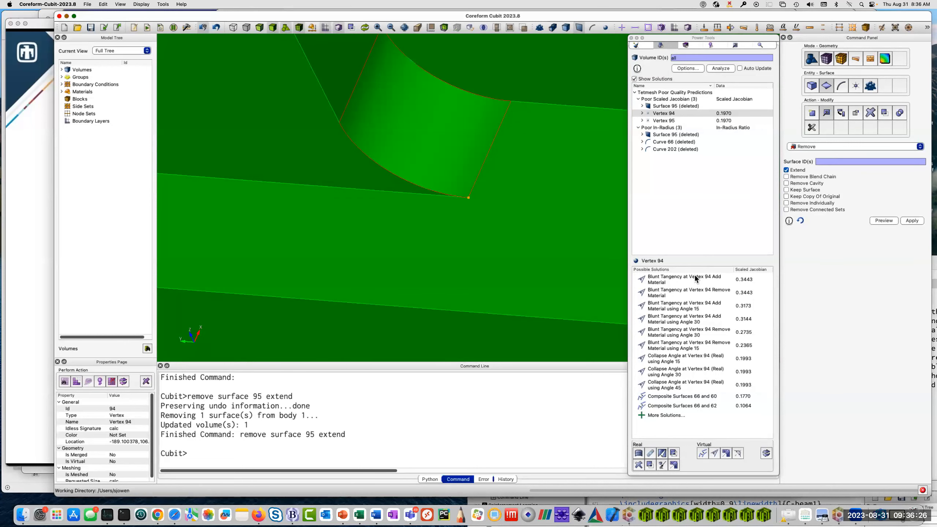
Compare previews of blunting the tangency at Vertex 94 by adding or removing material, including the angle 15 and 30 variants.
{"action": "left_click", "coordinate": [679, 277]}
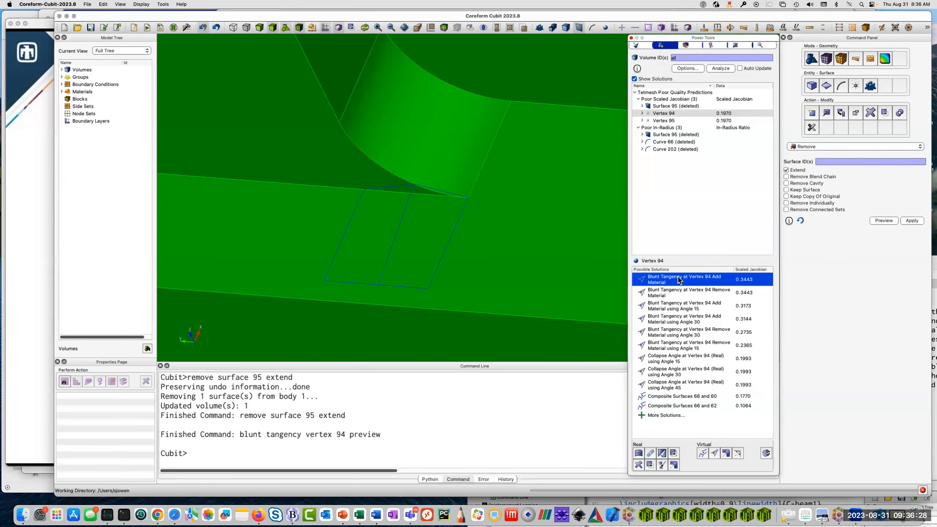
{"action": "left_click", "coordinate": [674, 296]}
{"action": "left_click", "coordinate": [674, 307]}
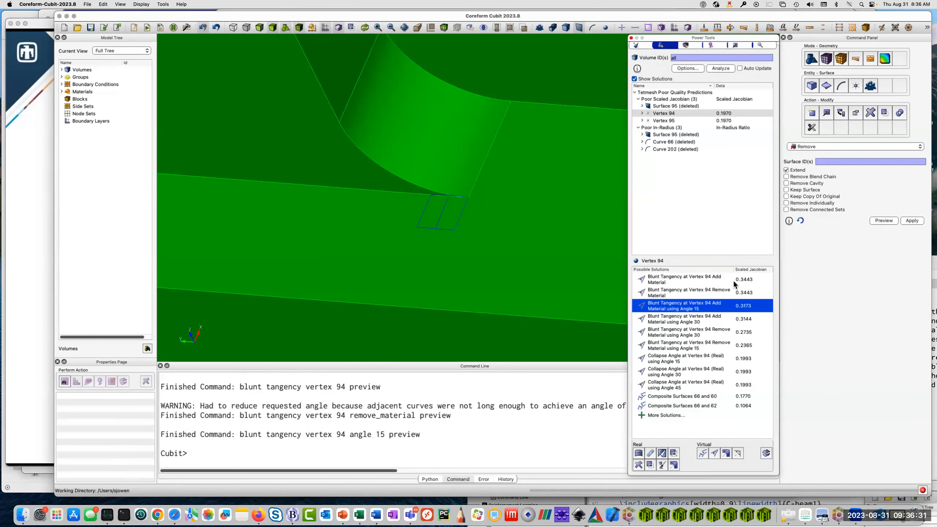
{"action": "left_click", "coordinate": [734, 281]}
{"action": "left_click", "coordinate": [721, 297]}
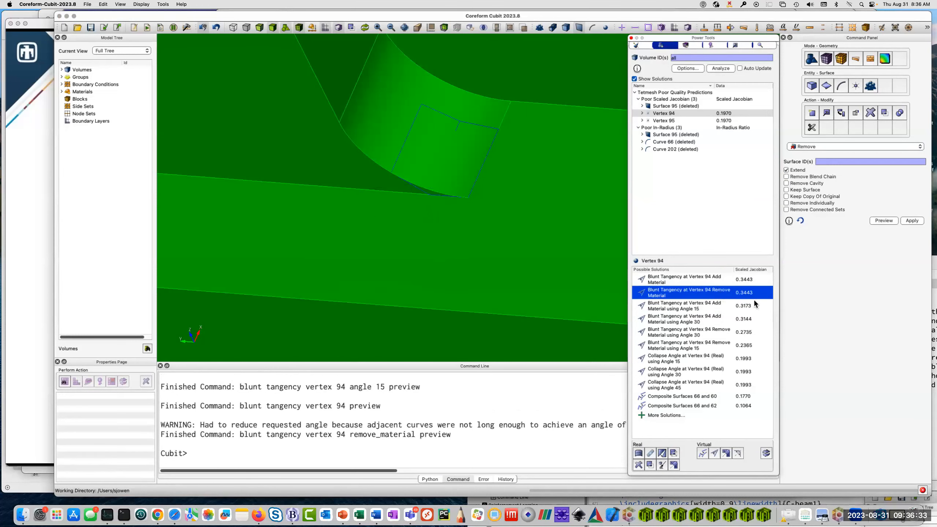
{"action": "left_click", "coordinate": [692, 282]}
{"action": "left_click", "coordinate": [690, 294]}
{"action": "left_click", "coordinate": [688, 276]}
{"action": "left_click", "coordinate": [691, 292]}
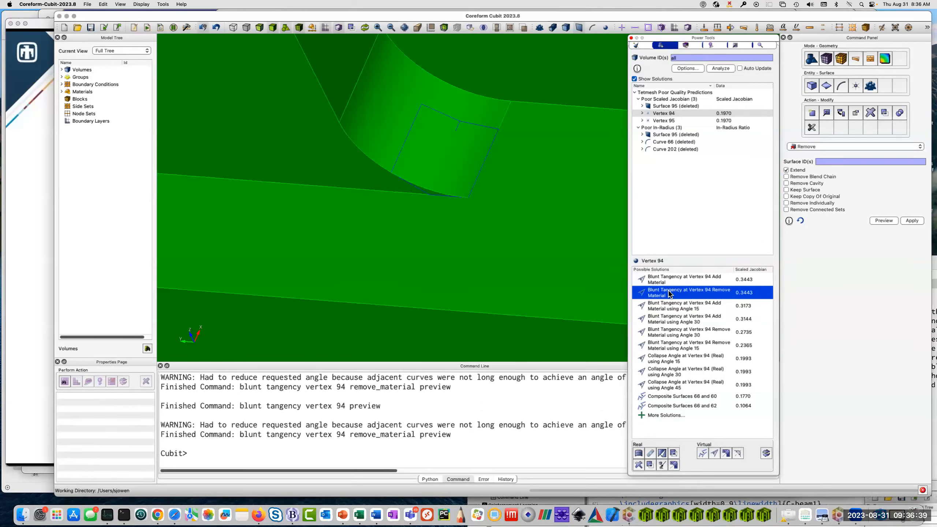
{"action": "left_click", "coordinate": [681, 308]}
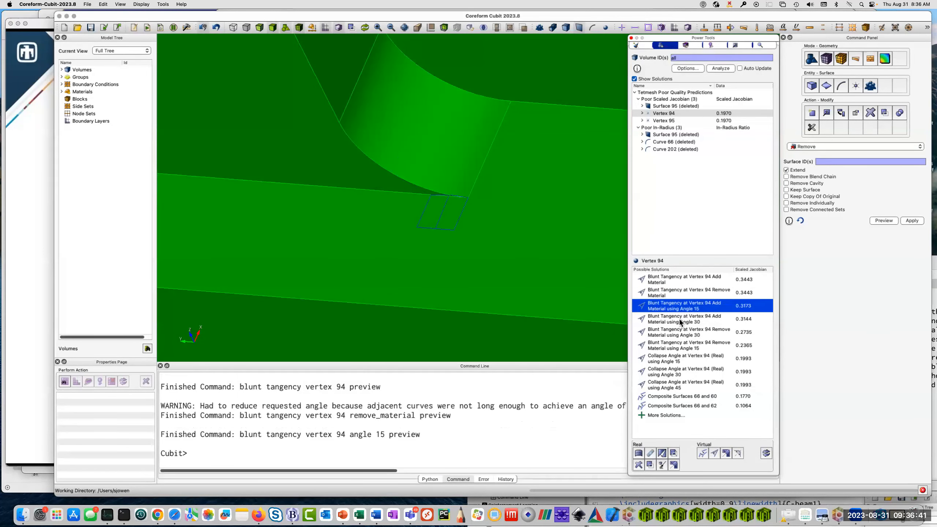
{"action": "left_click", "coordinate": [681, 321]}
{"action": "left_click", "coordinate": [682, 334]}
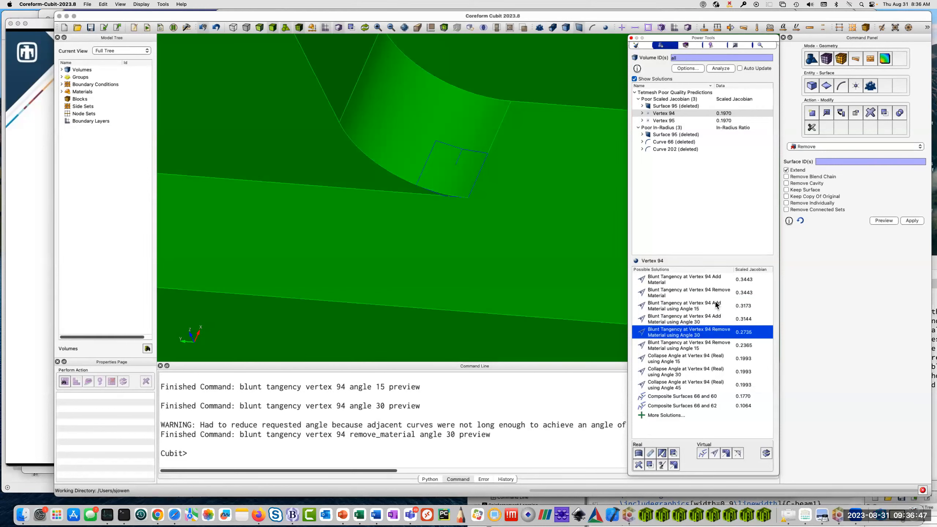
Apply the Blunt Tangency solution at Vertex 94 that adds material without a set angle, and analyze all volumes again.
{"action": "left_click", "coordinate": [692, 279]}
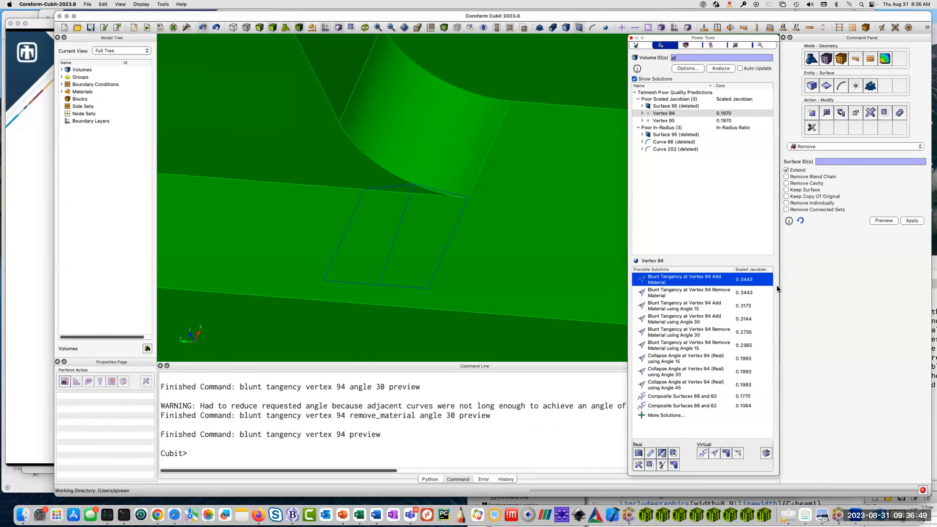
{"action": "double_click", "coordinate": [707, 281]}
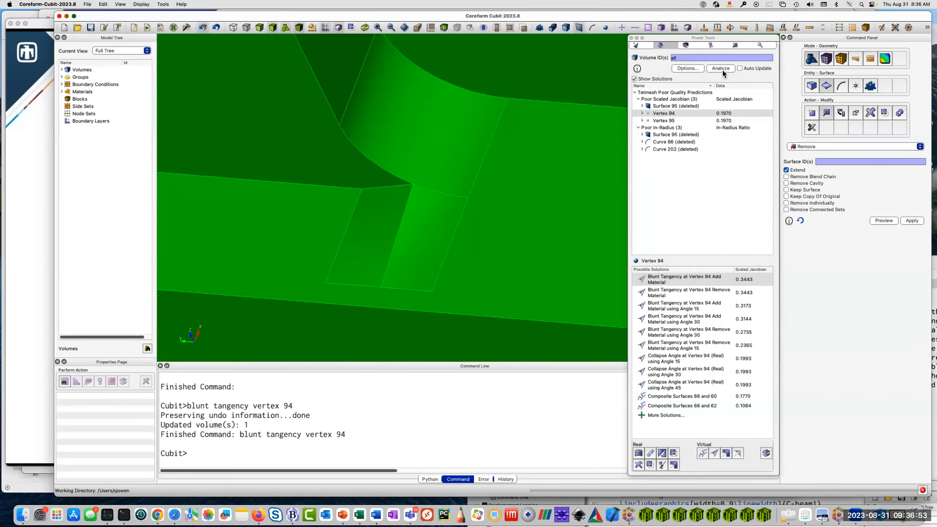
{"action": "left_click", "coordinate": [721, 69]}
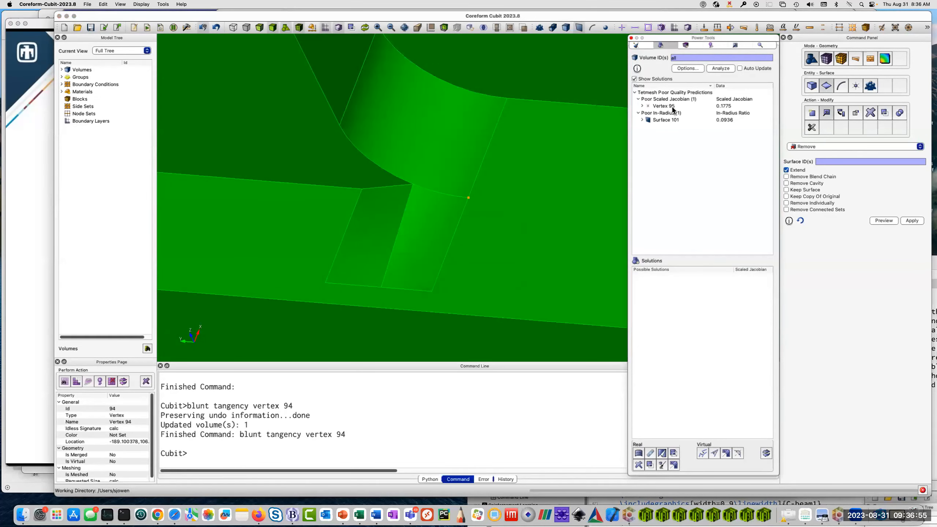
Zoom to Vertex 95 from the updated Poor Scaled Jacobian results and inspect the tangency there.
{"action": "left_click", "coordinate": [671, 106]}
{"action": "right_click", "coordinate": [672, 106]}
{"action": "left_click", "coordinate": [699, 105]}
{"action": "left_click_drag", "start_coordinate": [346, 220], "coordinate": [508, 209]}
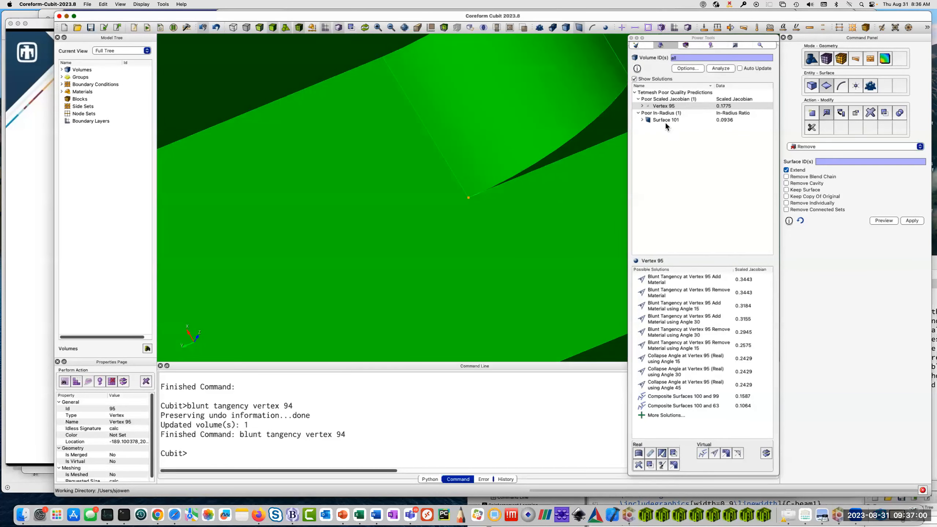
Preview blunting the tangency at Vertex 95 by adding and by removing material, apply the Remove Material solution and inspect the part.
{"action": "left_click", "coordinate": [671, 279]}
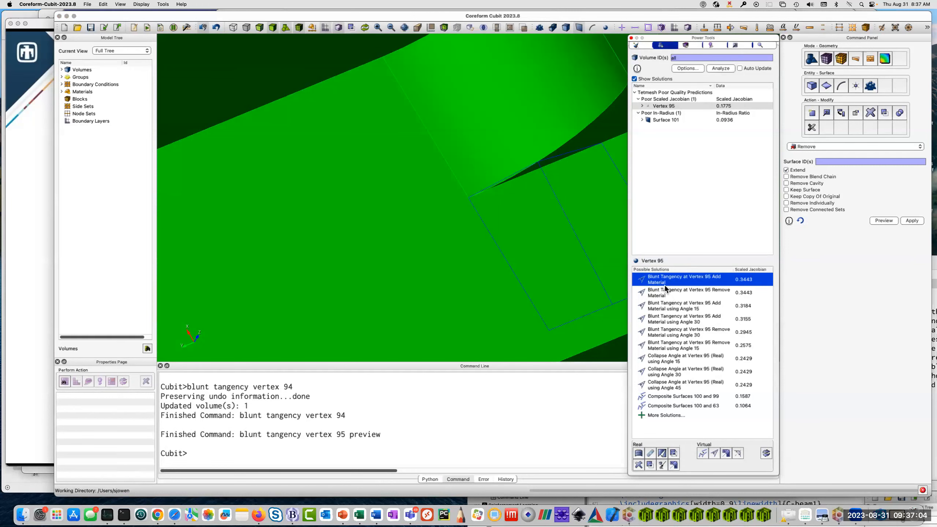
{"action": "left_click", "coordinate": [668, 292]}
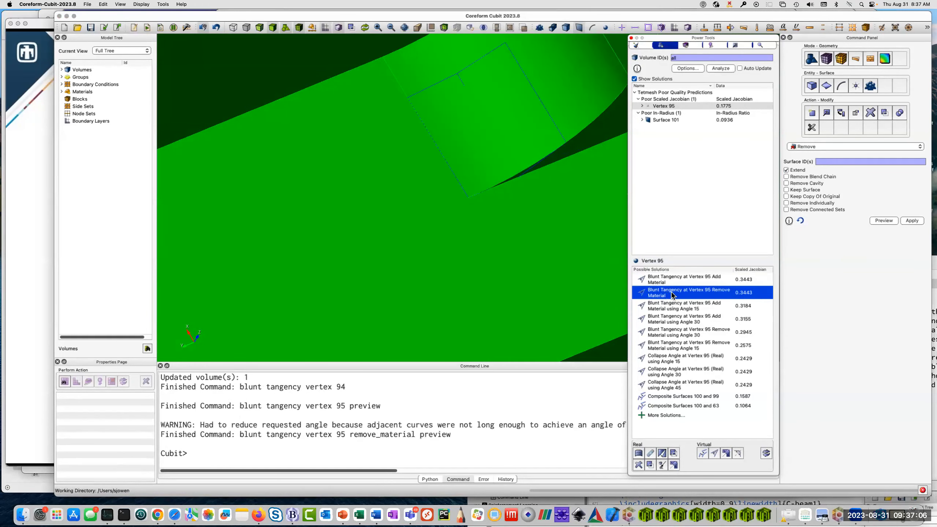
{"action": "double_click", "coordinate": [670, 291]}
{"action": "scroll", "coordinate": [516, 236], "scroll_direction": "down", "scroll_amount": 15}
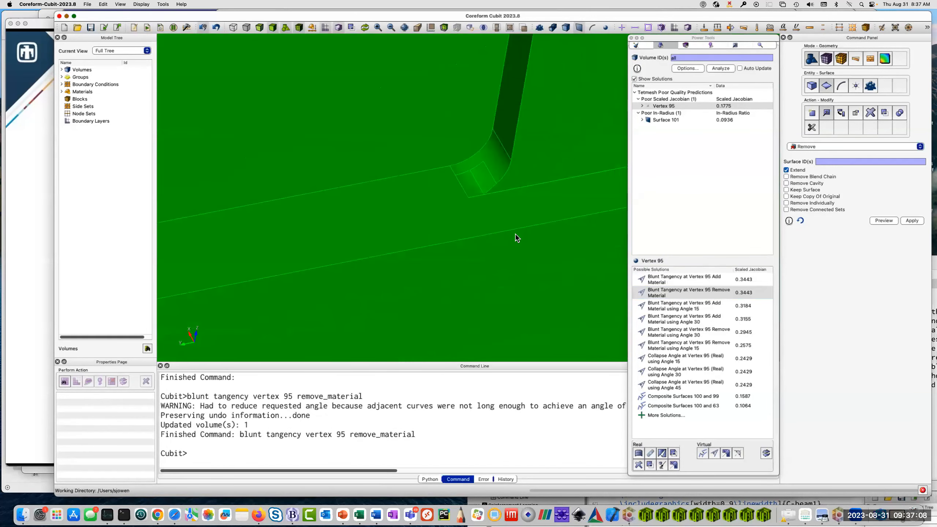
{"action": "left_click_drag", "start_coordinate": [484, 247], "coordinate": [360, 204]}
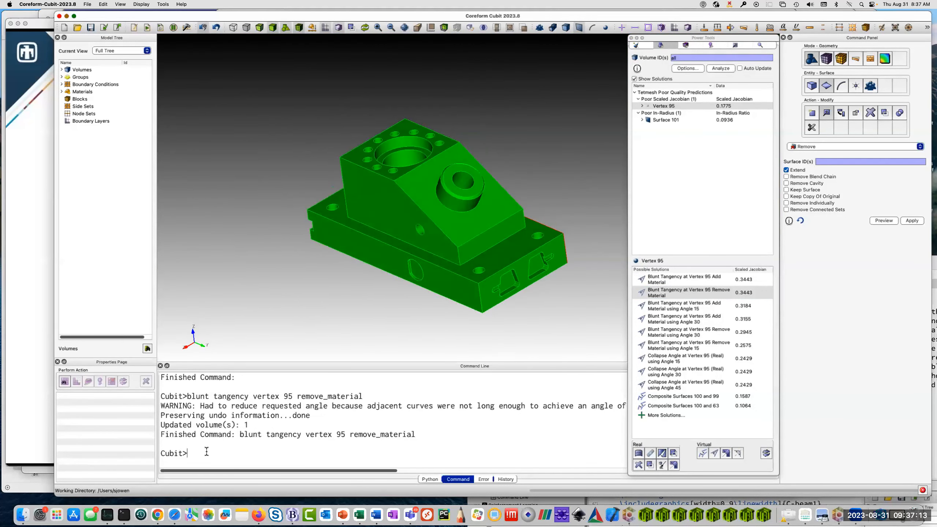
Reset the session and import the recently used race car geometry cubit200/B3.sat.
{"action": "type", "text": "reset"}
{"action": "key", "text": "Return"}
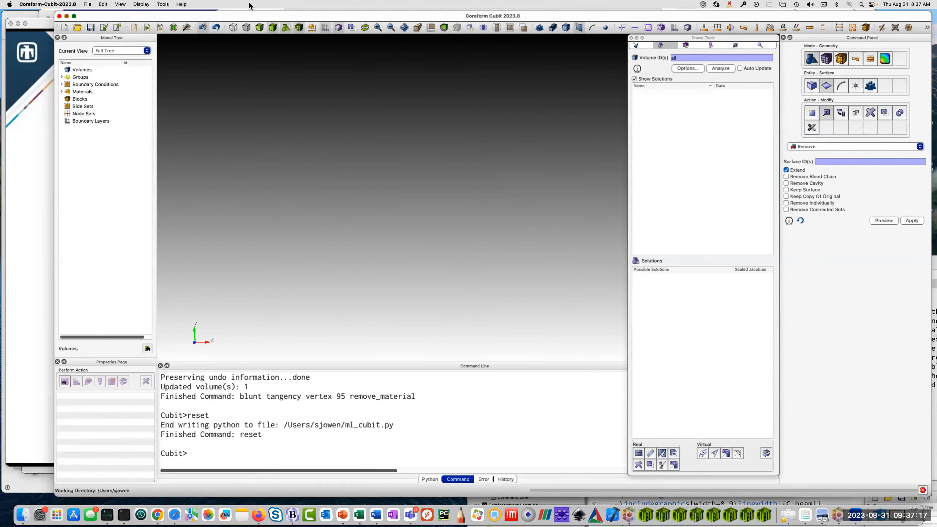
{"action": "left_click", "coordinate": [85, 4]}
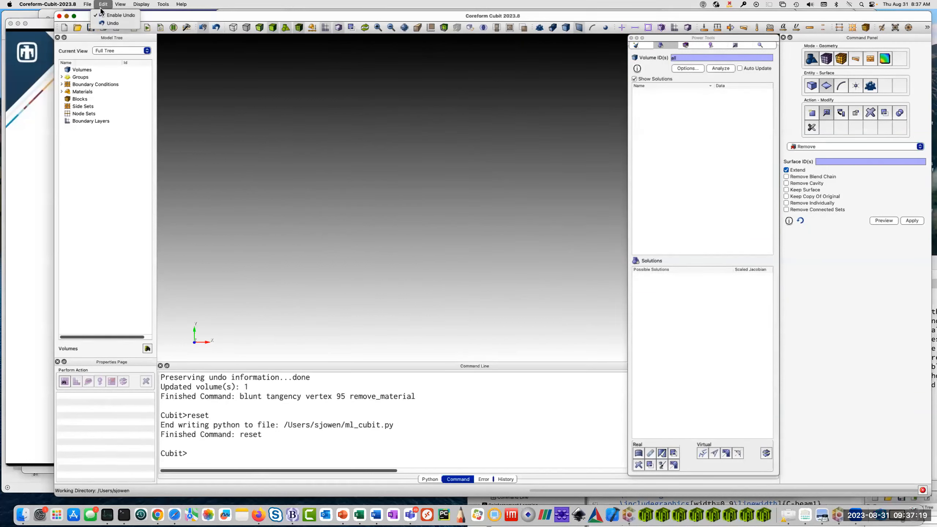
{"action": "mouse_move", "coordinate": [95, 52]}
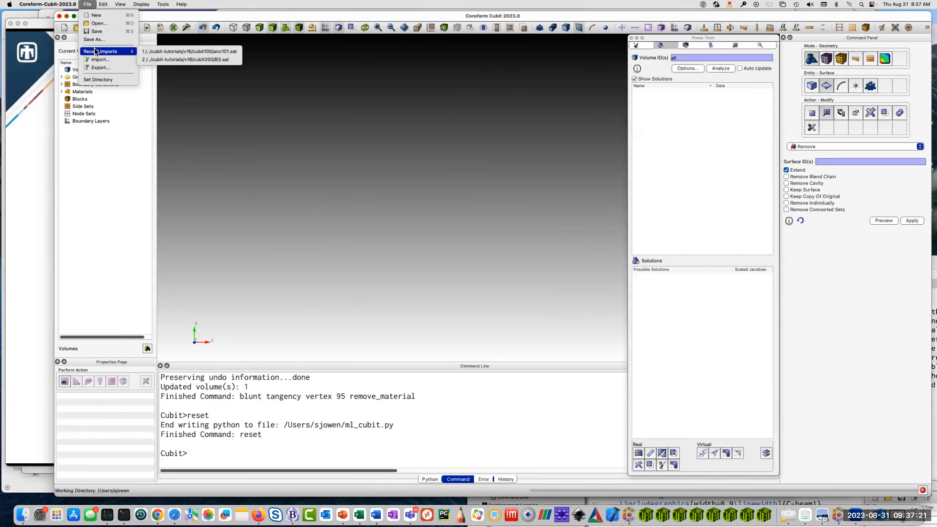
{"action": "left_click", "coordinate": [184, 60]}
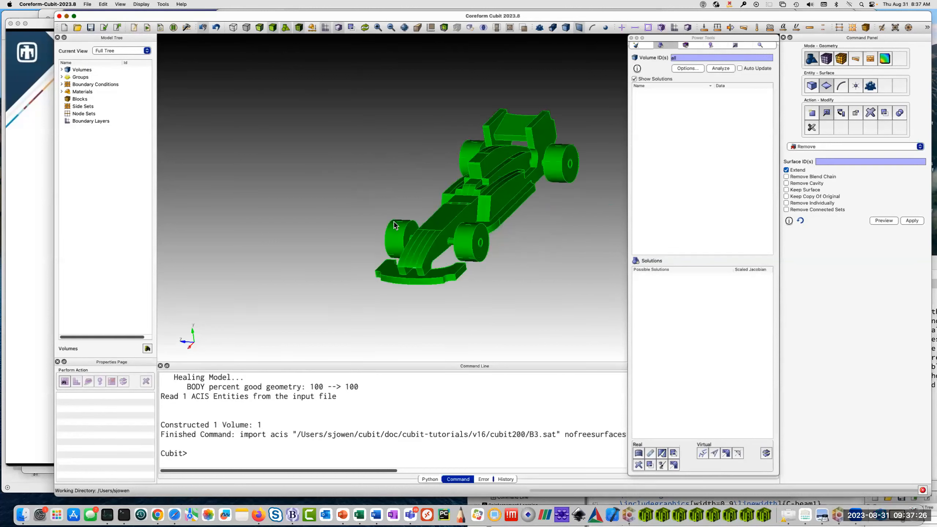
Dock the floating Power Tools window above the Command Panel and look over the race car's cockpit area.
{"action": "double_click", "coordinate": [725, 39]}
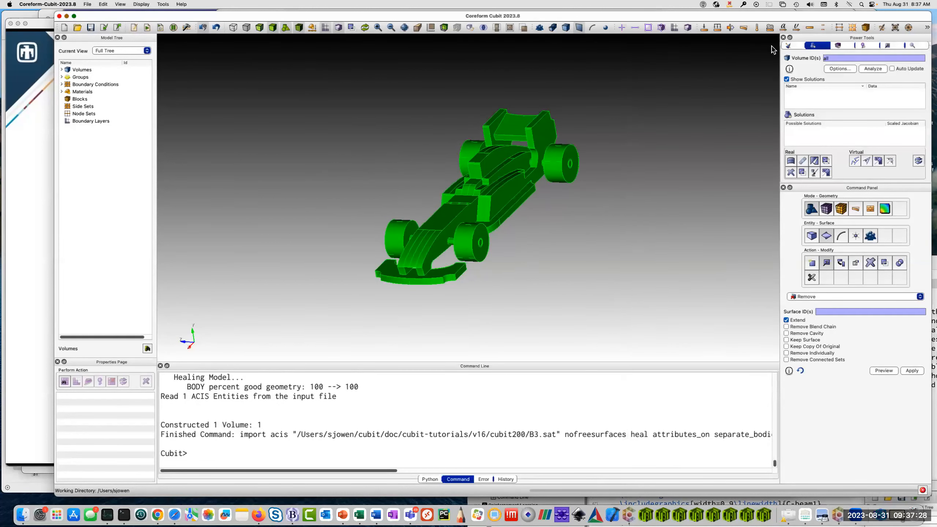
{"action": "left_click_drag", "start_coordinate": [542, 262], "coordinate": [434, 250]}
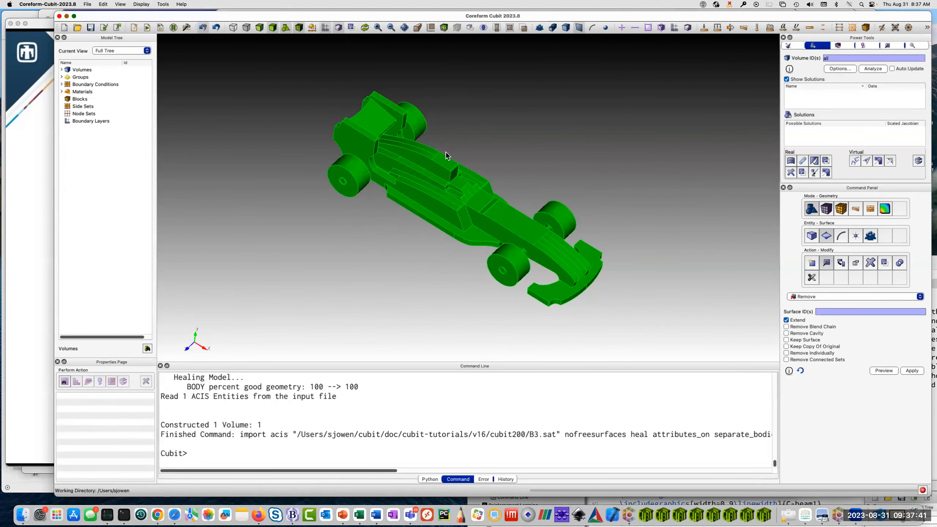
{"action": "scroll", "coordinate": [461, 177], "scroll_direction": "up", "scroll_amount": 5}
{"action": "left_click_drag", "start_coordinate": [434, 216], "coordinate": [432, 195]}
{"action": "scroll", "coordinate": [433, 195], "scroll_direction": "up", "scroll_amount": 3}
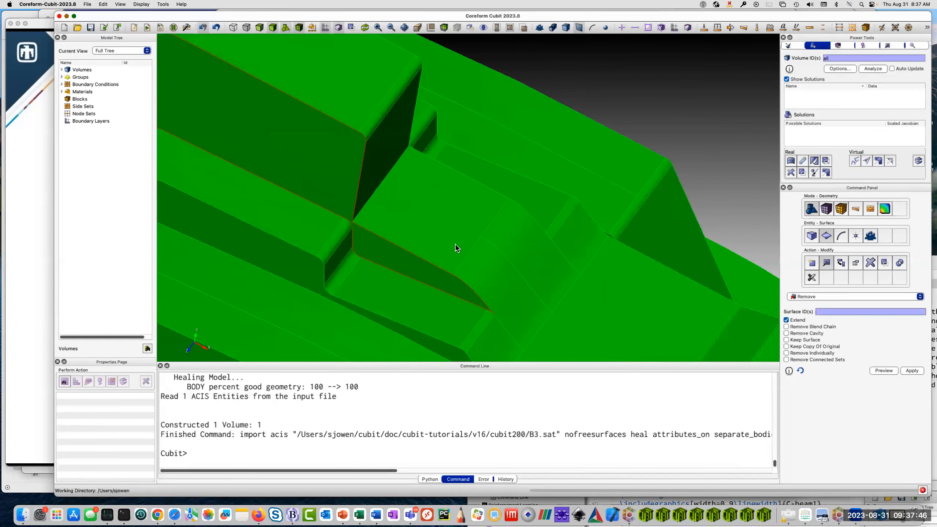
Remove the rounded blend Surface 152 along the front upper edge of the car's engine cover and inspect the sharpened edge.
{"action": "left_click", "coordinate": [414, 184]}
{"action": "right_click", "coordinate": [414, 184]}
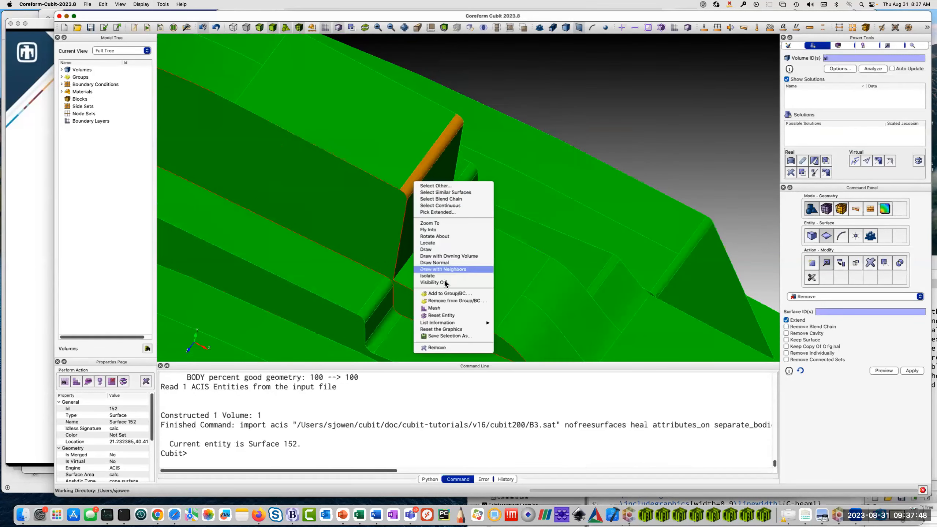
{"action": "left_click", "coordinate": [444, 350]}
{"action": "scroll", "coordinate": [435, 219], "scroll_direction": "down", "scroll_amount": 5}
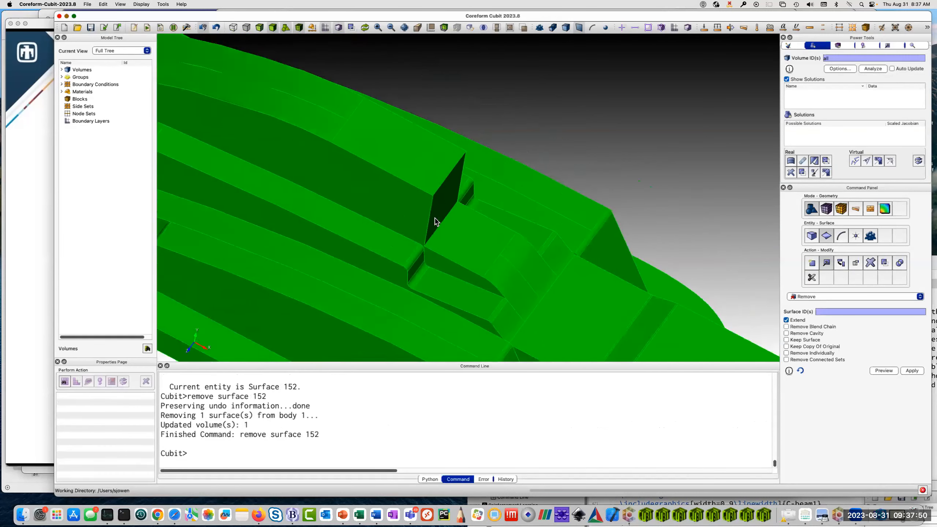
{"action": "left_click_drag", "start_coordinate": [441, 219], "coordinate": [514, 265]}
{"action": "scroll", "coordinate": [496, 243], "scroll_direction": "down", "scroll_amount": 4}
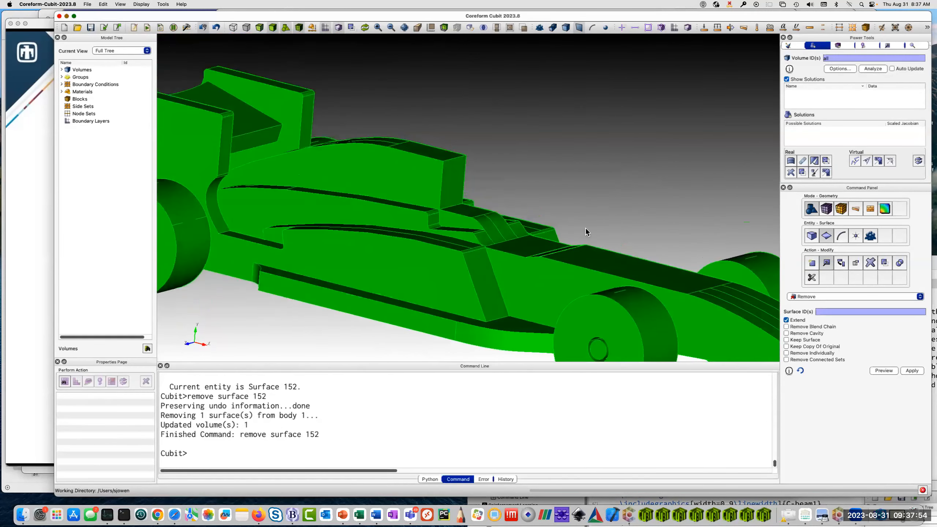
Examine the front wheel's cylindrical Surface 194 and select the short straight curve lying on it.
{"action": "right_click_drag", "start_coordinate": [590, 314], "coordinate": [435, 173]}
{"action": "scroll", "coordinate": [435, 173], "scroll_direction": "up", "scroll_amount": 4}
{"action": "left_click_drag", "start_coordinate": [435, 174], "coordinate": [460, 255]}
{"action": "left_click_drag", "start_coordinate": [493, 287], "coordinate": [455, 244]}
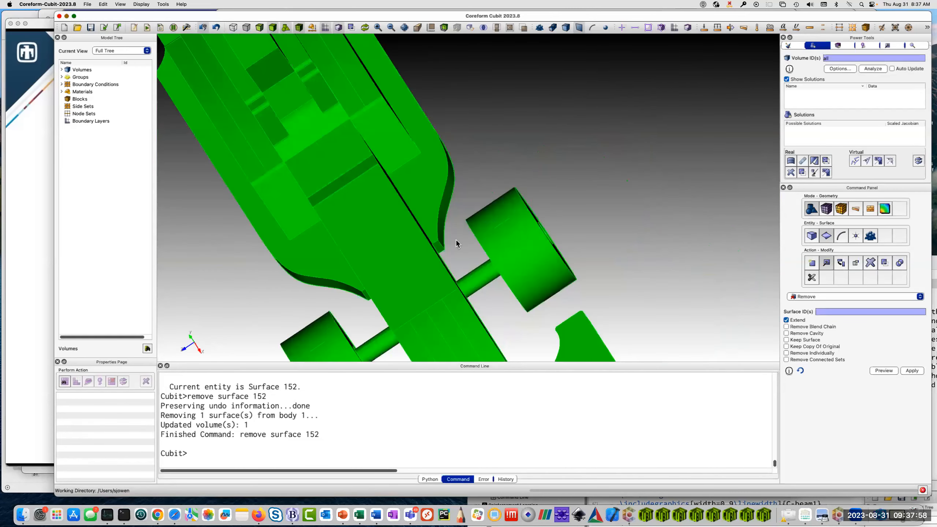
{"action": "left_click", "coordinate": [497, 224]}
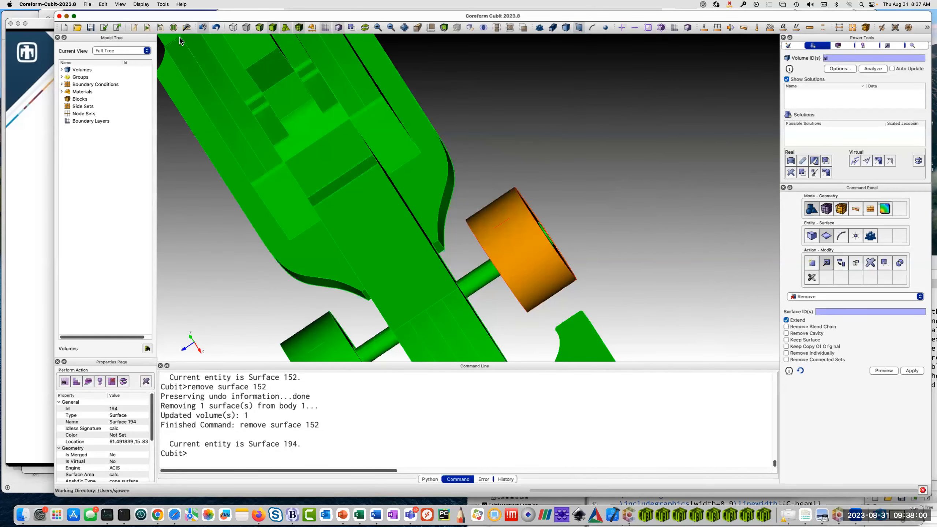
{"action": "left_click_drag", "start_coordinate": [266, 17], "coordinate": [242, 34]}
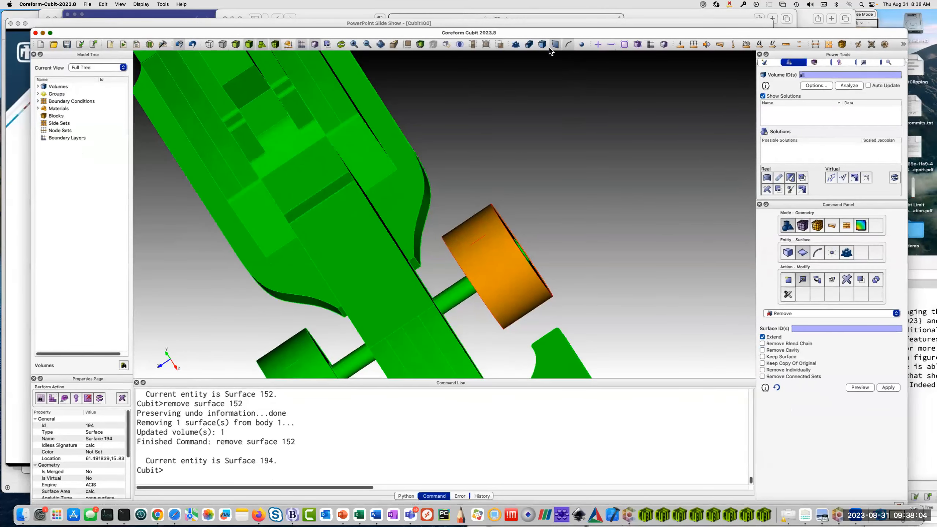
{"action": "left_click", "coordinate": [474, 243]}
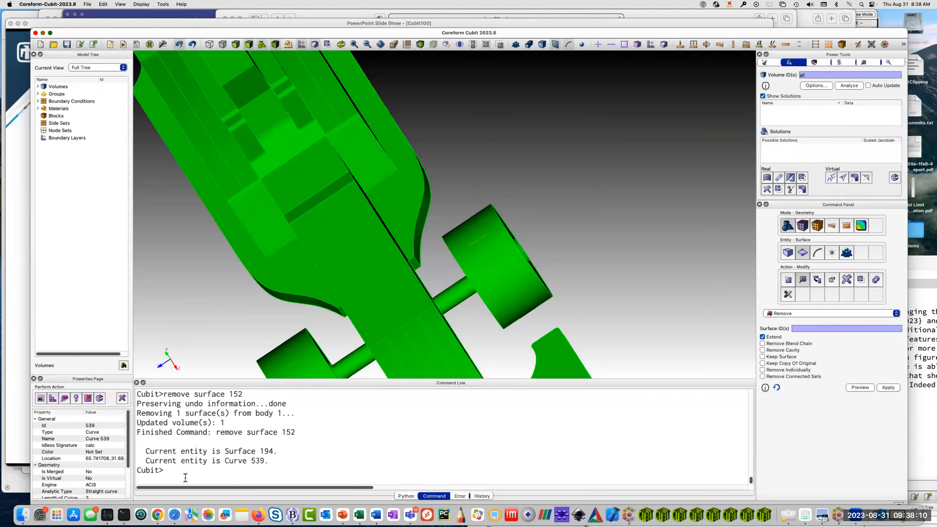
Regularize volume 1 to remove unnecessary topology such as the stray curve on the wheel.
{"action": "type", "text": "regularize vol 1"}
{"action": "key", "text": "Return"}
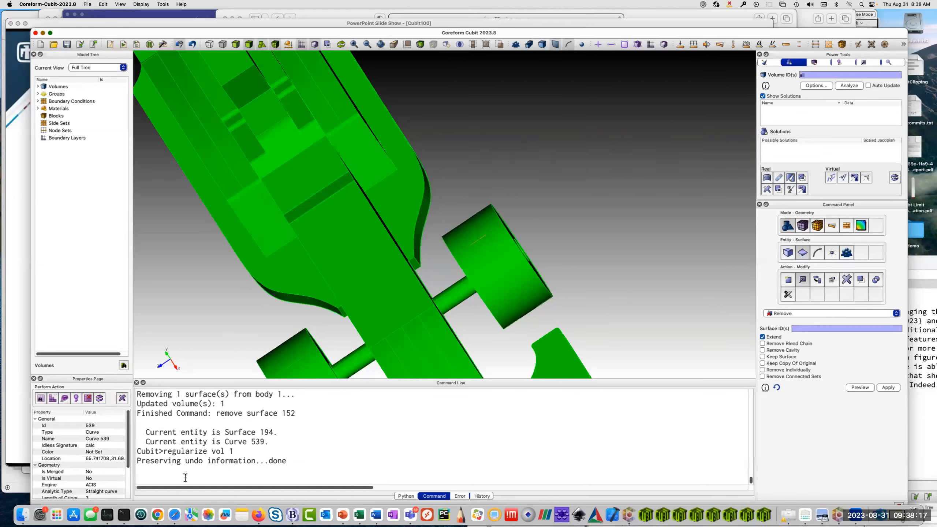
Look over the whole regularized race car from its front wing to its rear wheels.
{"action": "scroll", "coordinate": [440, 271], "scroll_direction": "down", "scroll_amount": 3}
{"action": "left_click_drag", "start_coordinate": [440, 269], "coordinate": [453, 221]}
{"action": "scroll", "coordinate": [453, 221], "scroll_direction": "up", "scroll_amount": 3}
{"action": "left_click_drag", "start_coordinate": [393, 277], "coordinate": [477, 228]}
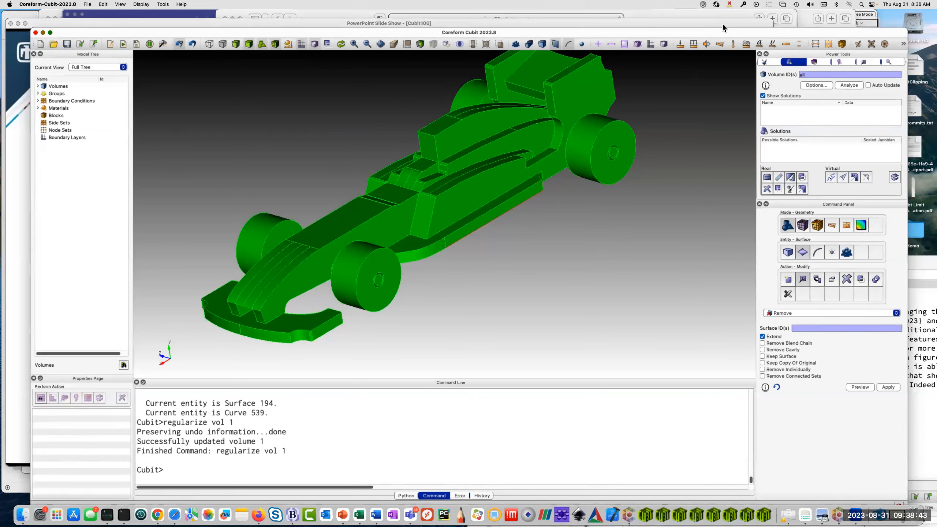
Move the main window higher on the desktop, then float the Power Tools window beside the car and lengthen it.
{"action": "left_click_drag", "start_coordinate": [722, 31], "coordinate": [730, 12]}
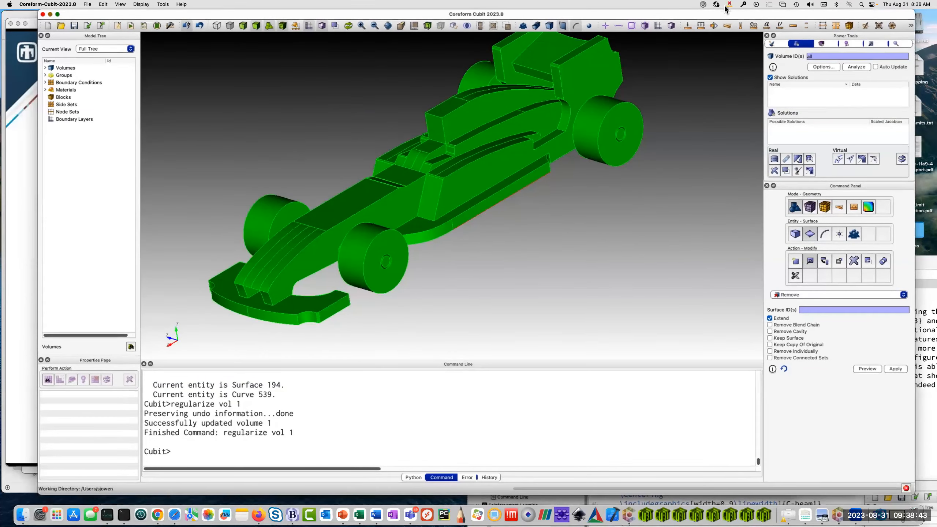
{"action": "left_click", "coordinate": [868, 368]}
{"action": "mouse_move", "coordinate": [841, 36]}
{"action": "left_mouse_down"}
{"action": "mouse_move", "coordinate": [775, 31]}
{"action": "mouse_move", "coordinate": [789, 59]}
{"action": "mouse_move", "coordinate": [835, 44]}
{"action": "left_mouse_up"}
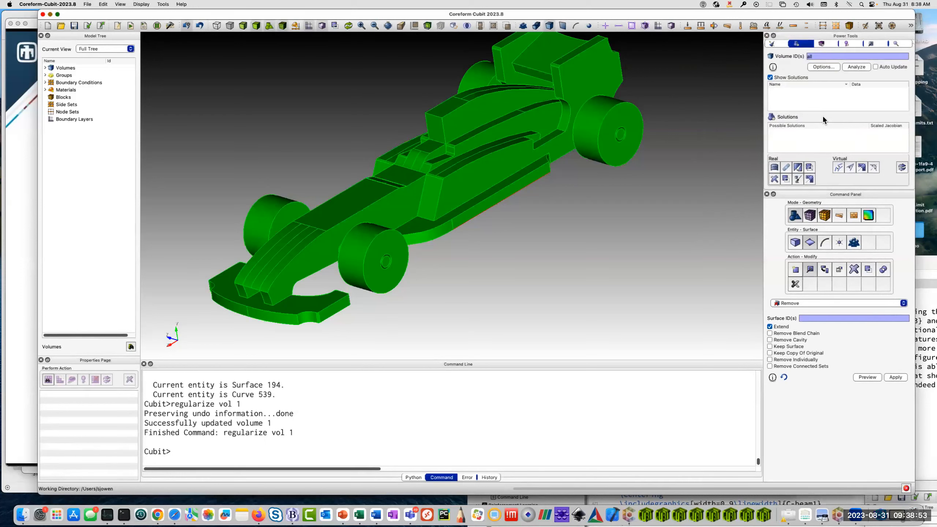
{"action": "left_click_drag", "start_coordinate": [827, 189], "coordinate": [822, 273]}
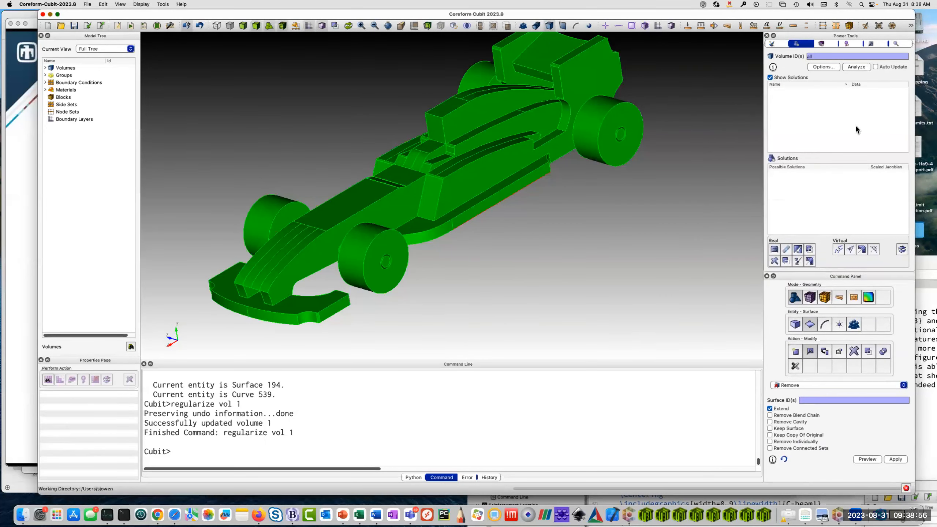
{"action": "double_click", "coordinate": [856, 34]}
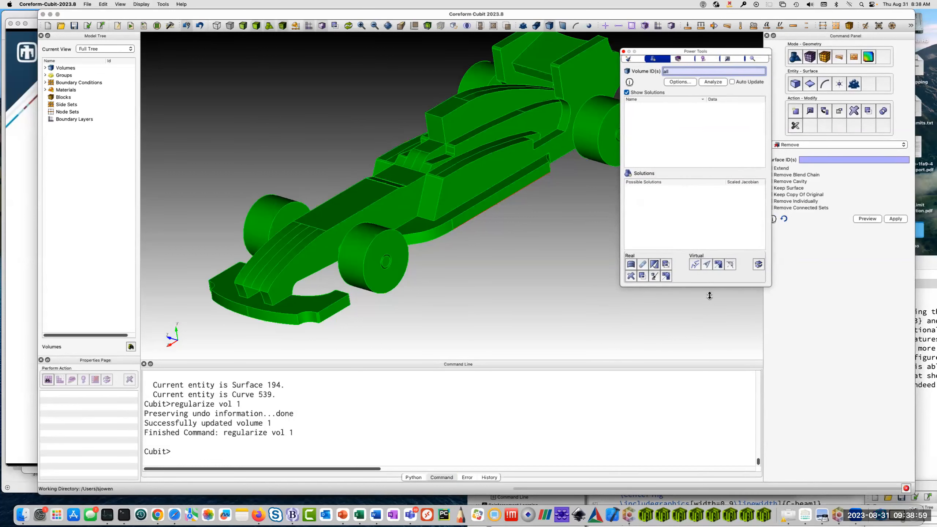
{"action": "left_click_drag", "start_coordinate": [710, 296], "coordinate": [709, 487]}
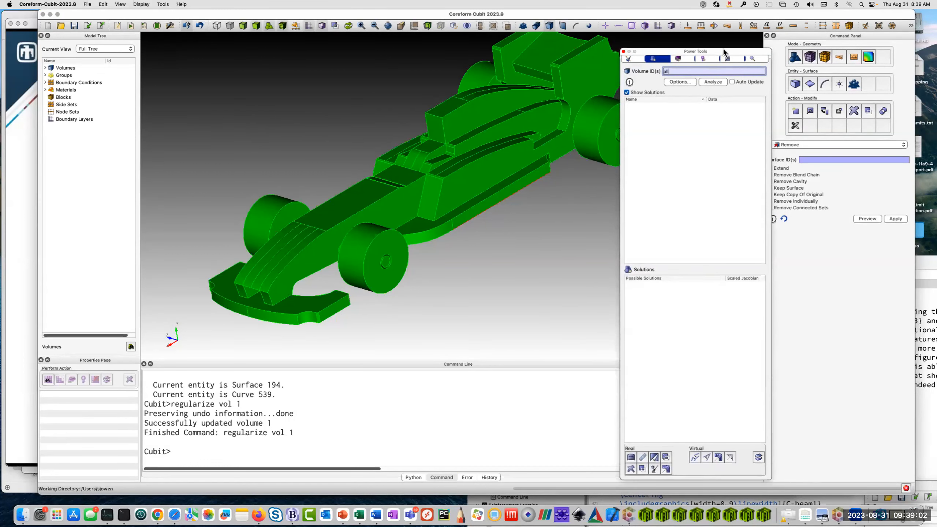
{"action": "left_click_drag", "start_coordinate": [723, 48], "coordinate": [742, 41]}
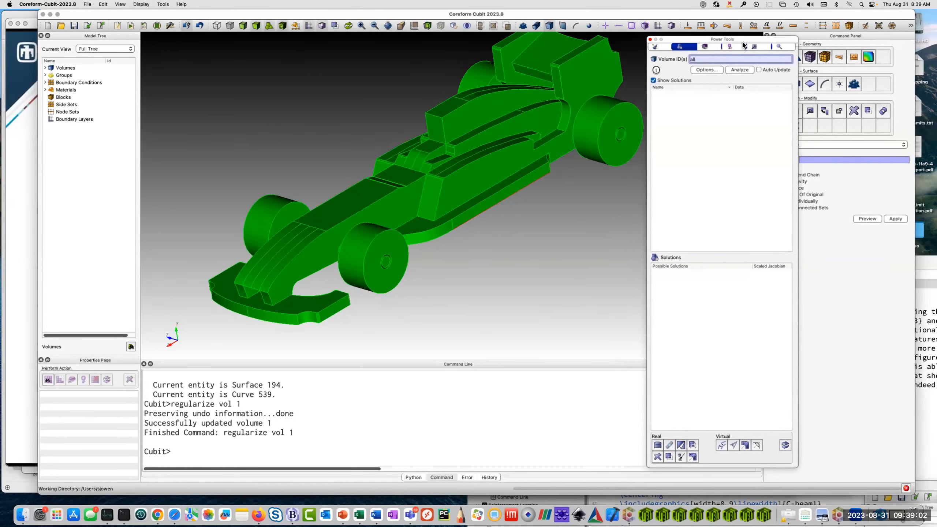
Auto-size the diagnostic thresholds and analyze all volumes for tetmesh poor quality predictions.
{"action": "left_click", "coordinate": [710, 70]}
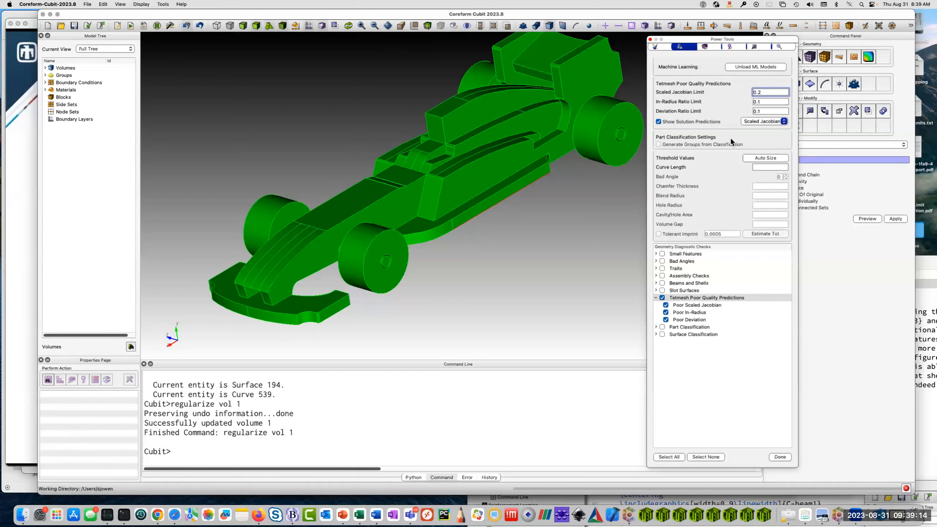
{"action": "left_click", "coordinate": [765, 158]}
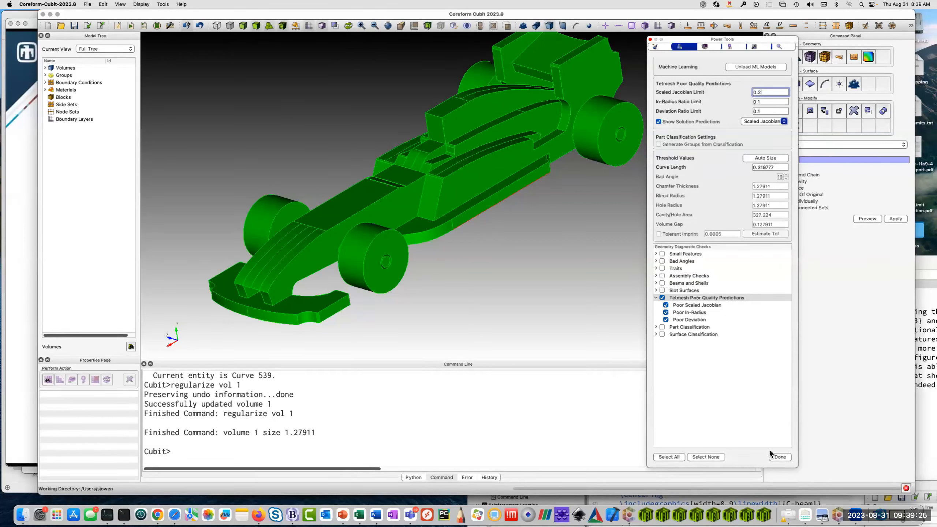
{"action": "left_click", "coordinate": [779, 456]}
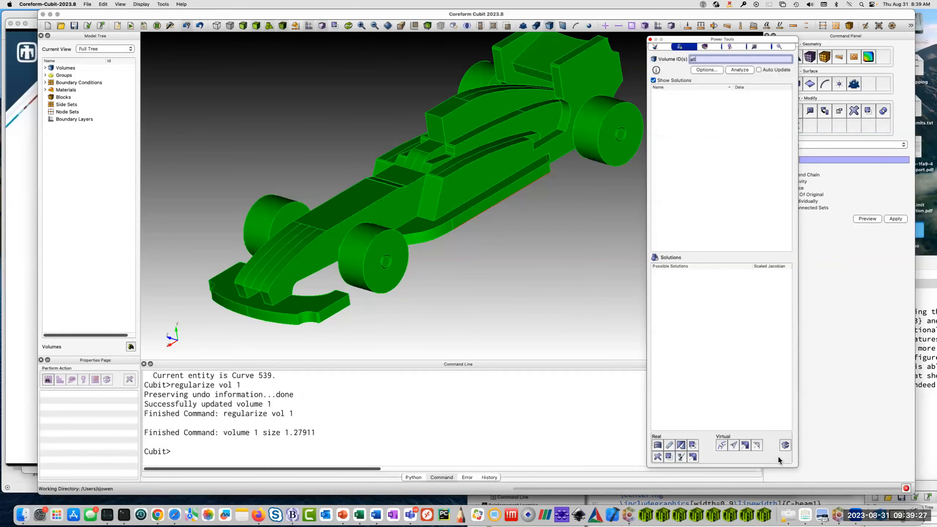
{"action": "left_click", "coordinate": [747, 69]}
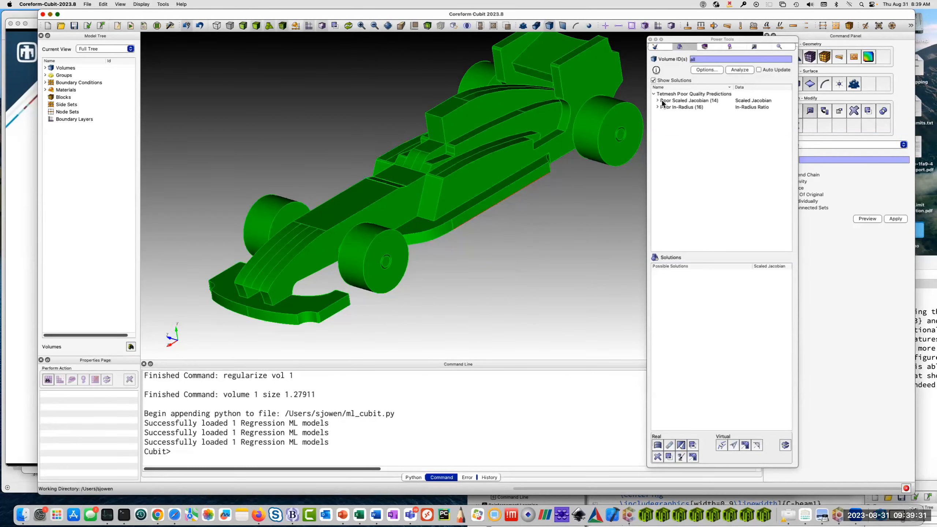
Expand the Poor Scaled Jacobian and Poor In-Radius results and review the entities listed.
{"action": "left_click", "coordinate": [657, 101]}
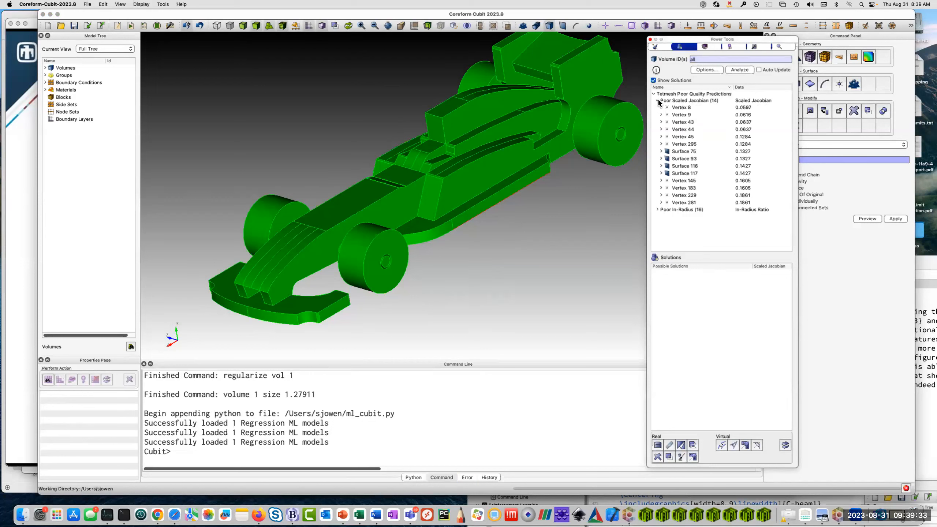
{"action": "left_click", "coordinate": [657, 209]}
{"action": "scroll", "coordinate": [704, 177], "scroll_direction": "down", "scroll_amount": 2}
{"action": "scroll", "coordinate": [702, 177], "scroll_direction": "down", "scroll_amount": 3}
{"action": "scroll", "coordinate": [703, 177], "scroll_direction": "up", "scroll_amount": 5}
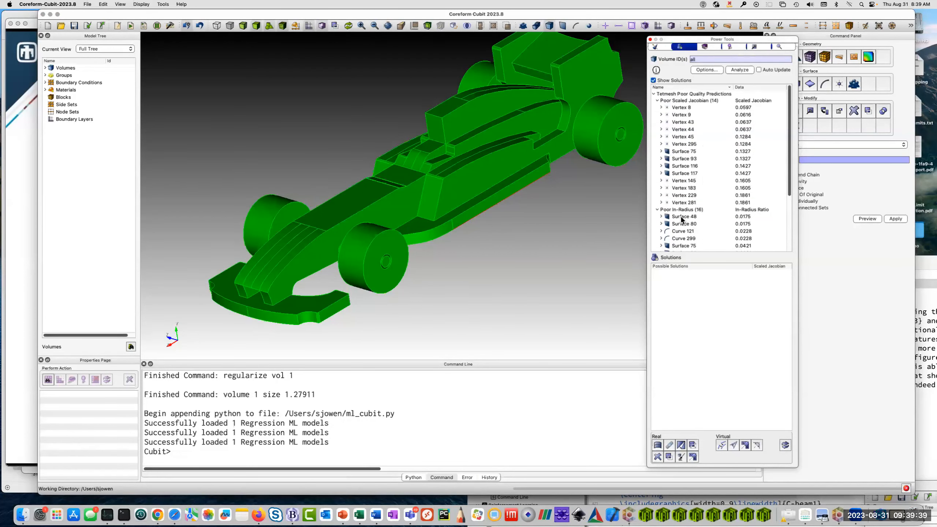
Show the possible solutions for Vertex 8, zoom to it and inspect its surroundings at the car's front wing.
{"action": "left_click", "coordinate": [683, 108]}
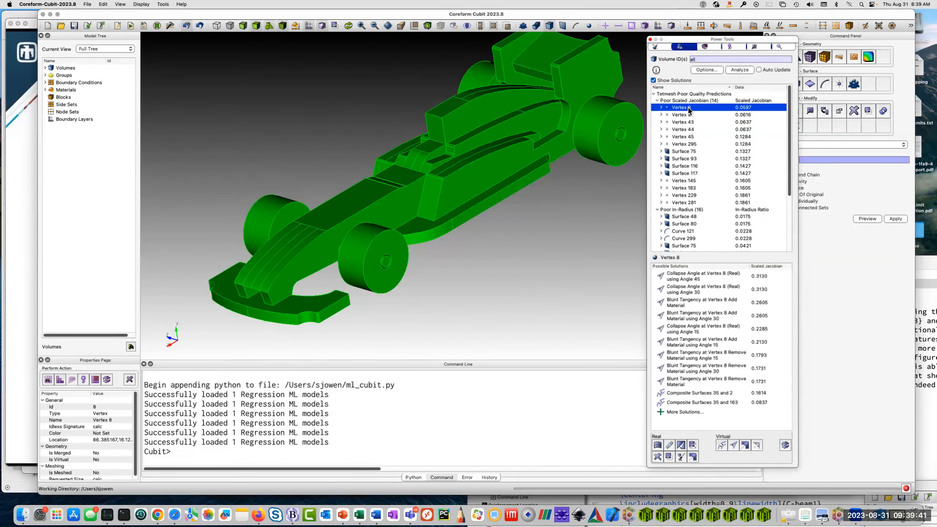
{"action": "right_click", "coordinate": [688, 107]}
{"action": "left_click", "coordinate": [701, 106]}
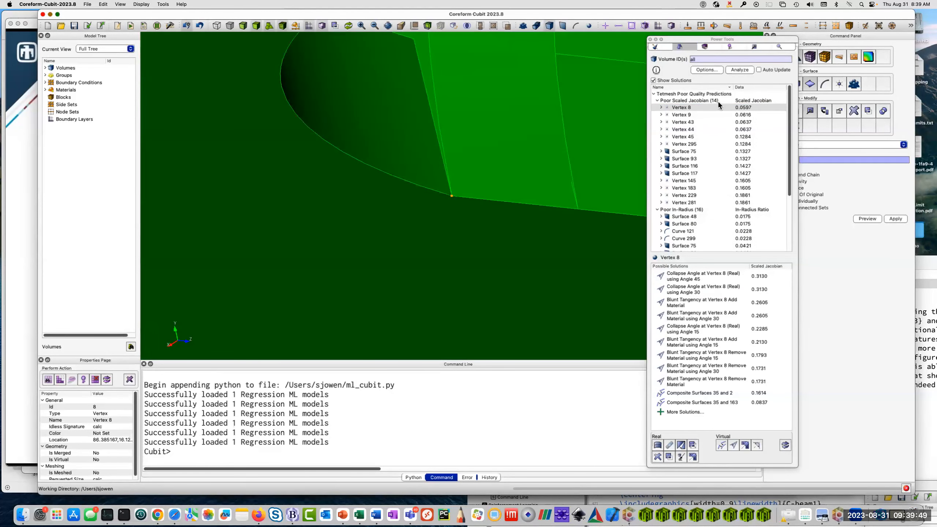
{"action": "scroll", "coordinate": [490, 145], "scroll_direction": "down", "scroll_amount": 5}
{"action": "left_click_drag", "start_coordinate": [490, 145], "coordinate": [332, 296]}
Set the mesh size of all volumes to 1 and their meshing scheme to tetmesh.
{"action": "left_click", "coordinate": [198, 455]}
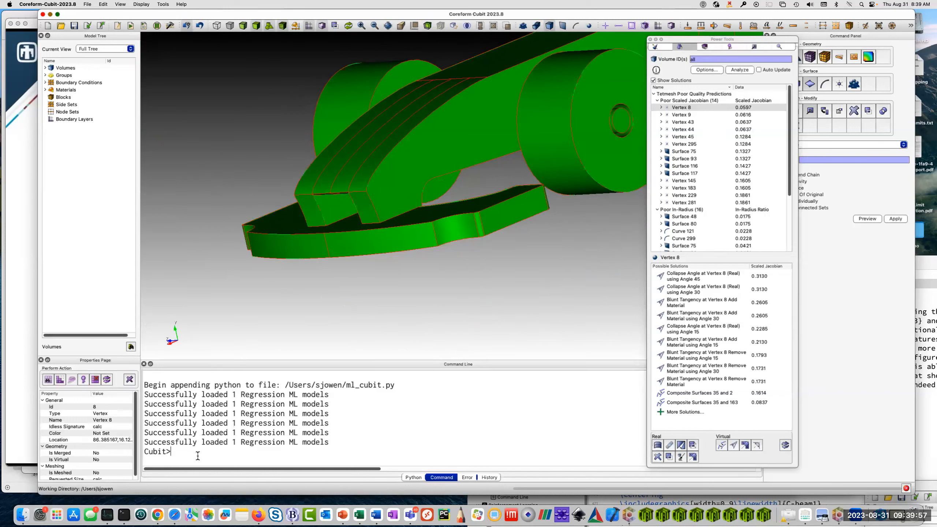
{"action": "type", "text": "vol all size 1"}
{"action": "key", "text": "Return"}
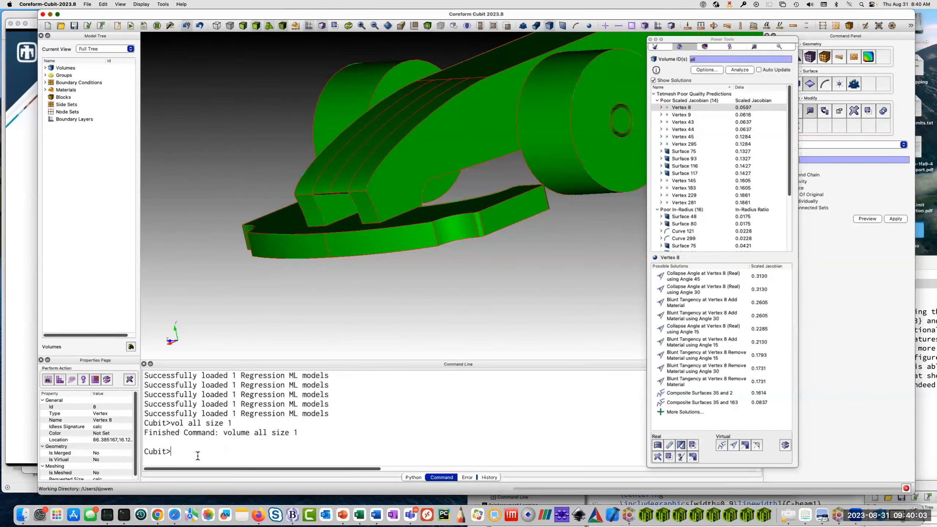
{"action": "type", "text": "vol all scheme tetmesh"}
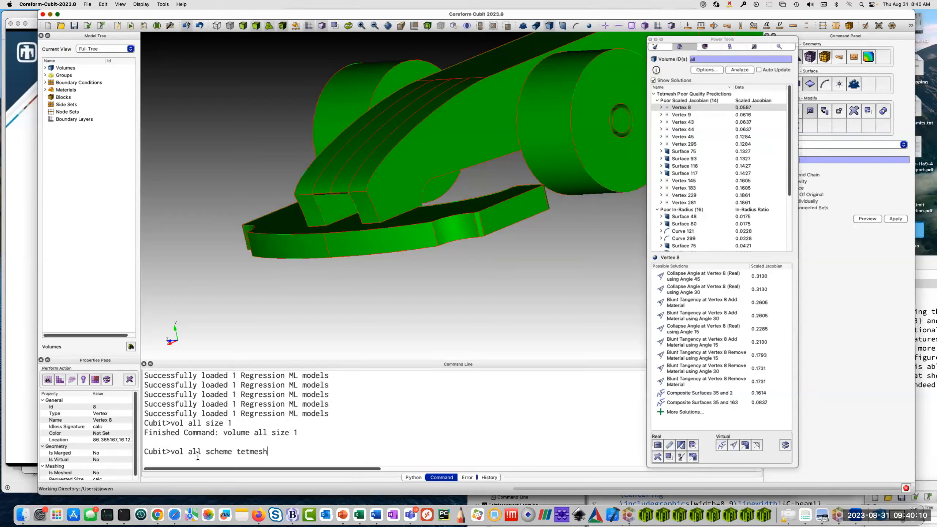
{"action": "key", "text": "Return"}
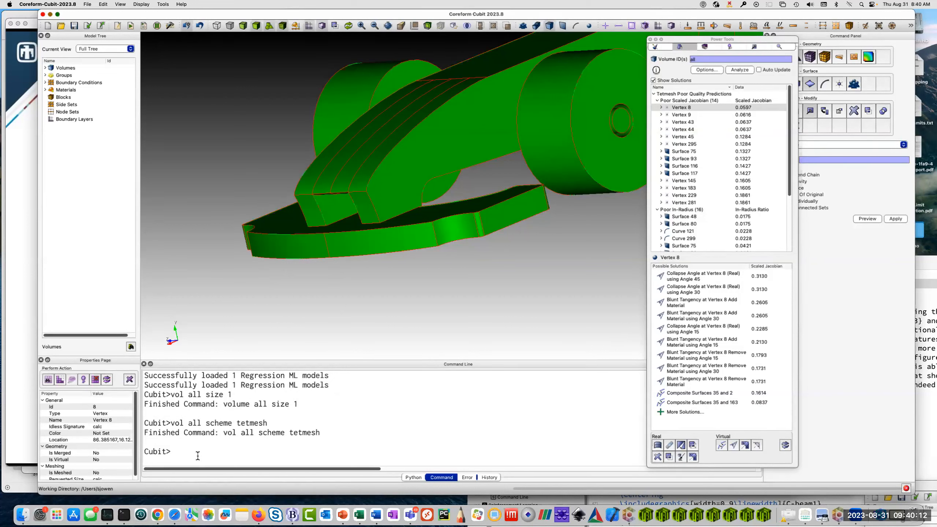
Mesh all volumes and look over the tet mesh on the whole car.
{"action": "type", "text": "mesh vol all"}
{"action": "key", "text": "Return"}
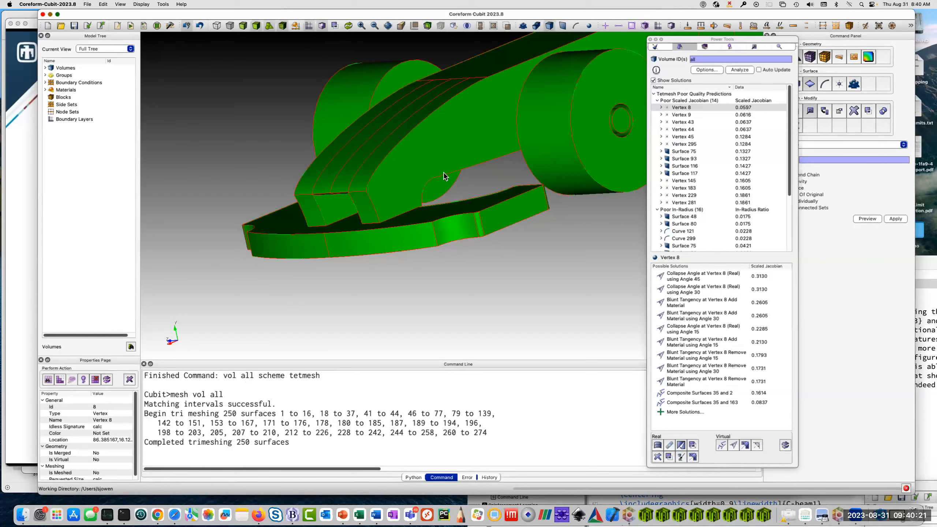
{"action": "left_click_drag", "start_coordinate": [450, 157], "coordinate": [488, 218]}
{"action": "scroll", "coordinate": [488, 219], "scroll_direction": "up", "scroll_amount": 5}
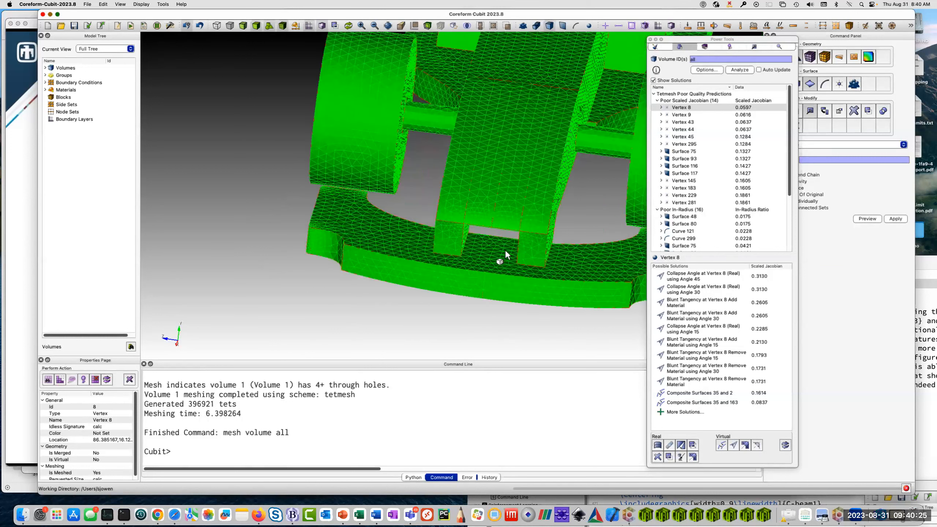
{"action": "scroll", "coordinate": [508, 136], "scroll_direction": "down", "scroll_amount": 6}
{"action": "left_click_drag", "start_coordinate": [508, 136], "coordinate": [352, 250]}
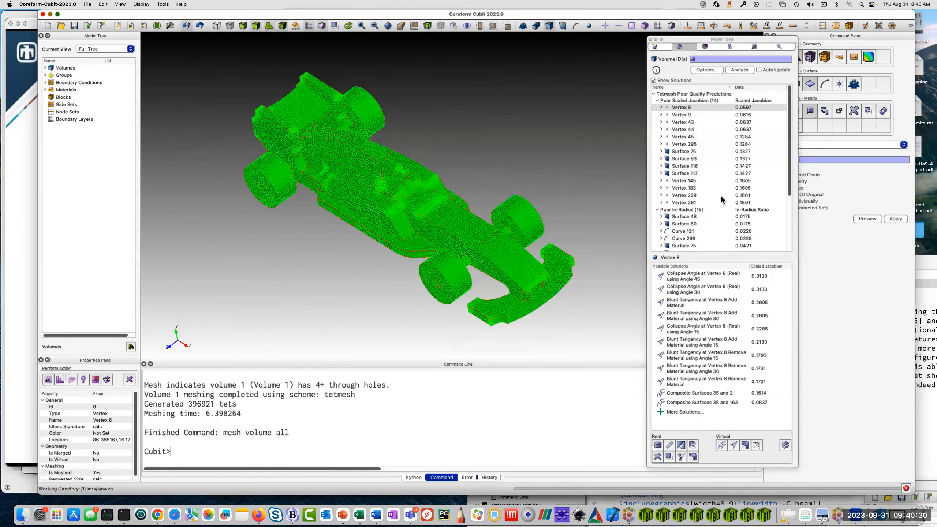
Dock Power Tools above the Command Panel and draw the scaled Jacobian quality of all volumes on the mesh.
{"action": "left_click_drag", "start_coordinate": [720, 43], "coordinate": [844, 41]}
{"action": "left_click", "coordinate": [184, 449]}
{"action": "type", "text": "quality "}
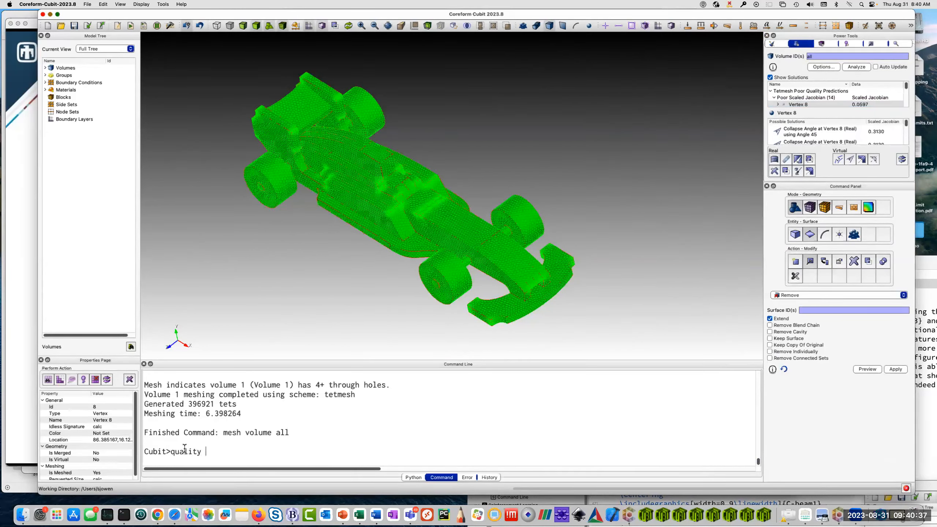
{"action": "type", "text": "volume a"}
{"action": "type", "text": "ll s"}
{"action": "type", "text": "caled jacobian draw"}
{"action": "type", "text": " mesh"}
{"action": "key", "text": "Return"}
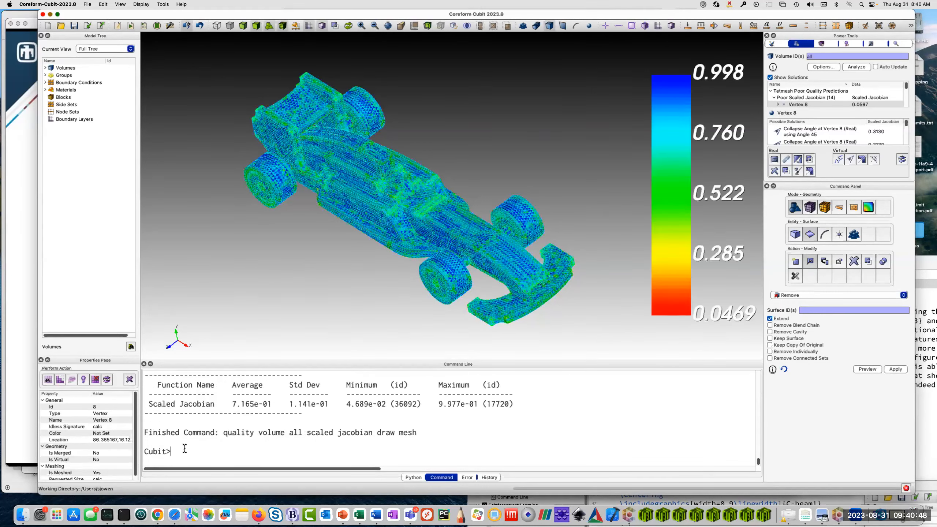
Examine the low-quality elements around the nose supports on the front wing and the rear end of the car.
{"action": "left_click_drag", "start_coordinate": [451, 238], "coordinate": [550, 191]}
{"action": "middle_click_drag", "start_coordinate": [599, 204], "coordinate": [447, 200]}
{"action": "scroll", "coordinate": [452, 200], "scroll_direction": "up", "scroll_amount": 10}
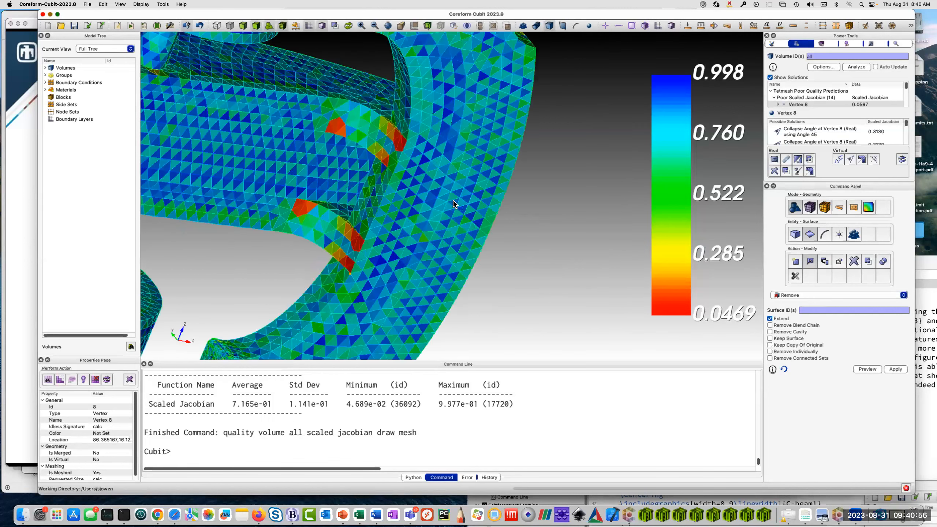
{"action": "left_click_drag", "start_coordinate": [401, 217], "coordinate": [421, 213]}
{"action": "left_click_drag", "start_coordinate": [262, 180], "coordinate": [449, 161]}
{"action": "scroll", "coordinate": [449, 161], "scroll_direction": "down", "scroll_amount": 10}
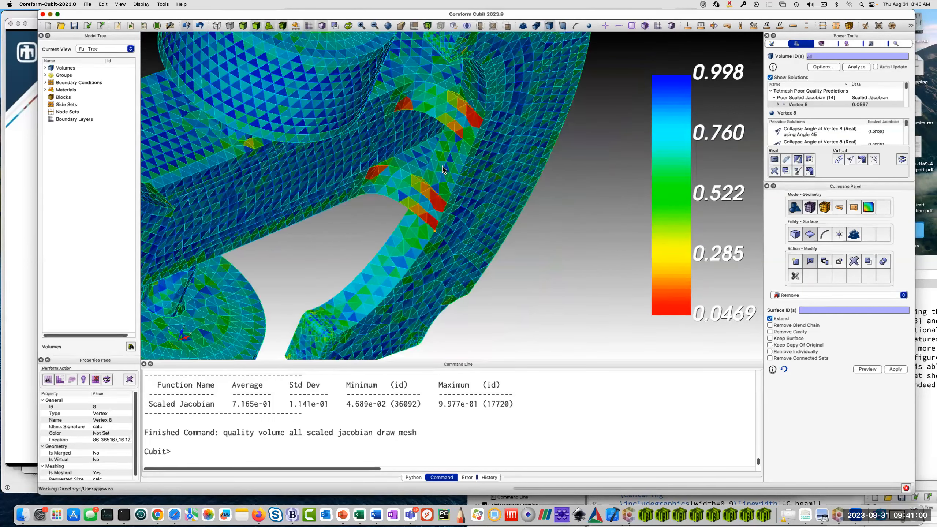
{"action": "left_click_drag", "start_coordinate": [378, 208], "coordinate": [521, 192]}
{"action": "scroll", "coordinate": [519, 188], "scroll_direction": "up", "scroll_amount": 10}
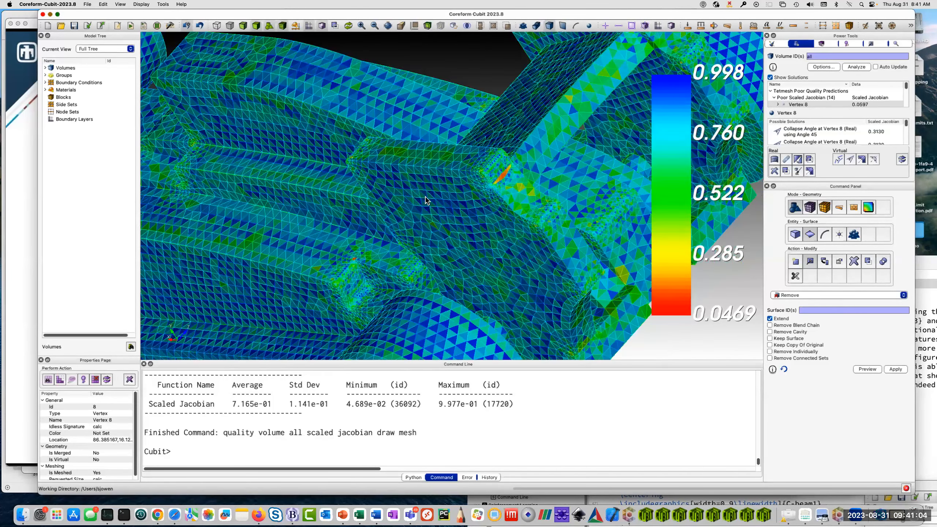
{"action": "scroll", "coordinate": [428, 173], "scroll_direction": "up", "scroll_amount": 6}
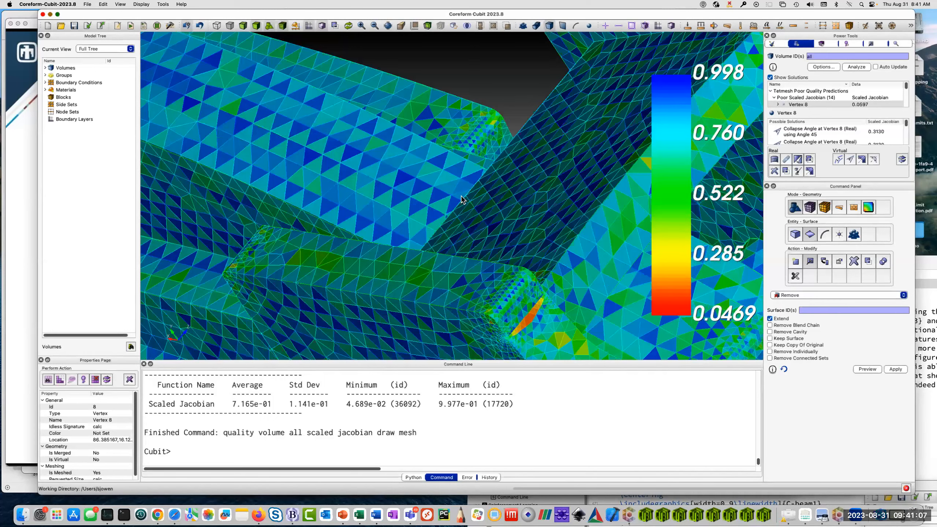
{"action": "scroll", "coordinate": [464, 206], "scroll_direction": "up", "scroll_amount": 4}
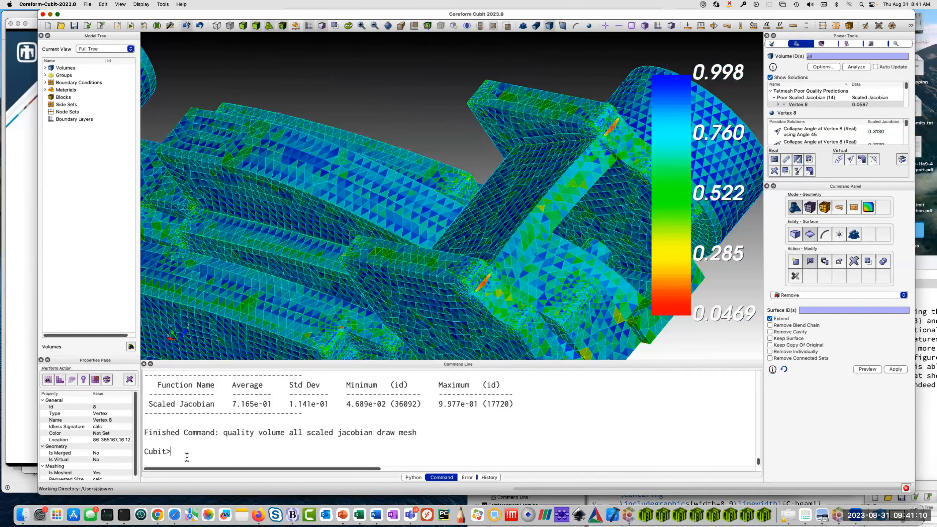
Delete the mesh and refresh the display to show the shaded car geometry.
{"action": "left_click", "coordinate": [201, 456]}
{"action": "type", "text": "delete mesh"}
{"action": "key", "text": "Return"}
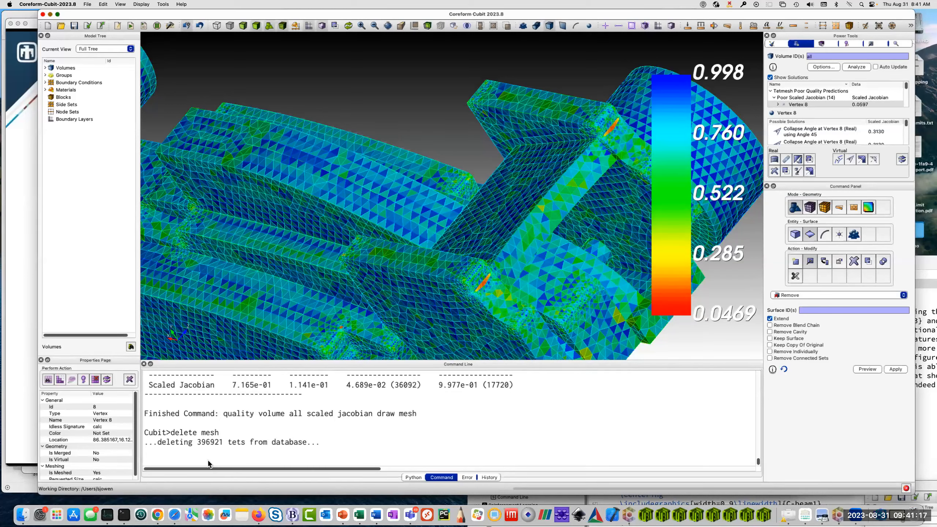
{"action": "scroll", "coordinate": [445, 280], "scroll_direction": "down", "scroll_amount": 5}
{"action": "left_click_drag", "start_coordinate": [358, 217], "coordinate": [338, 275]}
{"action": "left_click", "coordinate": [232, 445]}
{"action": "type", "text": "disp"}
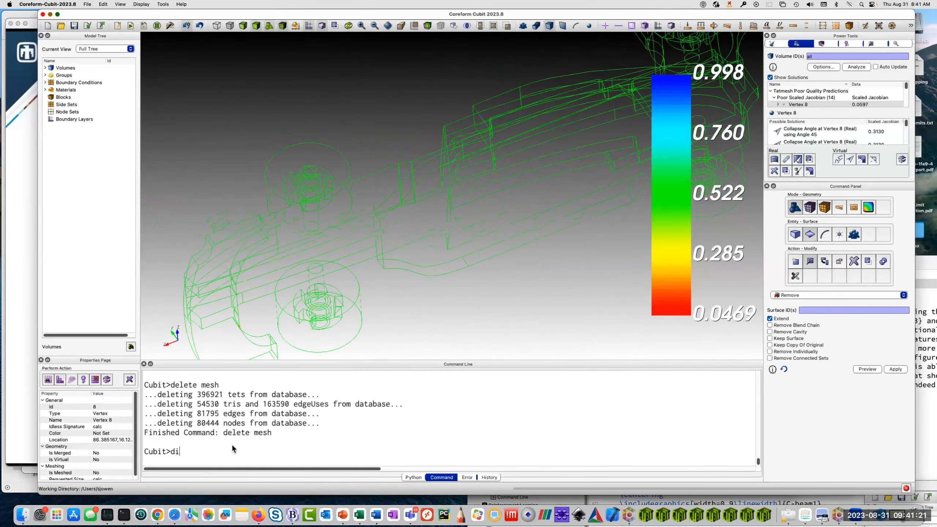
{"action": "key", "text": "Return"}
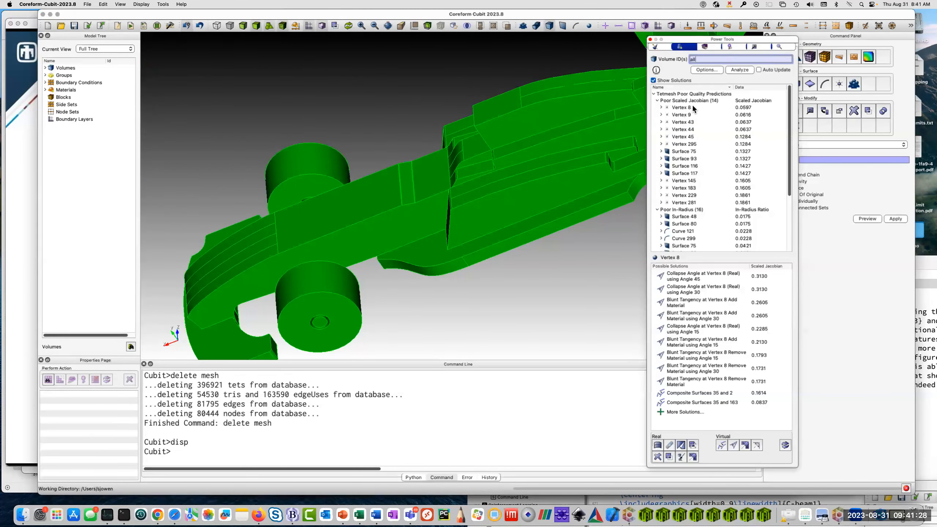
Recompute the automatic threshold sizes in the Power Tools diagnostic options.
{"action": "left_click", "coordinate": [707, 70]}
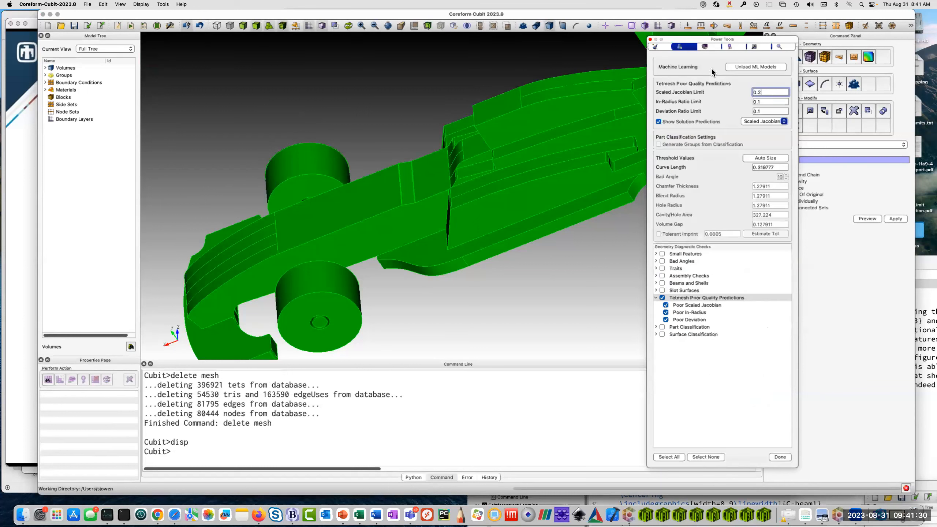
{"action": "left_click", "coordinate": [770, 159]}
{"action": "left_click", "coordinate": [782, 456]}
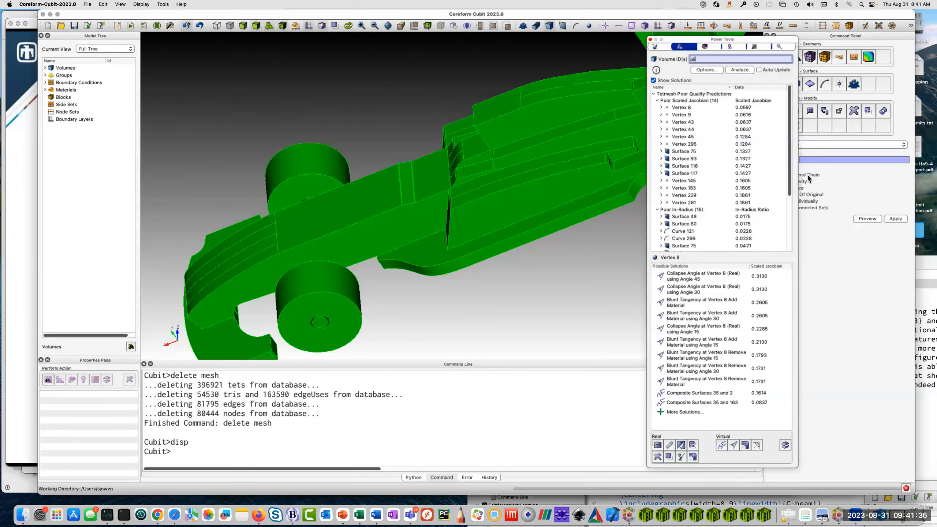
Rerun the tetmesh quality analysis on all volumes and zoom to vertex 9 to examine the sharp angle at the front wing support.
{"action": "left_click", "coordinate": [741, 69]}
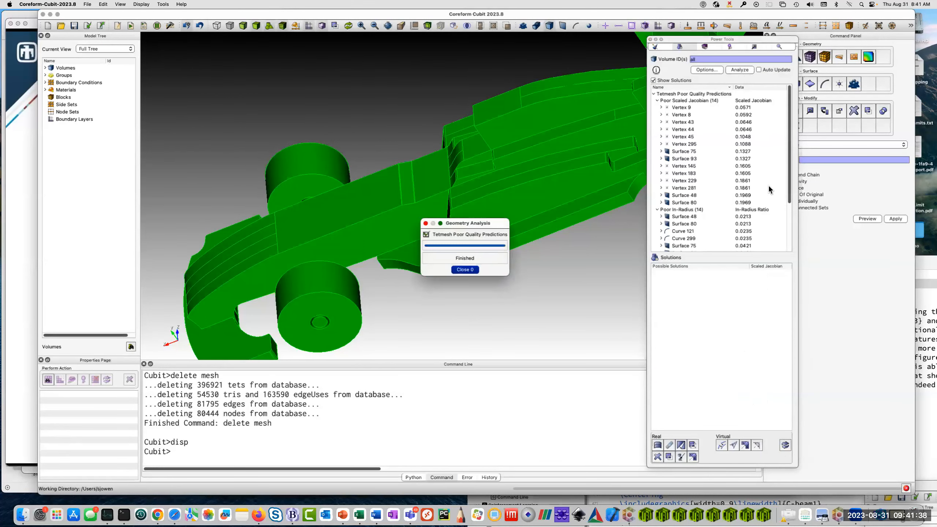
{"action": "left_click", "coordinate": [688, 107]}
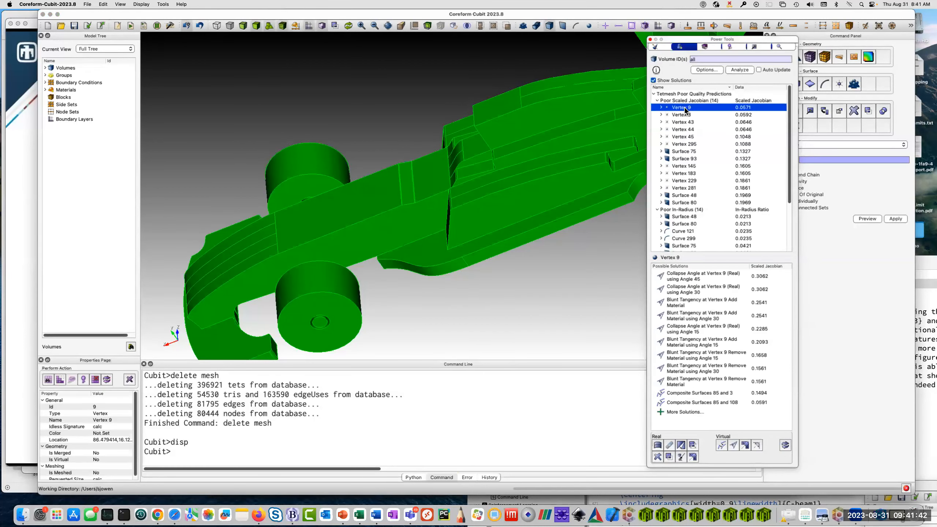
{"action": "right_click", "coordinate": [683, 107]}
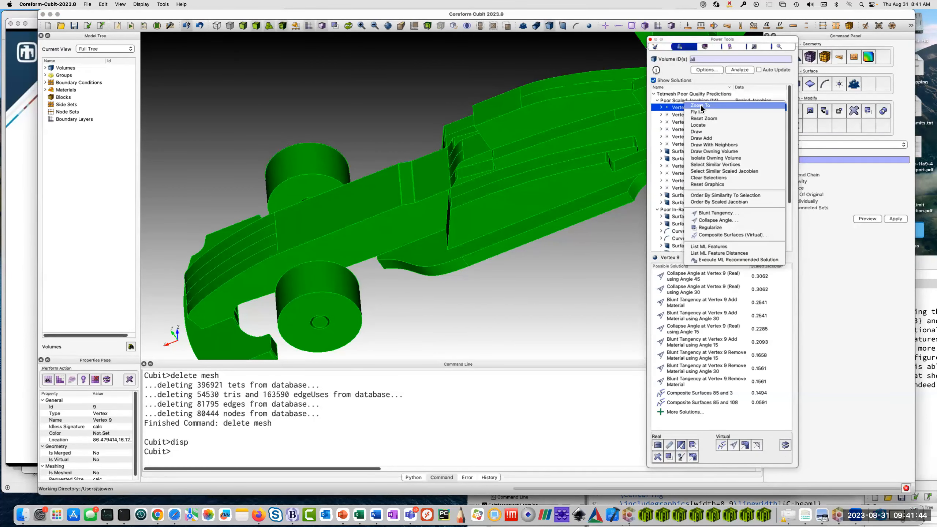
{"action": "left_click", "coordinate": [699, 104]}
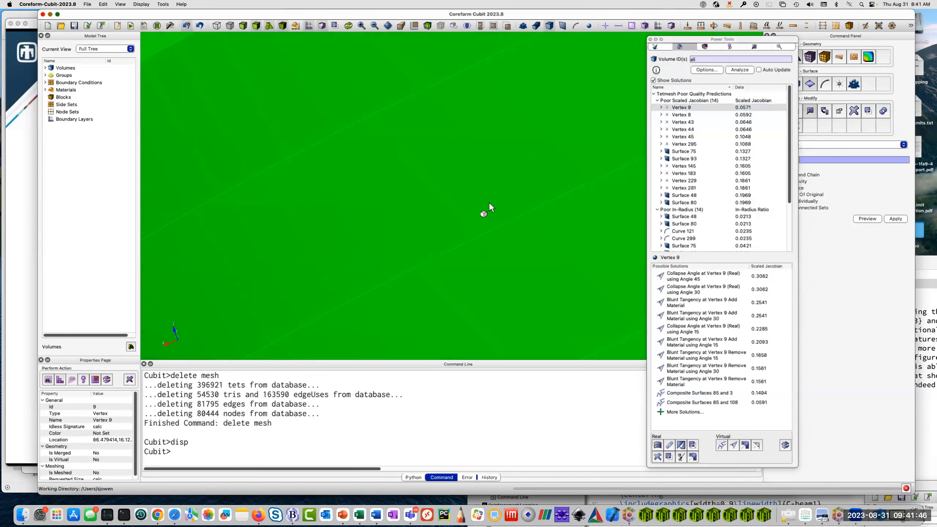
{"action": "left_click_drag", "start_coordinate": [428, 175], "coordinate": [482, 181]}
{"action": "scroll", "coordinate": [492, 193], "scroll_direction": "down", "scroll_amount": 5}
{"action": "scroll", "coordinate": [484, 191], "scroll_direction": "down", "scroll_amount": 10}
{"action": "left_click_drag", "start_coordinate": [357, 190], "coordinate": [441, 203]}
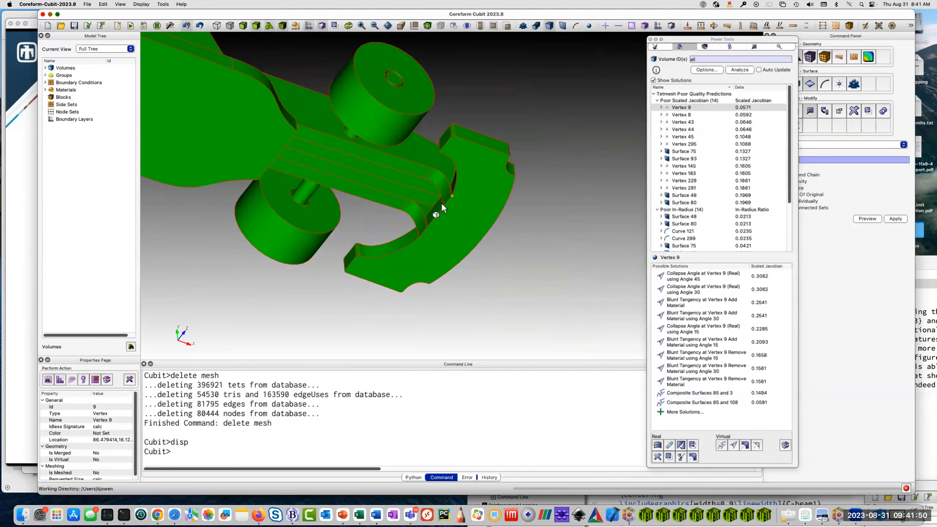
{"action": "scroll", "coordinate": [448, 202], "scroll_direction": "up", "scroll_amount": 6}
{"action": "scroll", "coordinate": [449, 202], "scroll_direction": "up", "scroll_amount": 10}
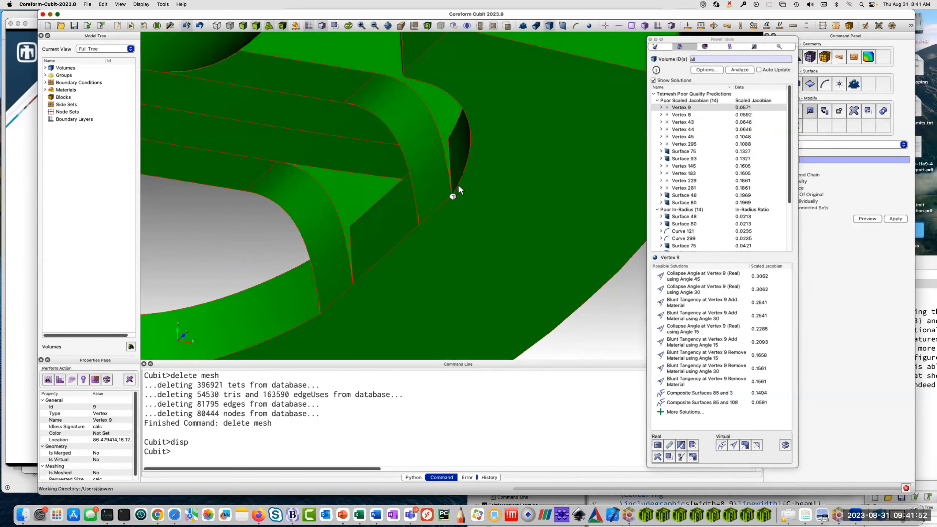
{"action": "scroll", "coordinate": [461, 180], "scroll_direction": "up", "scroll_amount": 2}
{"action": "left_click_drag", "start_coordinate": [468, 179], "coordinate": [455, 216]}
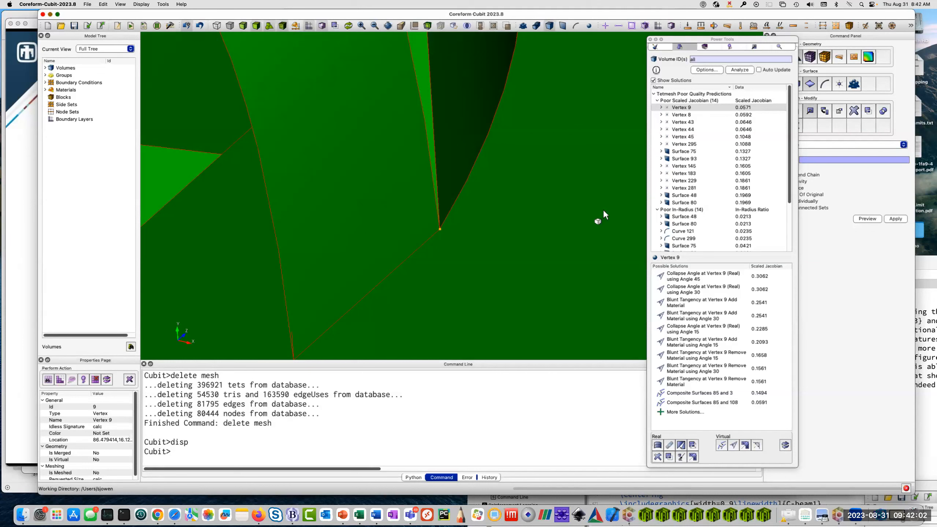
Preview and apply the real Collapse Angle solution at vertex 9 using angle 45, and inspect the modified corner.
{"action": "left_click", "coordinate": [687, 277]}
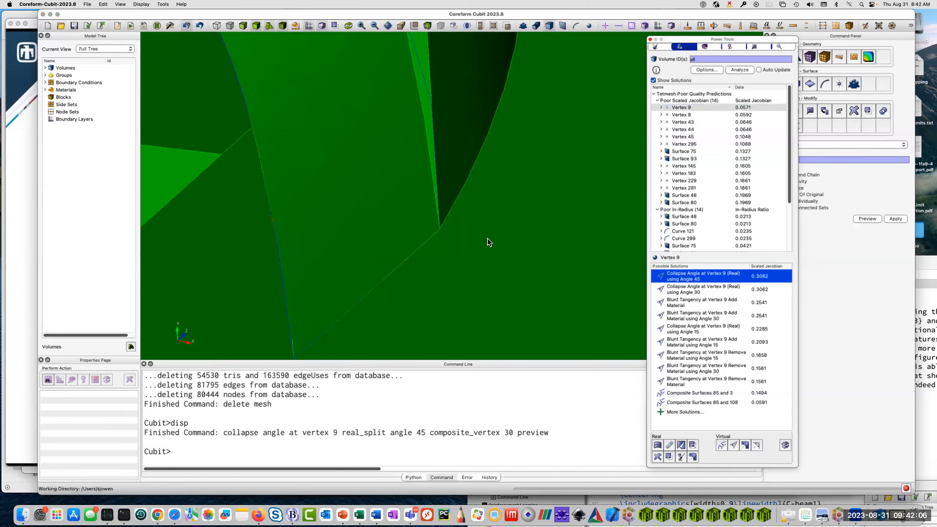
{"action": "mouse_move", "coordinate": [489, 242]}
{"action": "left_mouse_down"}
{"action": "mouse_move", "coordinate": [435, 230]}
{"action": "mouse_move", "coordinate": [486, 239]}
{"action": "mouse_move", "coordinate": [485, 221]}
{"action": "mouse_move", "coordinate": [462, 227]}
{"action": "mouse_move", "coordinate": [474, 221]}
{"action": "left_mouse_up"}
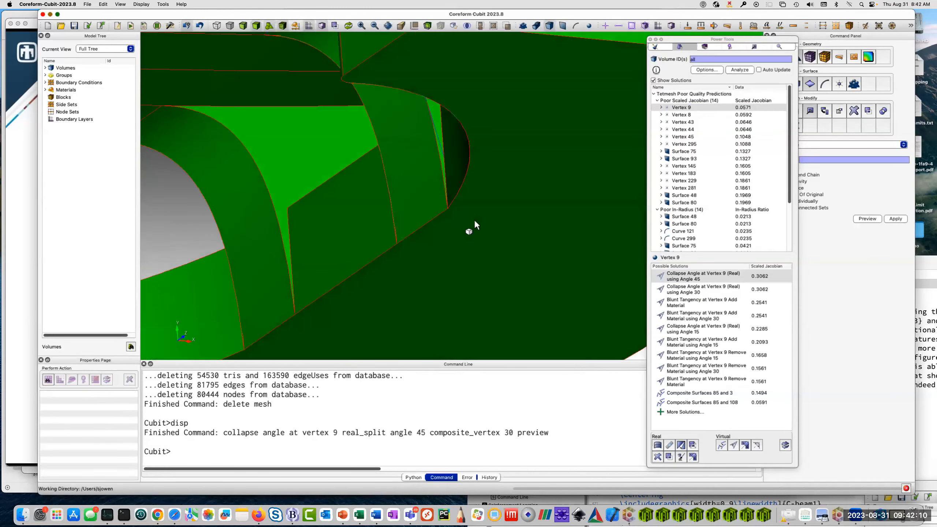
{"action": "double_click", "coordinate": [696, 276]}
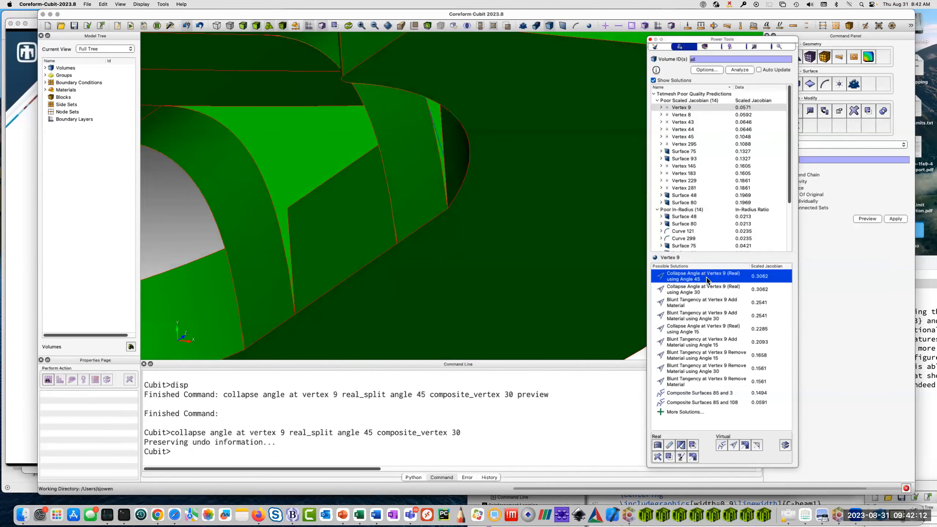
{"action": "scroll", "coordinate": [442, 170], "scroll_direction": "up", "scroll_amount": 6}
{"action": "left_click_drag", "start_coordinate": [427, 183], "coordinate": [449, 182]}
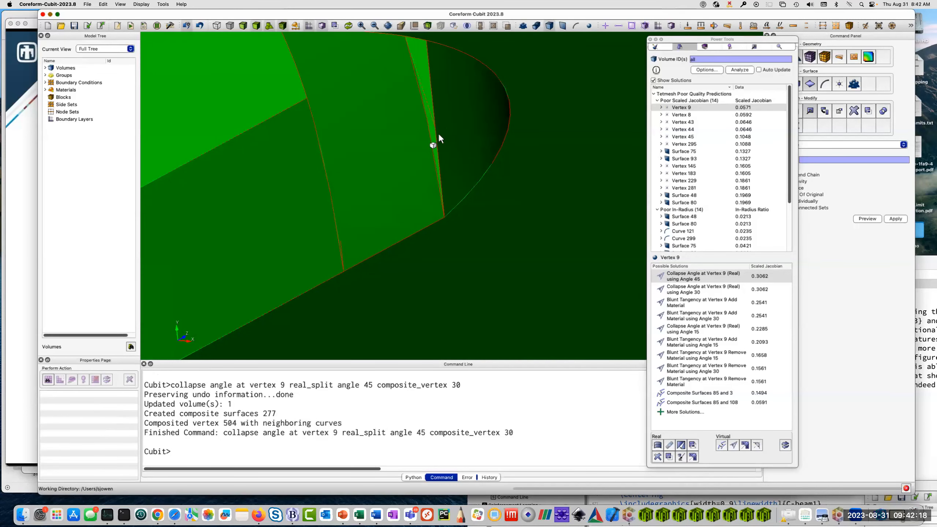
{"action": "left_click_drag", "start_coordinate": [370, 146], "coordinate": [394, 156]}
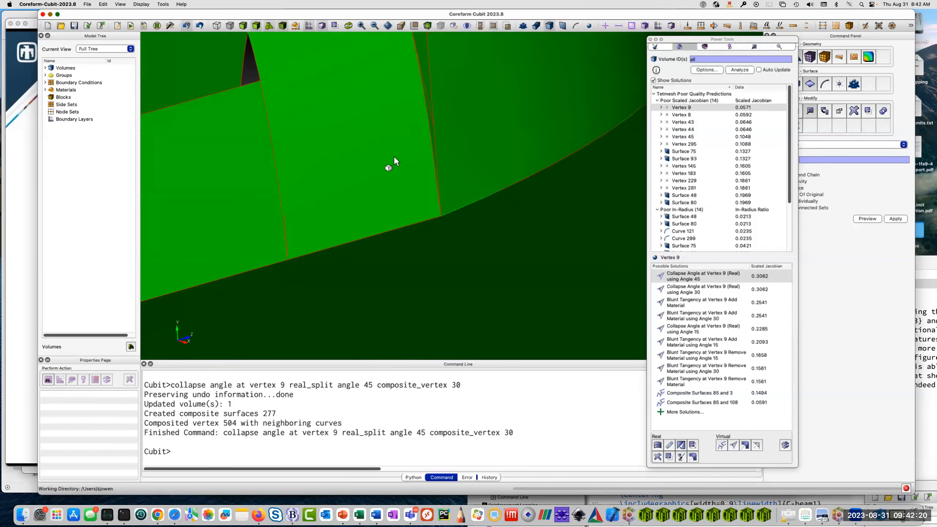
Locate vertex 8 on the model and apply its real Collapse Angle solution using angle 45.
{"action": "left_click", "coordinate": [688, 115]}
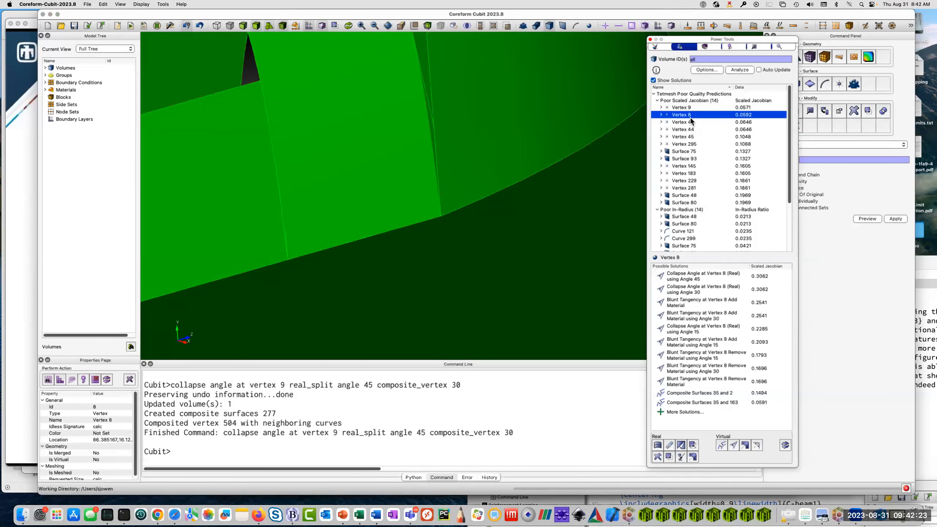
{"action": "right_click", "coordinate": [690, 117]}
{"action": "left_click", "coordinate": [711, 116]}
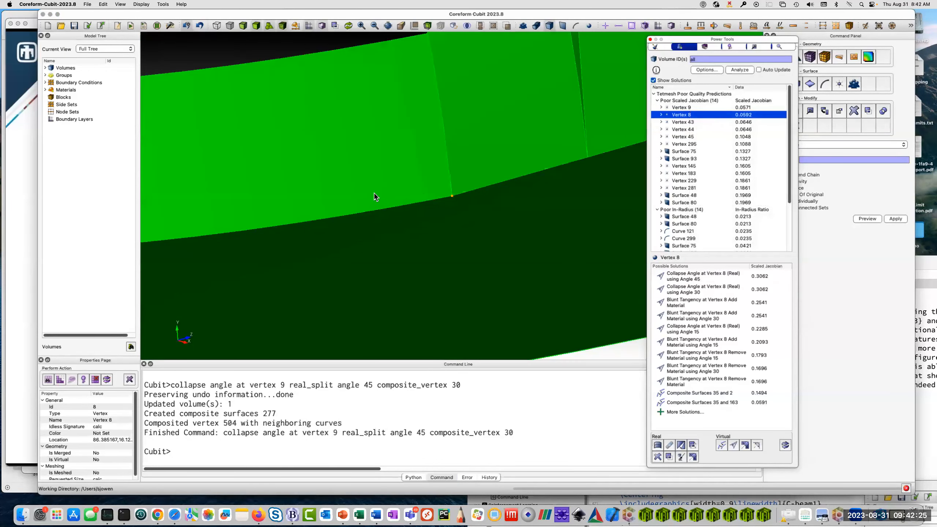
{"action": "left_click_drag", "start_coordinate": [515, 175], "coordinate": [455, 175]}
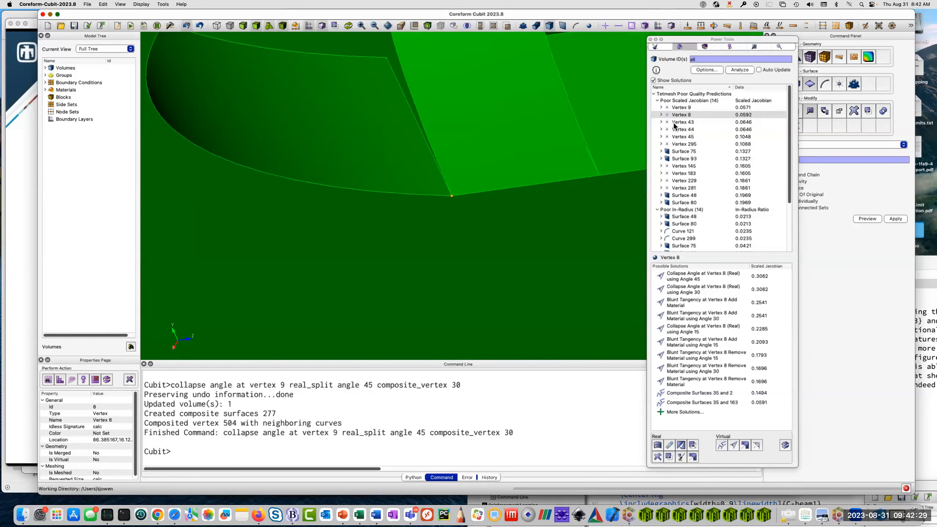
{"action": "left_click", "coordinate": [682, 116]}
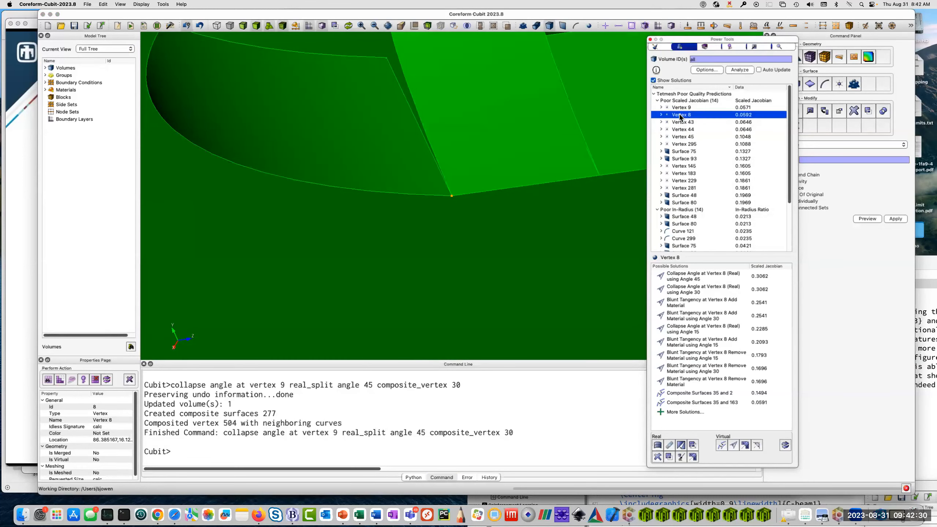
{"action": "left_click", "coordinate": [685, 277]}
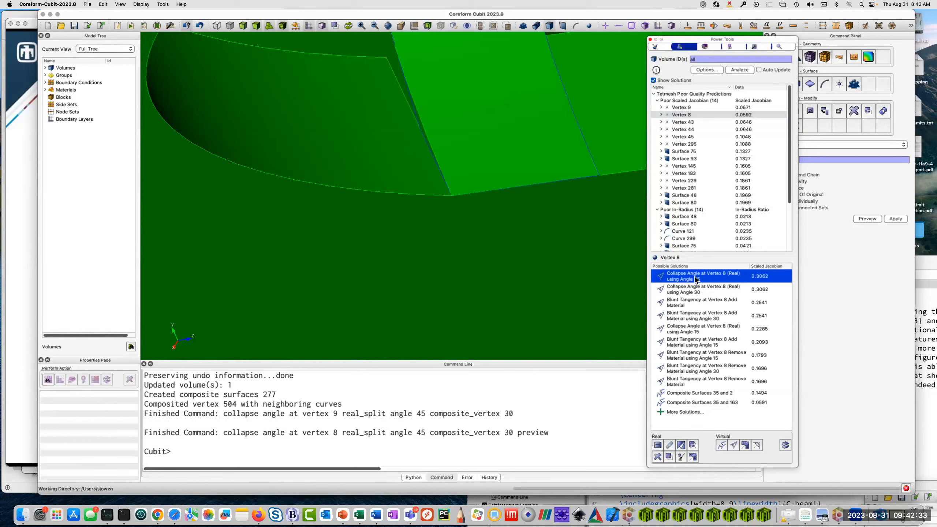
{"action": "double_click", "coordinate": [695, 278]}
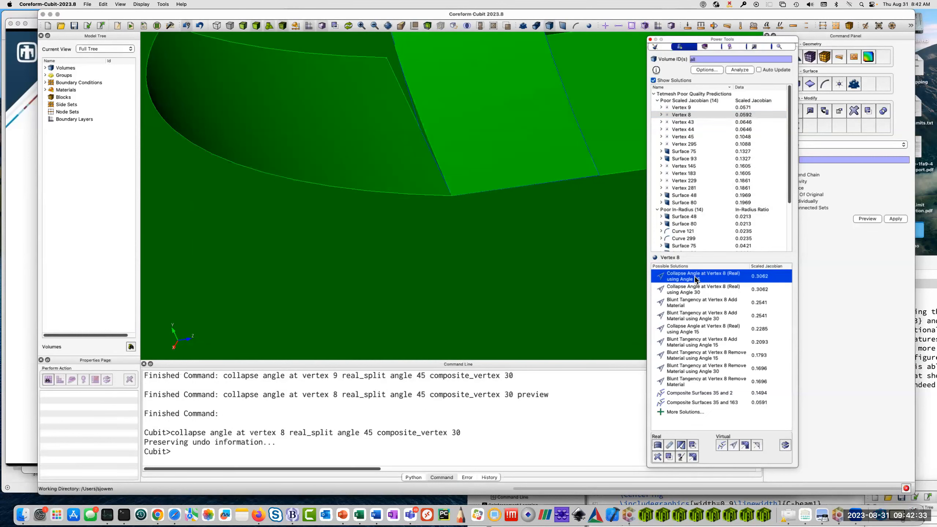
Try to execute the ML recommended solutions for vertices 43 and 44 together.
{"action": "left_click", "coordinate": [686, 122]}
{"action": "right_click", "coordinate": [692, 126]}
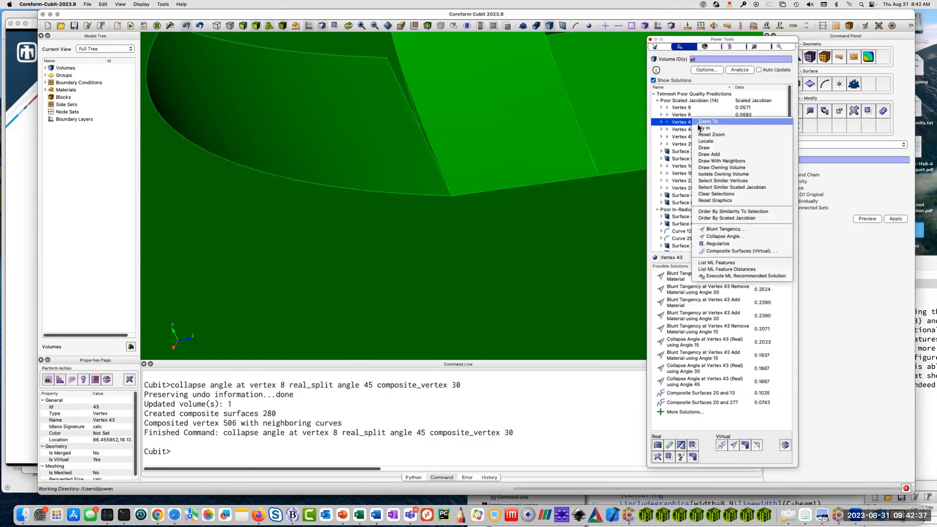
{"action": "left_click", "coordinate": [701, 129]}
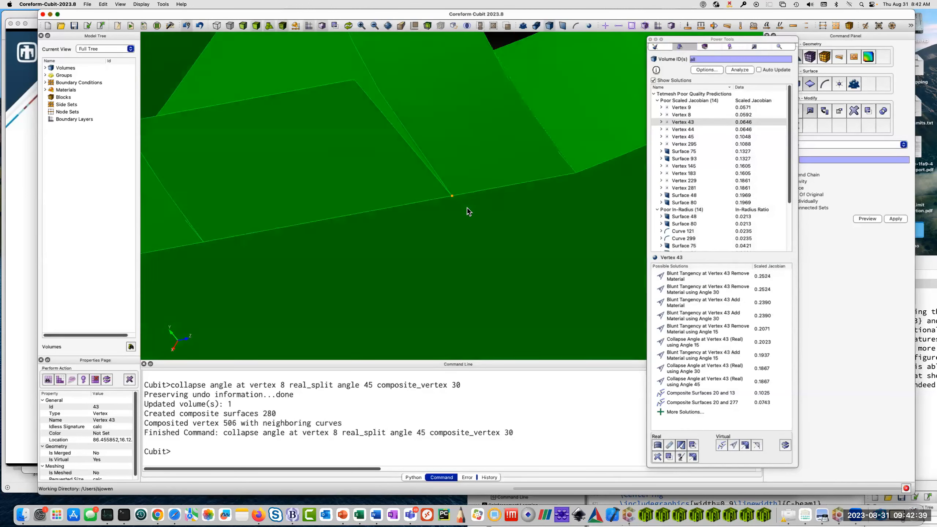
{"action": "left_click", "coordinate": [683, 129]}
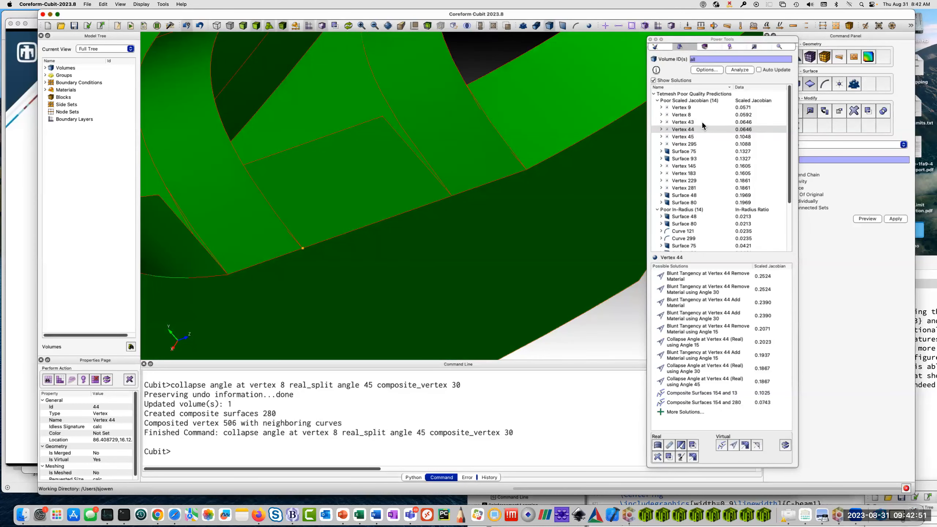
{"action": "left_click", "coordinate": [751, 121]}
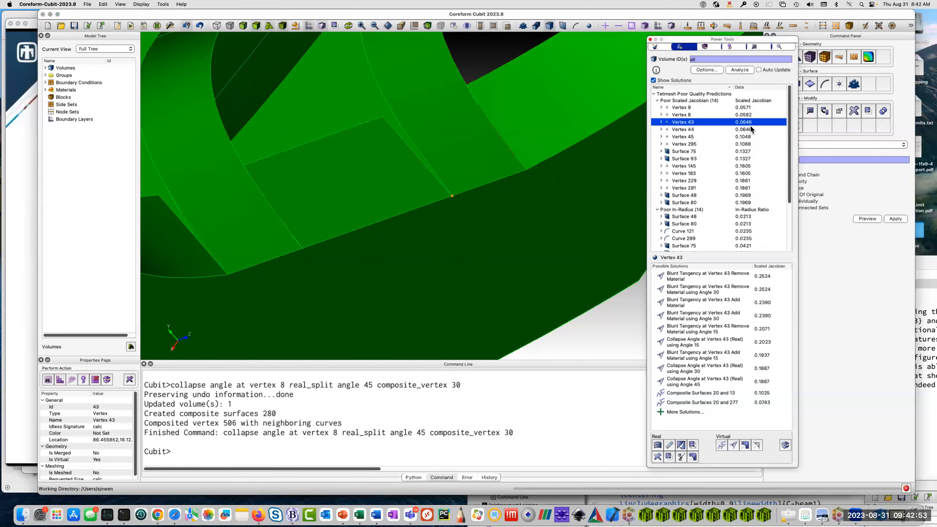
{"action": "left_click", "coordinate": [749, 129], "text": "shift"}
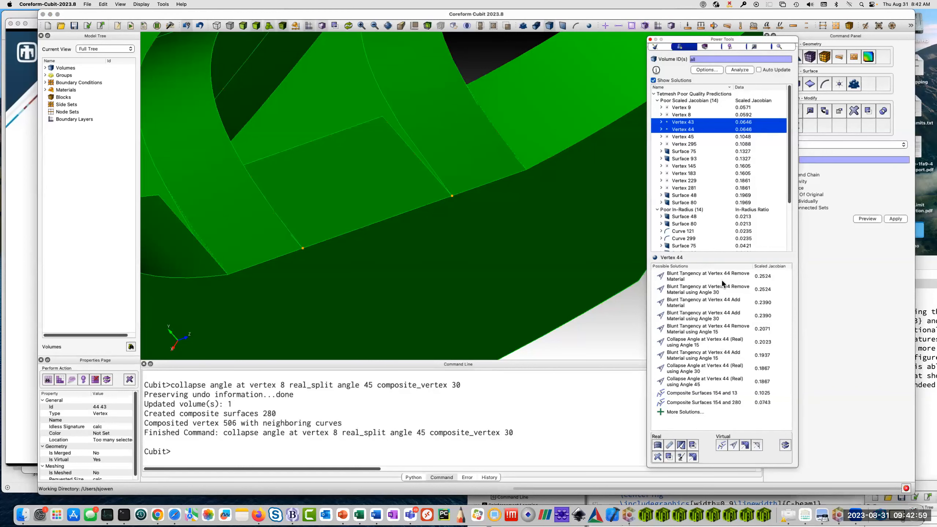
{"action": "right_click", "coordinate": [699, 127]}
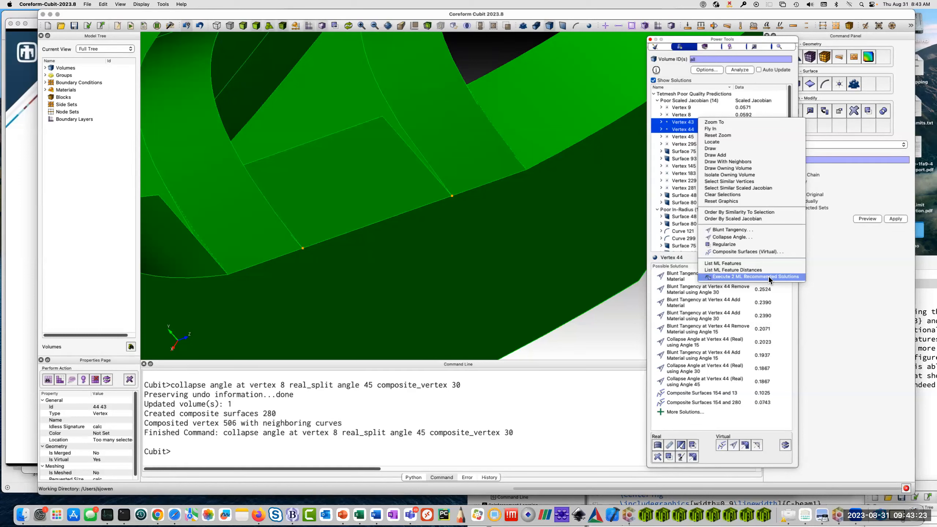
{"action": "left_click", "coordinate": [768, 277]}
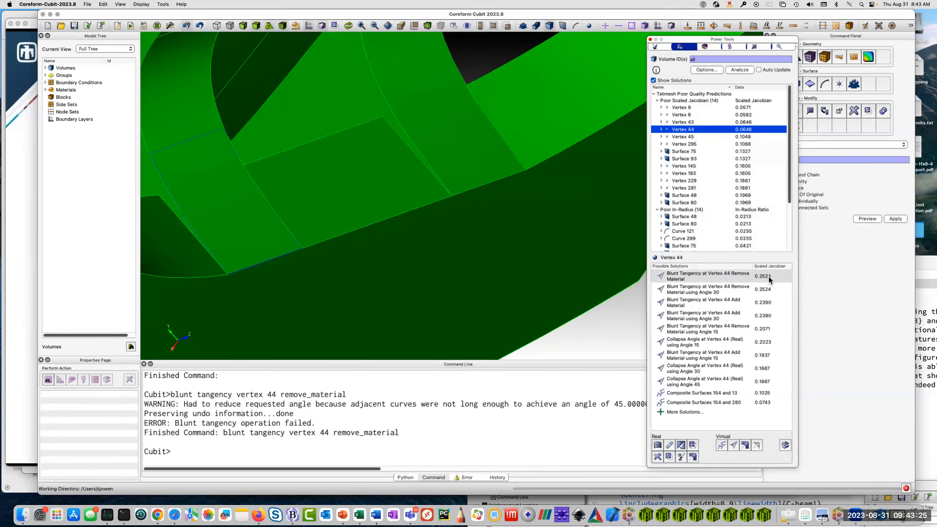
Rerun the tetmesh quality analysis on all volumes and examine the geometry around vertex 44.
{"action": "left_click", "coordinate": [739, 70]}
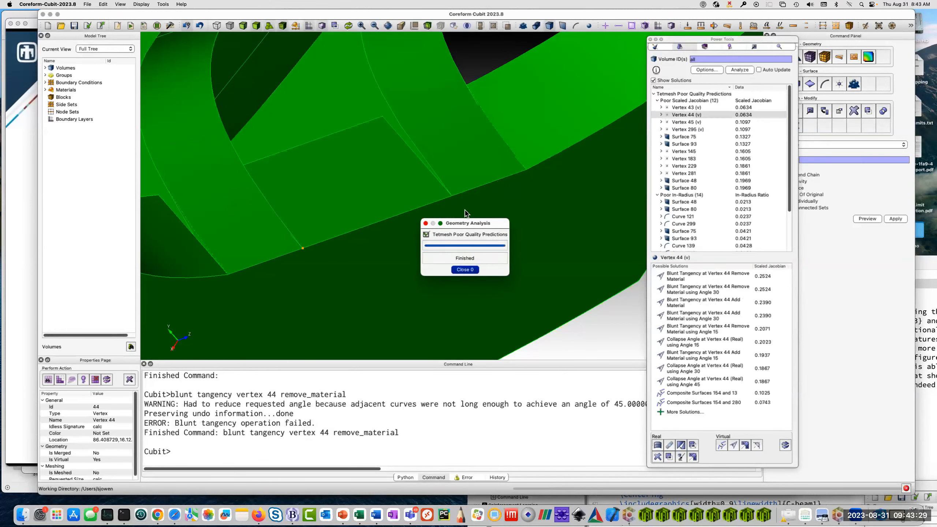
{"action": "left_click_drag", "start_coordinate": [502, 184], "coordinate": [345, 201]}
{"action": "left_click_drag", "start_coordinate": [185, 413], "coordinate": [238, 437]}
{"action": "left_click", "coordinate": [248, 425]}
{"action": "left_click_drag", "start_coordinate": [207, 398], "coordinate": [231, 427]}
{"action": "left_click", "coordinate": [234, 432]}
Zoom to surface 48 from the poor in-radius predictions and examine the narrow sliver between its neighbouring surfaces.
{"action": "scroll", "coordinate": [695, 122], "scroll_direction": "down", "scroll_amount": 3}
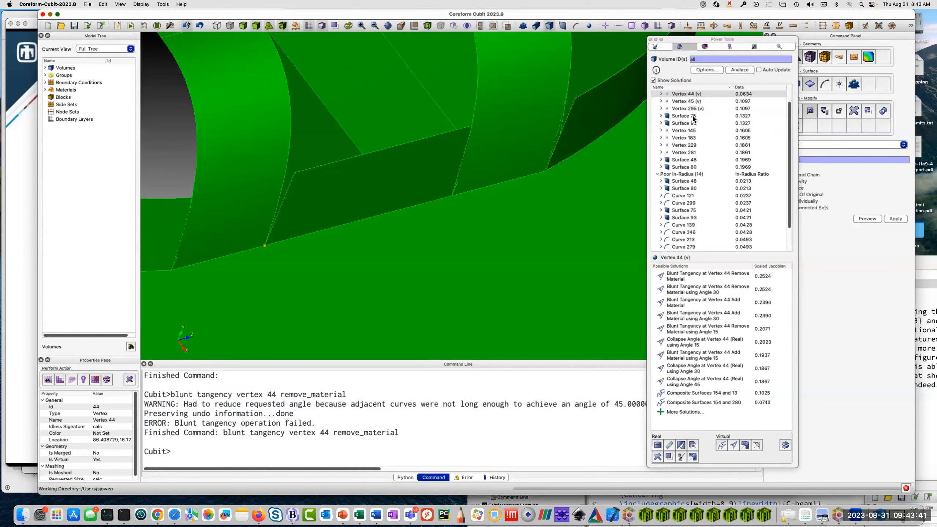
{"action": "left_click", "coordinate": [695, 116]}
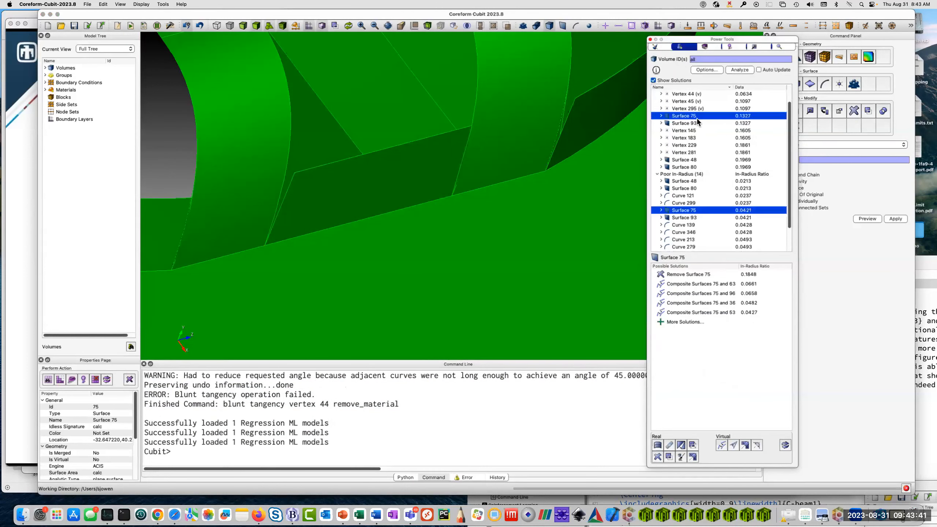
{"action": "left_click", "coordinate": [685, 181]}
{"action": "right_click", "coordinate": [688, 182]}
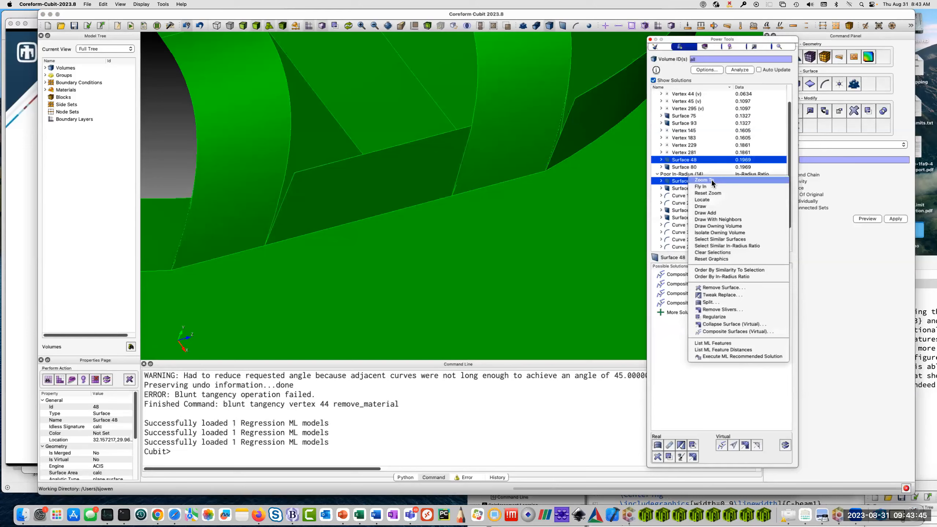
{"action": "left_click", "coordinate": [711, 179]}
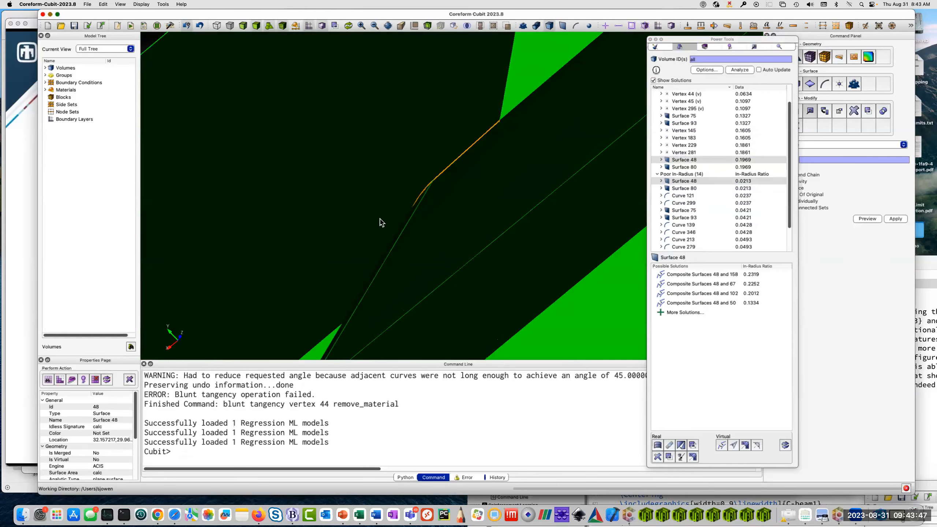
{"action": "scroll", "coordinate": [405, 207], "scroll_direction": "down", "scroll_amount": 5}
{"action": "left_click_drag", "start_coordinate": [464, 244], "coordinate": [446, 229]}
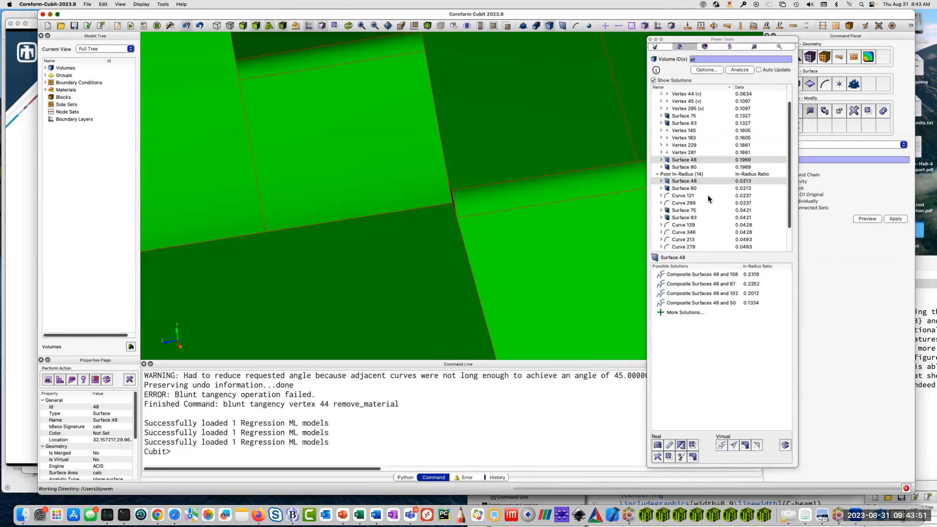
Zoom to surface 75 and preview its Remove Surface solution, inspecting the narrow strip from several angles.
{"action": "left_click", "coordinate": [696, 116]}
{"action": "right_click", "coordinate": [696, 117]}
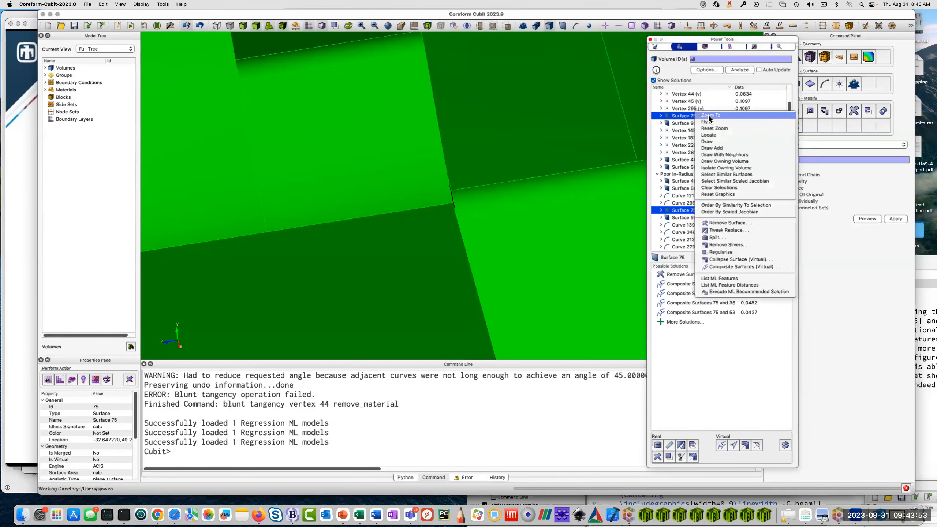
{"action": "left_click", "coordinate": [709, 115]}
{"action": "left_click_drag", "start_coordinate": [314, 234], "coordinate": [588, 266]}
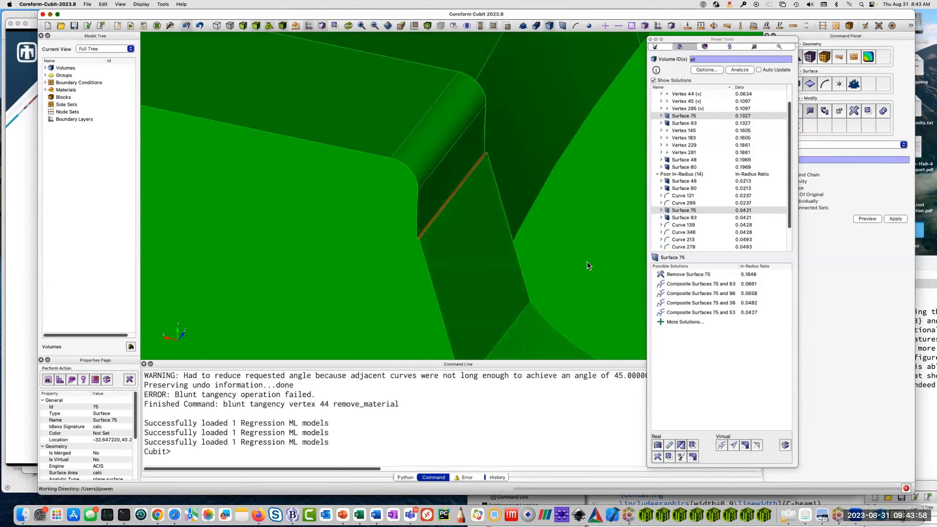
{"action": "left_click", "coordinate": [705, 275]}
{"action": "left_click", "coordinate": [706, 275]}
{"action": "left_click_drag", "start_coordinate": [365, 211], "coordinate": [556, 215]}
Zoom to surface 93 and examine the surrounding wing geometry.
{"action": "left_click", "coordinate": [685, 123]}
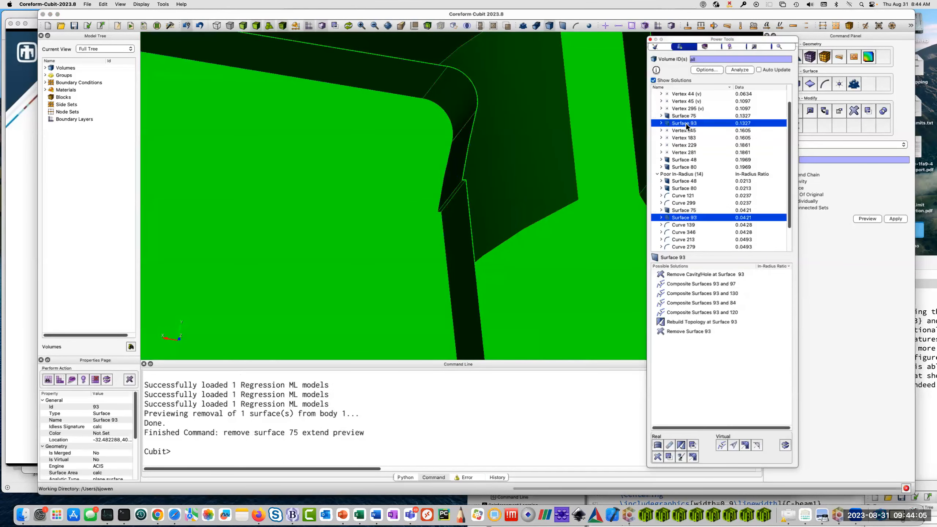
{"action": "right_click", "coordinate": [687, 124]}
{"action": "left_click", "coordinate": [698, 123]}
{"action": "left_click_drag", "start_coordinate": [477, 217], "coordinate": [373, 273]}
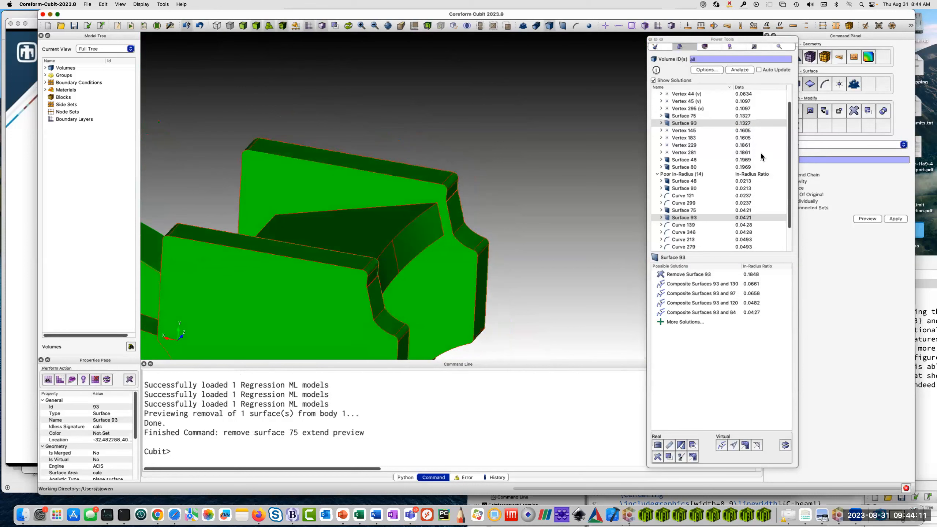
Remove surfaces 75 and 93 together by executing their ML recommended solutions, and inspect the rear wing of the car.
{"action": "left_click", "coordinate": [696, 116], "text": "shift"}
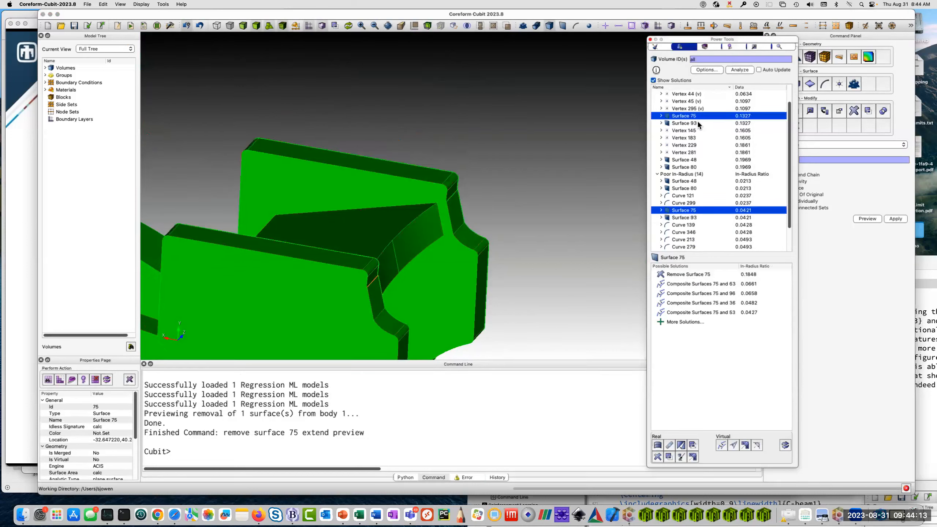
{"action": "right_click", "coordinate": [696, 120]}
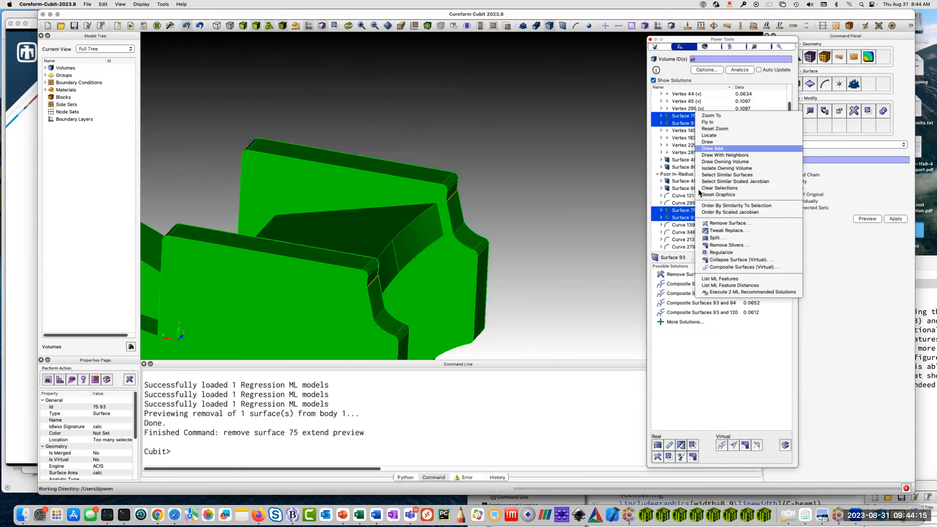
{"action": "left_click", "coordinate": [723, 292]}
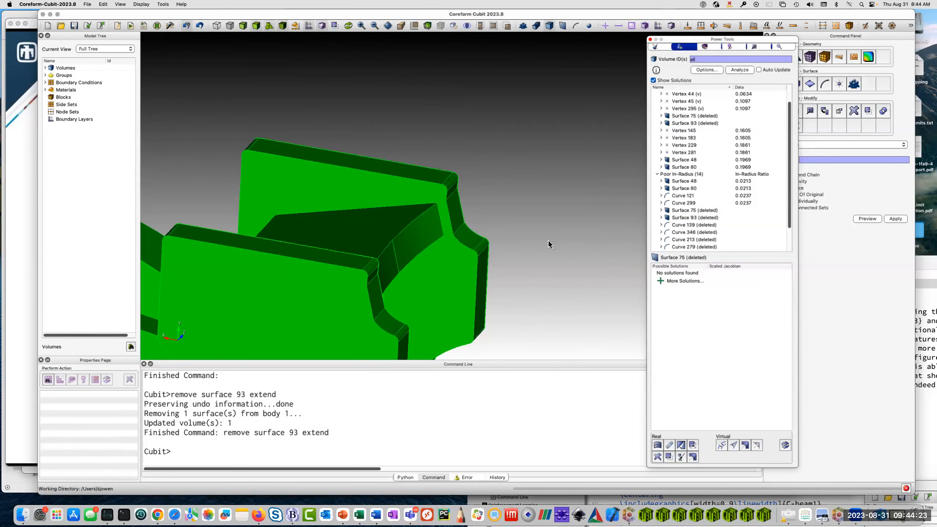
{"action": "middle_click_drag", "start_coordinate": [360, 300], "coordinate": [474, 226]}
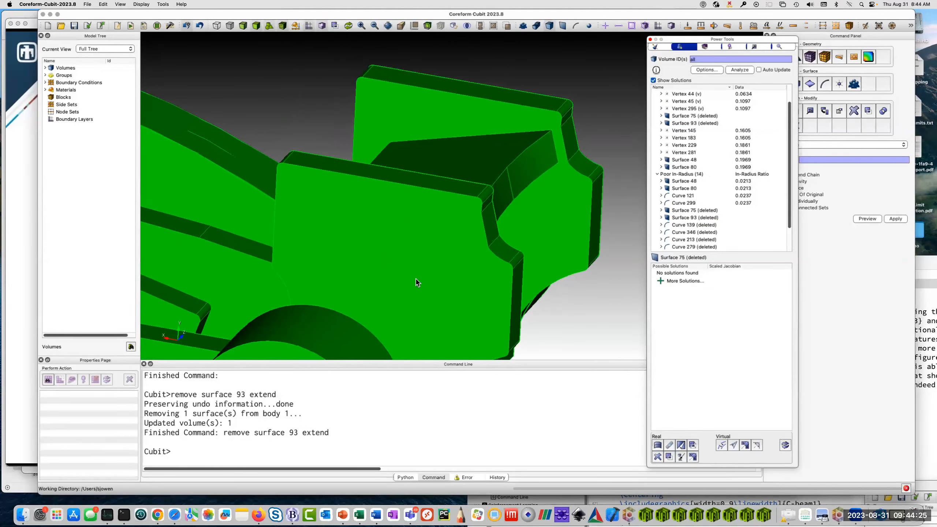
{"action": "scroll", "coordinate": [417, 277], "scroll_direction": "down", "scroll_amount": 5}
{"action": "left_click_drag", "start_coordinate": [334, 290], "coordinate": [429, 262]}
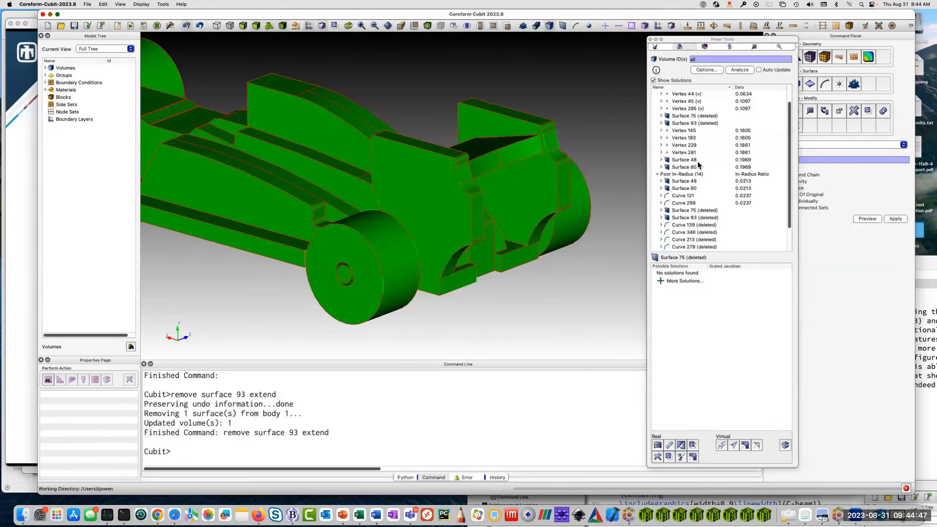
{"action": "left_click", "coordinate": [571, 140]}
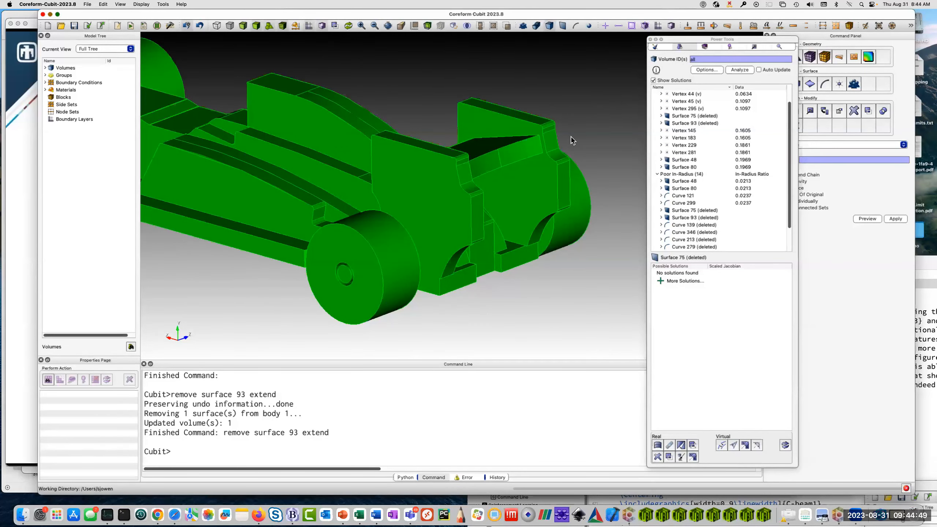